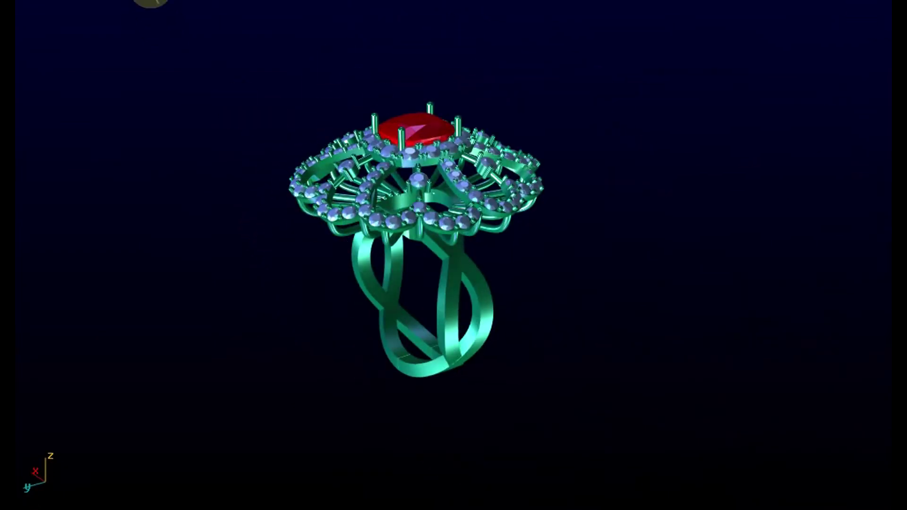
# Step: Offset the cushion outline outward and Sweep2 a flat ledge between both outlines along a connecting line
pyautogui.moveTo(290, 137)
pyautogui.mouseDown()
pyautogui.moveTo(430, 178)
pyautogui.moveTo(399, 106)
pyautogui.moveTo(405, 142)
pyautogui.moveTo(391, 153)
pyautogui.mouseUp()
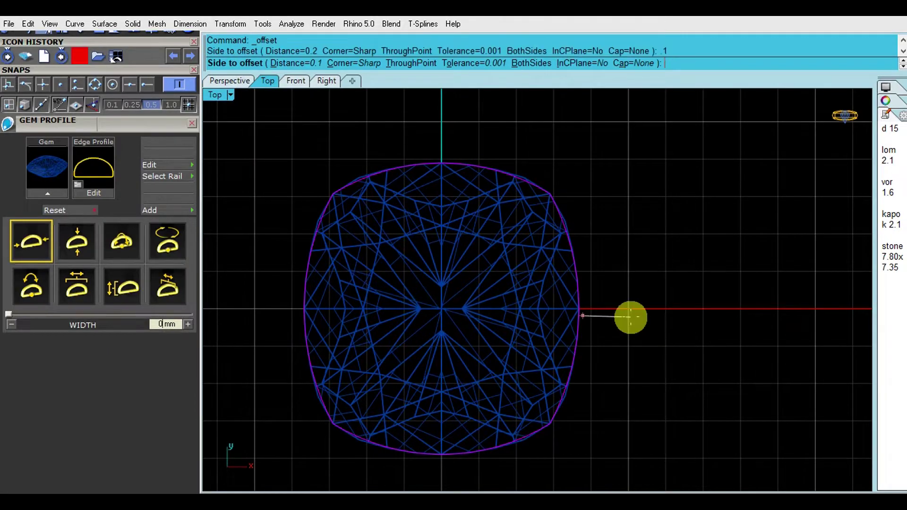
pyautogui.click(630, 317)
pyautogui.press('Delete')
pyautogui.click(585, 299)
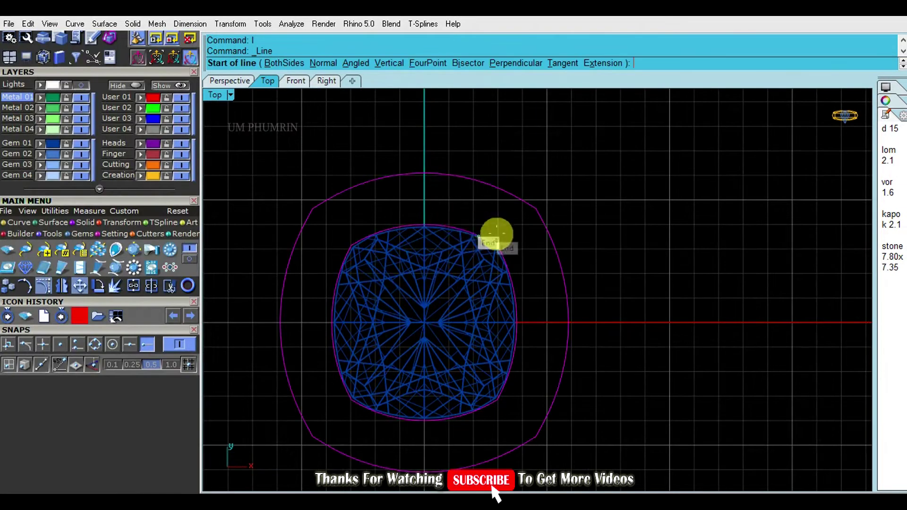
pyautogui.write('l')
pyautogui.click(496, 237)
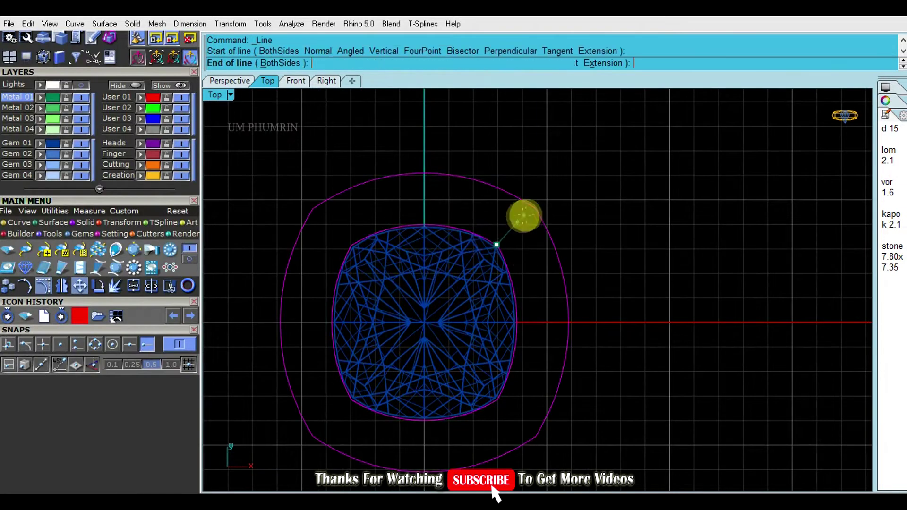
pyautogui.click(525, 216)
pyautogui.press('Return')
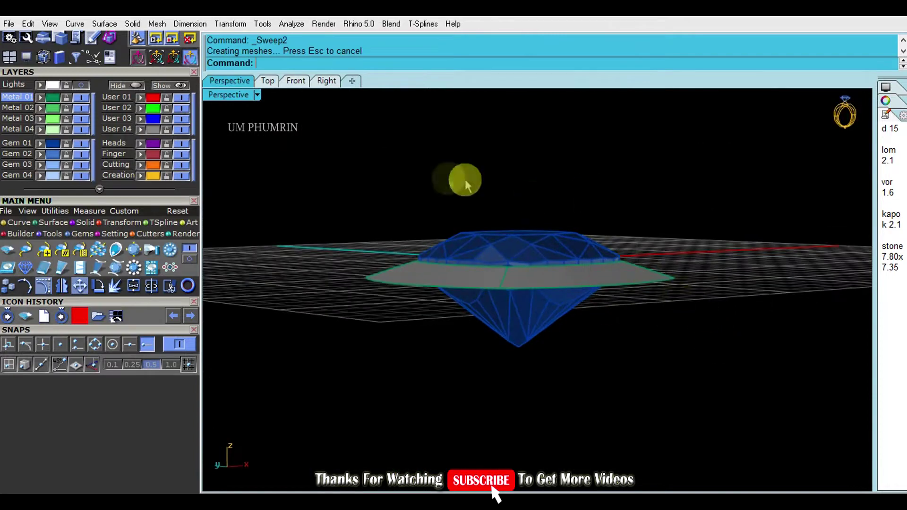
# Step: Flip the sweep direction and select the ledge band around the stone
pyautogui.click(473, 272)
pyautogui.press('Return')
pyautogui.moveTo(516, 274)
pyautogui.mouseDown(button='right')
pyautogui.moveTo(546, 283)
pyautogui.moveTo(434, 259)
pyautogui.moveTo(560, 350)
pyautogui.moveTo(511, 335)
pyautogui.mouseUp(button='right')
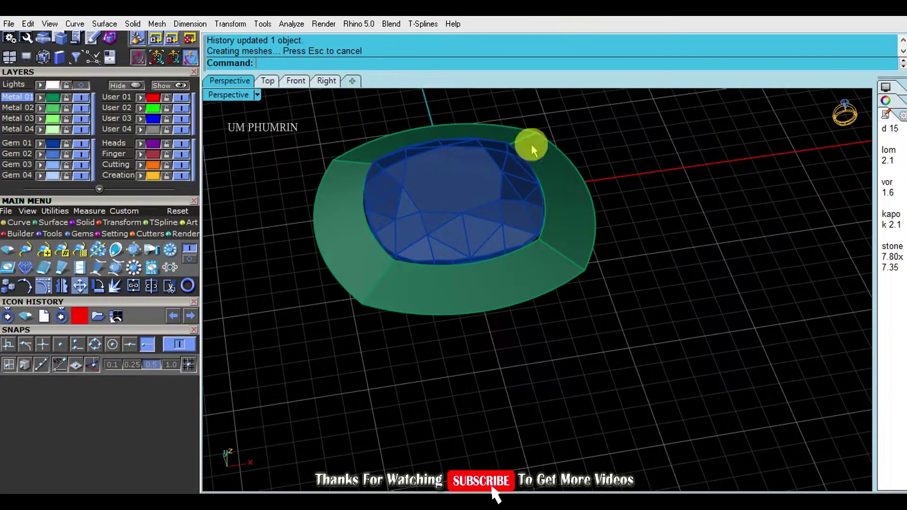
pyautogui.moveTo(544, 283)
pyautogui.mouseDown(button='right')
pyautogui.moveTo(617, 235)
pyautogui.moveTo(668, 283)
pyautogui.moveTo(647, 297)
pyautogui.moveTo(680, 226)
pyautogui.moveTo(640, 299)
pyautogui.moveTo(567, 314)
pyautogui.mouseUp(button='right')
pyautogui.click(567, 314)
pyautogui.click(614, 349)
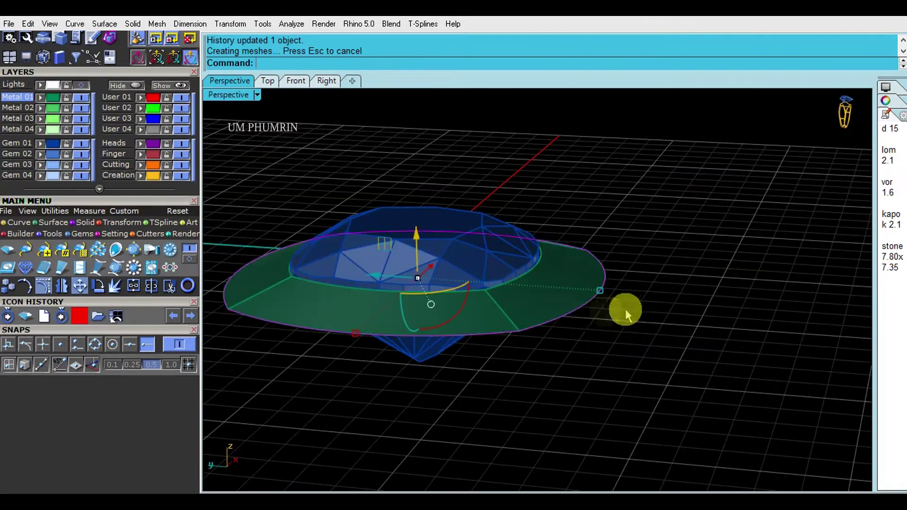
pyautogui.moveTo(630, 307); pyautogui.dragTo(307, 257, button='right')
# Step: Drag the band's end profile curve so history slopes the ledge down away from the stone
pyautogui.click(333, 286)
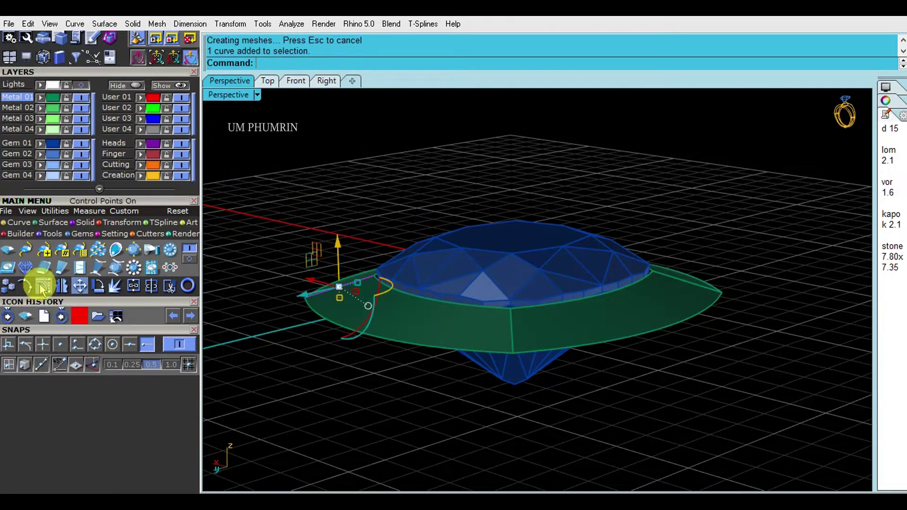
pyautogui.click(336, 338)
pyautogui.click(392, 367)
pyautogui.moveTo(392, 367)
pyautogui.mouseDown(button='right')
pyautogui.moveTo(472, 277)
pyautogui.moveTo(525, 247)
pyautogui.mouseUp(button='right')
pyautogui.click(528, 238)
pyautogui.moveTo(532, 238); pyautogui.dragTo(551, 263)
pyautogui.moveTo(550, 263)
pyautogui.mouseDown(button='right')
pyautogui.moveTo(692, 288)
pyautogui.moveTo(661, 302)
pyautogui.moveTo(623, 247)
pyautogui.mouseUp(button='right')
pyautogui.moveTo(624, 248); pyautogui.dragTo(599, 339)
pyautogui.moveTo(598, 339)
pyautogui.mouseDown(button='right')
pyautogui.moveTo(541, 360)
pyautogui.moveTo(539, 327)
pyautogui.moveTo(558, 361)
pyautogui.mouseUp(button='right')
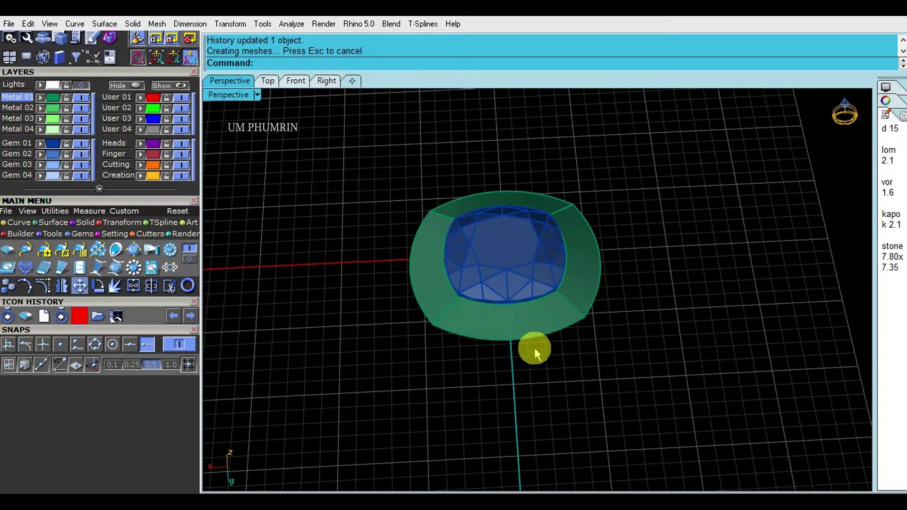
pyautogui.scroll(4, 538, 350)
pyautogui.scroll(2, 509, 326)
pyautogui.write('tractIsocurve')
pyautogui.press('Return')
# Step: Extract an isocurve across the front of the sloped band using point snap
pyautogui.click(506, 323)
pyautogui.scroll(2, 506, 323)
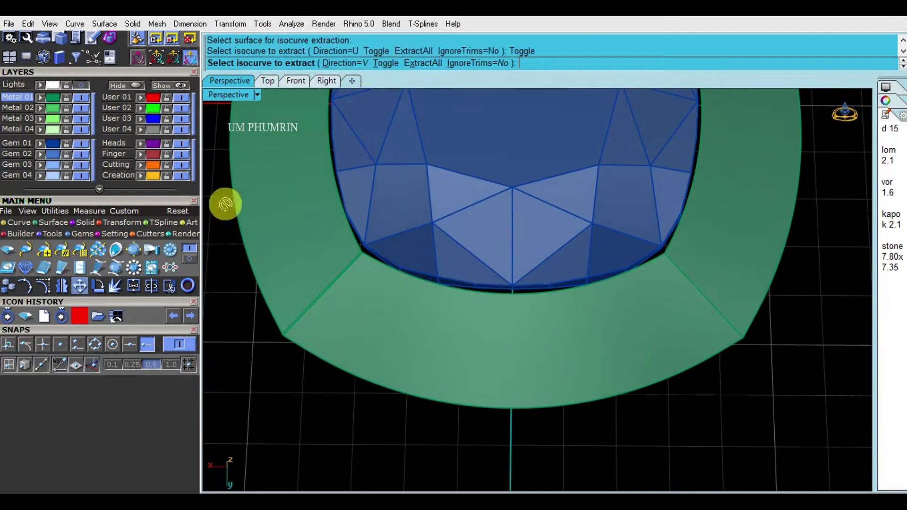
pyautogui.click(131, 347)
pyautogui.click(510, 296)
pyautogui.press('Return')
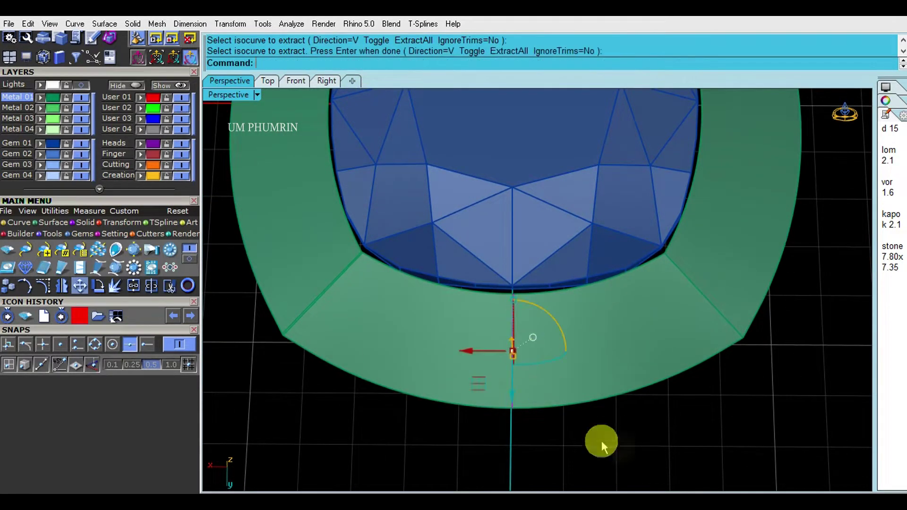
# Step: Place a 2.1 test gem on the band's front with Gem on Surface
pyautogui.write('gp')
pyautogui.press('Return')
pyautogui.click(542, 317)
pyautogui.scroll(2, 542, 318)
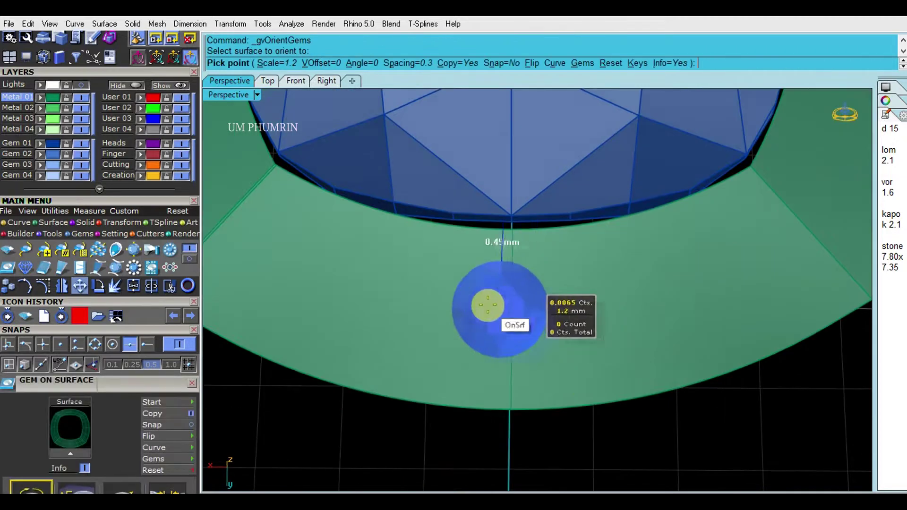
pyautogui.click(276, 63)
pyautogui.write('2')
pyautogui.write('.1')
pyautogui.press('Return')
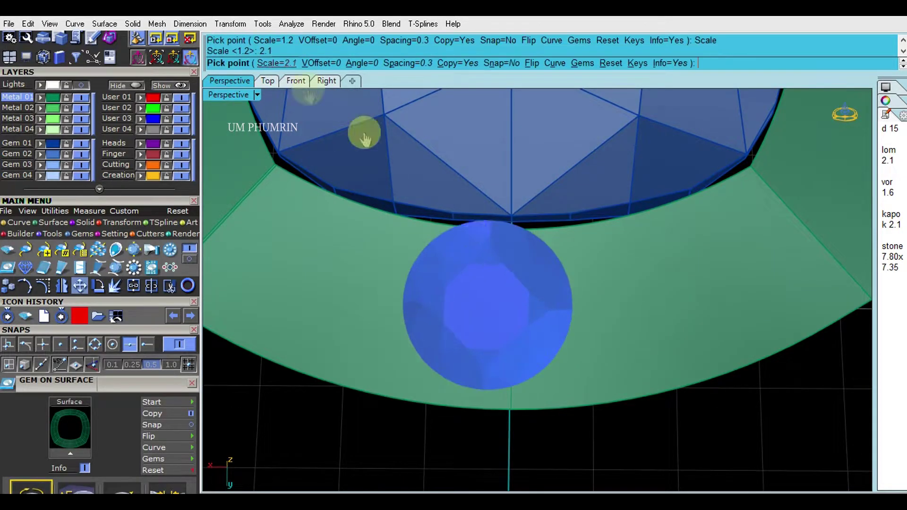
pyautogui.click(508, 314)
pyautogui.press('Return')
pyautogui.moveTo(495, 314); pyautogui.dragTo(665, 375, button='right')
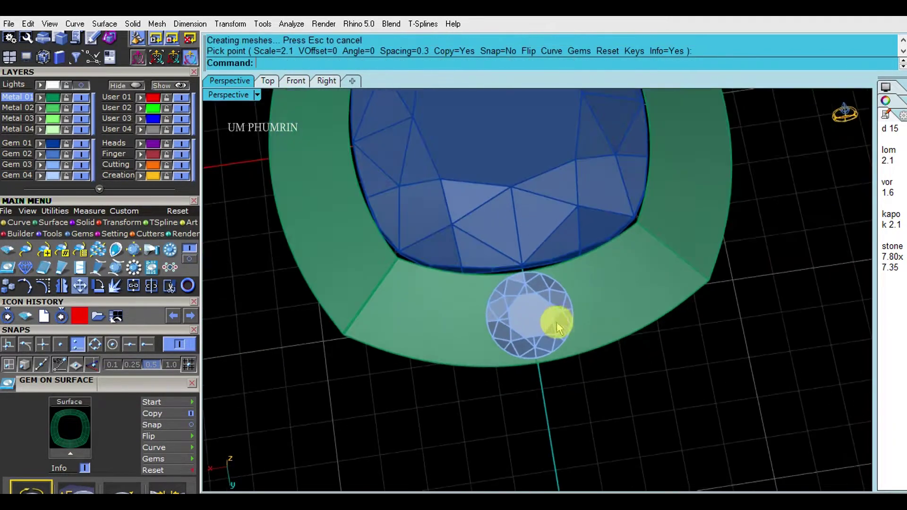
# Step: Extract a second isocurve running along the band in the other direction
pyautogui.write('gs')
pyautogui.press('Return')
pyautogui.write('x1')
pyautogui.press('Return')
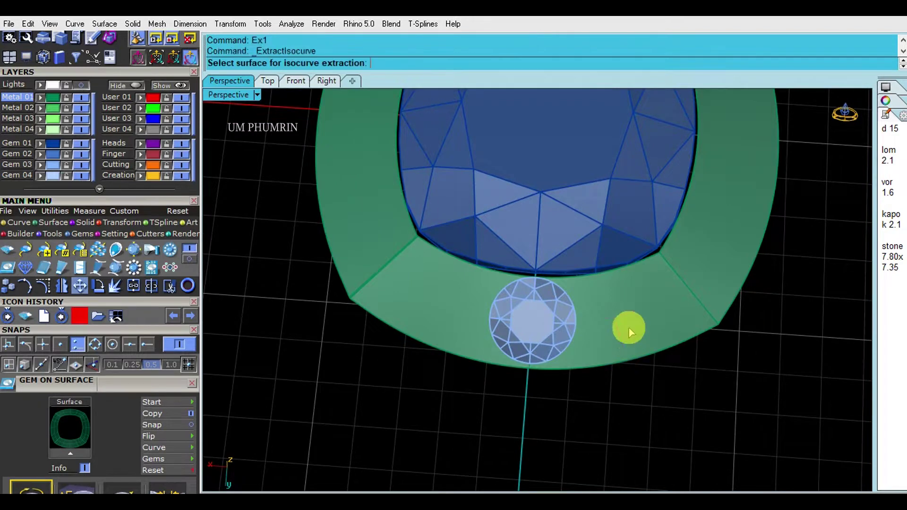
pyautogui.click(385, 66)
pyautogui.click(60, 344)
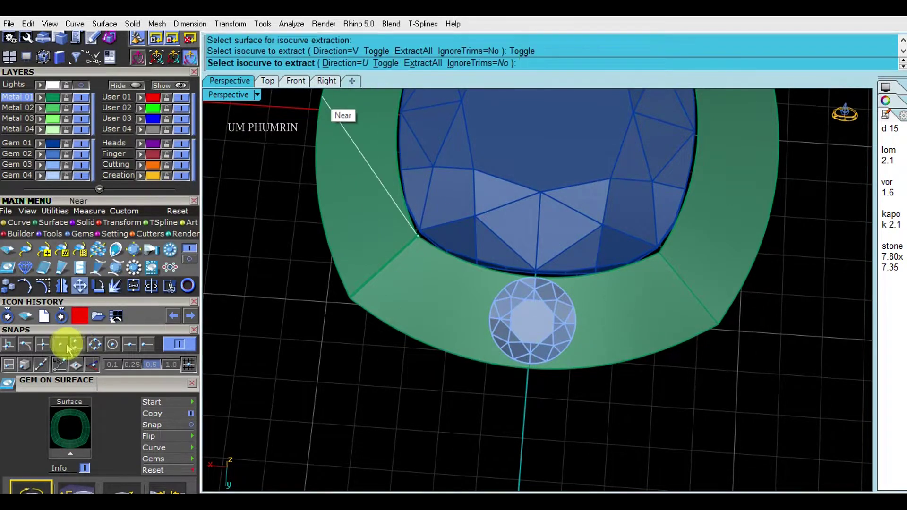
pyautogui.click(530, 317)
pyautogui.press('Return')
# Step: Delete the test gem and run Gem on Curve on the extracted curve
pyautogui.click(569, 350)
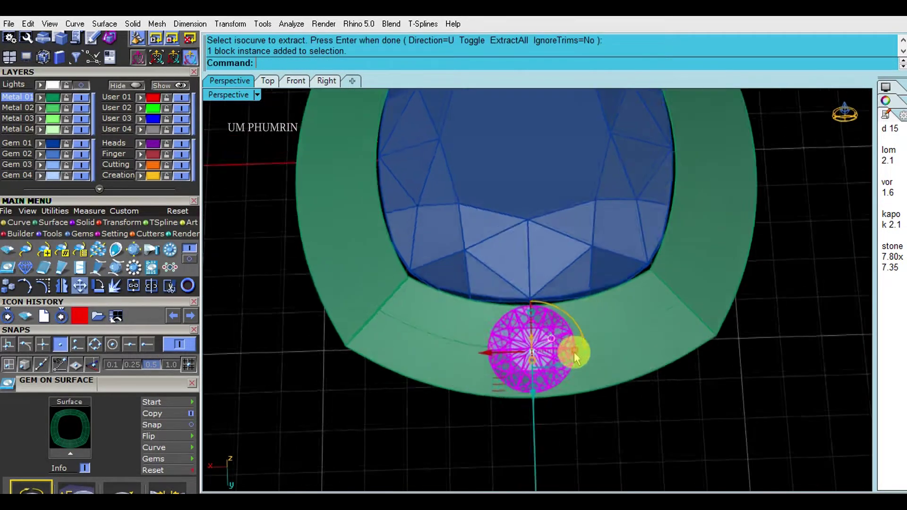
pyautogui.press('Delete')
pyautogui.click(542, 327)
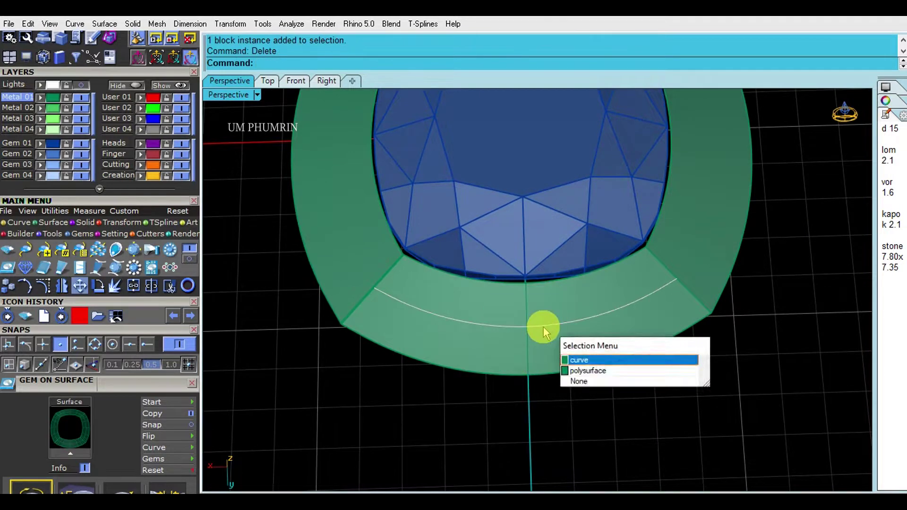
pyautogui.write('gc')
pyautogui.press('Return')
pyautogui.scroll(-5, 156, 350)
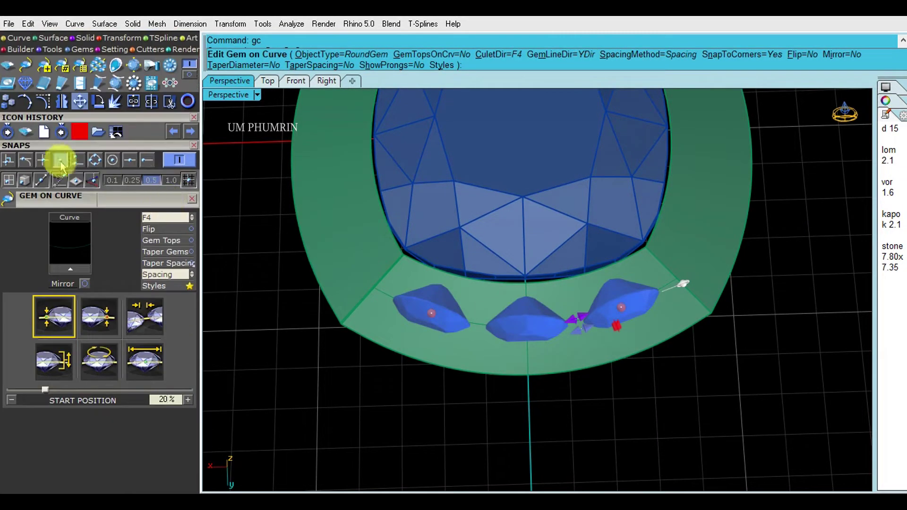
# Step: Set CuletDir to Object, gem size 2.1 mm and Fixed spacing, then slide the gems along the curve
pyautogui.click(188, 220)
pyautogui.click(159, 332)
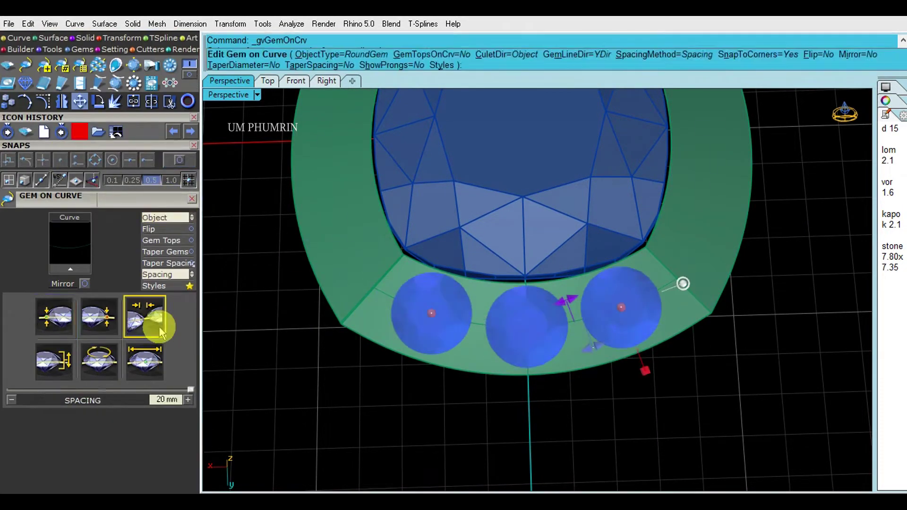
pyautogui.click(156, 373)
pyautogui.click(171, 274)
pyautogui.moveTo(575, 324); pyautogui.dragTo(617, 326)
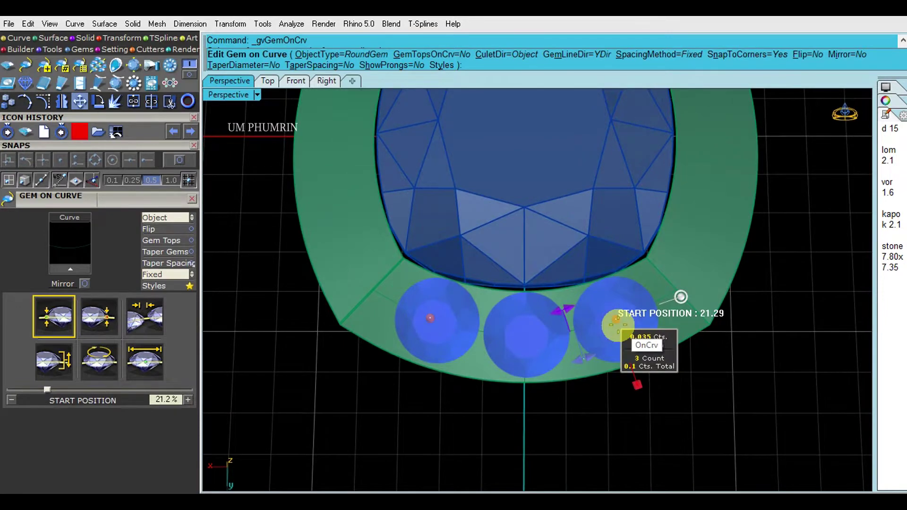
# Step: In Top view, centre the three gems on the collar front (about 21.8%) and finish
pyautogui.click(267, 81)
pyautogui.scroll(3, 512, 229)
pyautogui.scroll(2, 422, 186)
pyautogui.scroll(2, 304, 241)
pyautogui.moveTo(318, 247); pyautogui.dragTo(323, 247)
pyautogui.scroll(-2, 322, 247)
pyautogui.press('Return')
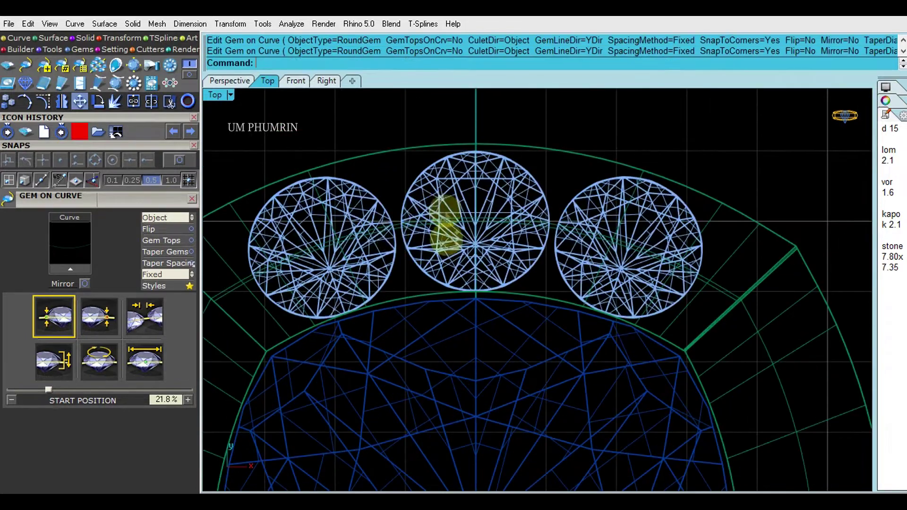
pyautogui.scroll(-2, 439, 222)
pyautogui.scroll(-1, 511, 236)
pyautogui.moveTo(511, 236); pyautogui.dragTo(503, 208, button='right')
pyautogui.write('mirror')
pyautogui.press('Return')
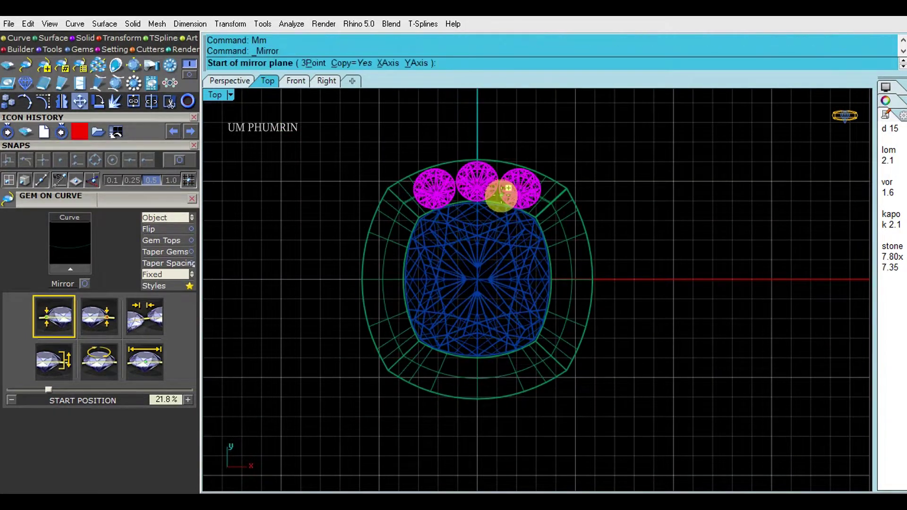
# Step: Mirror the three gems across the X axis from origin 0
pyautogui.write('0')
pyautogui.press('Return')
pyautogui.click(683, 264)
pyautogui.click(230, 80)
# Step: Orbit and zoom in Perspective to inspect the mirrored gems from the front
pyautogui.moveTo(588, 278)
pyautogui.mouseDown(button='right')
pyautogui.moveTo(652, 215)
pyautogui.moveTo(594, 312)
pyautogui.mouseUp(button='right')
pyautogui.scroll(2, 594, 312)
pyautogui.scroll(2, 668, 328)
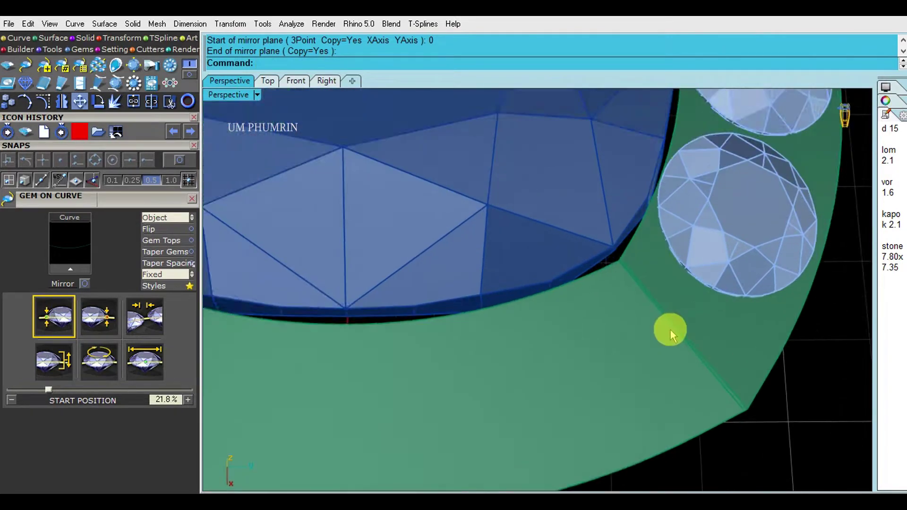
pyautogui.scroll(2, 647, 259)
pyautogui.scroll(3, 647, 245)
pyautogui.scroll(-3, 647, 245)
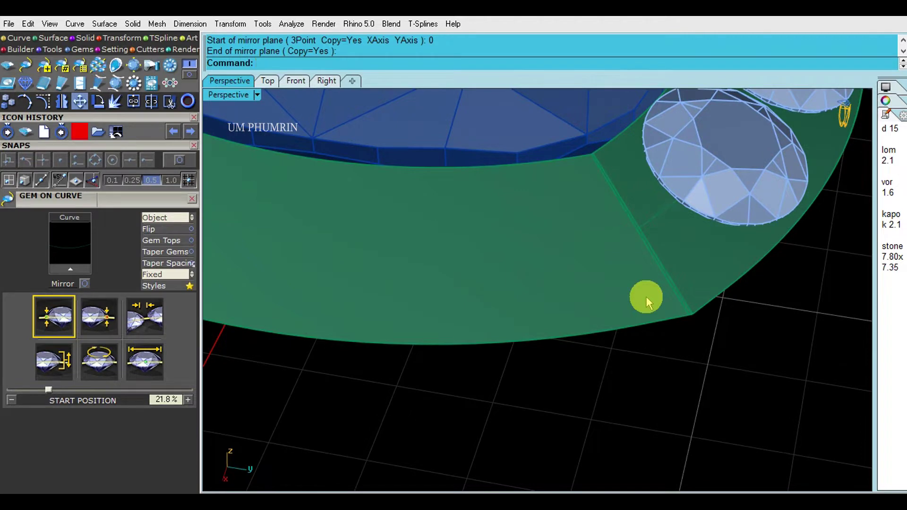
pyautogui.scroll(-3, 645, 296)
pyautogui.moveTo(557, 295); pyautogui.dragTo(595, 257, button='right')
pyautogui.write('g')
pyautogui.press('Return')
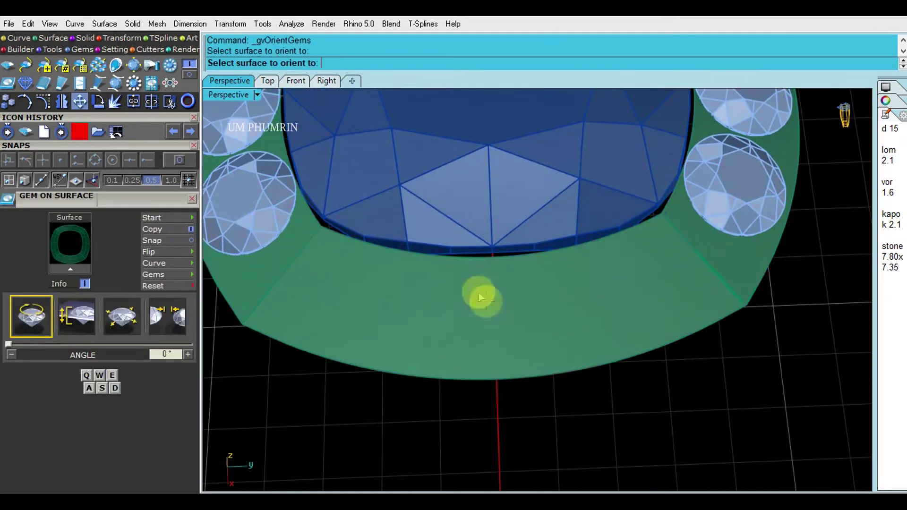
# Step: Extract an isocurve along the band after switching the curve direction
pyautogui.click(479, 298)
pyautogui.scroll(2, 505, 331)
pyautogui.press('Return')
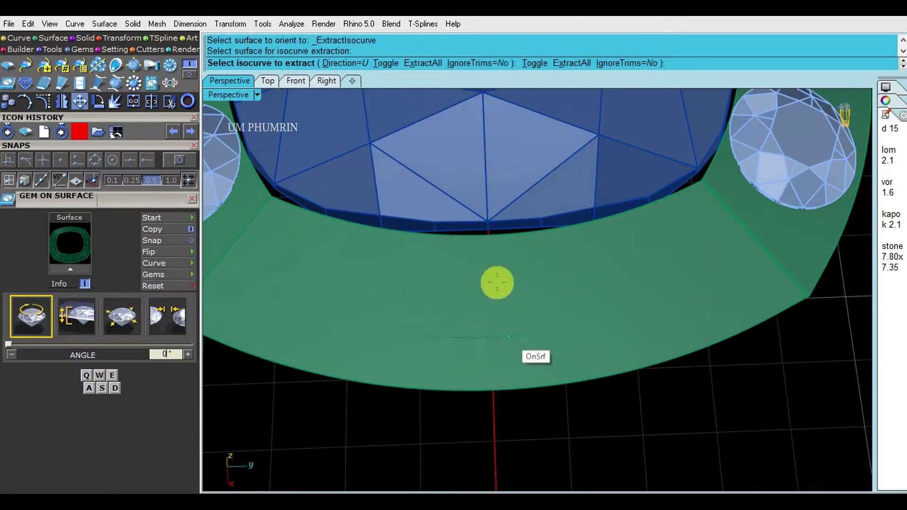
pyautogui.click(384, 64)
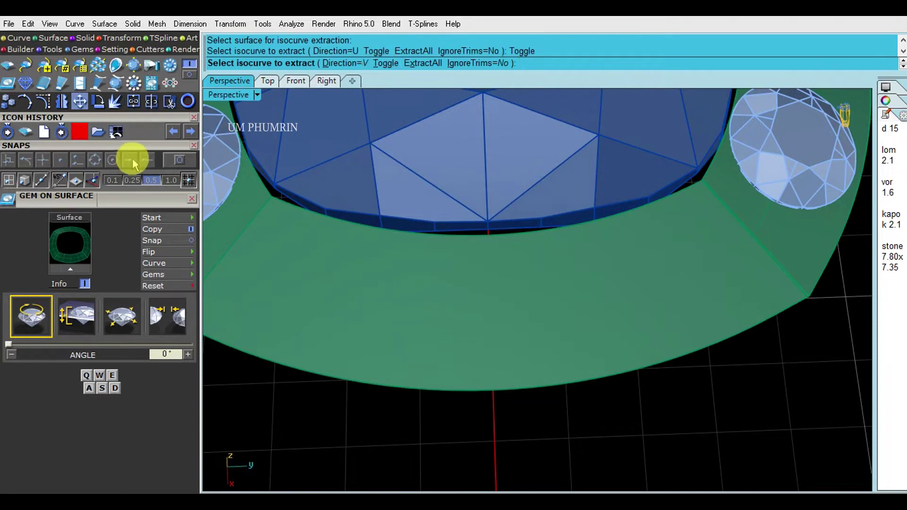
pyautogui.click(495, 229)
# Step: Place a trial gem on the band's front using midpoint snapping
pyautogui.press('Return')
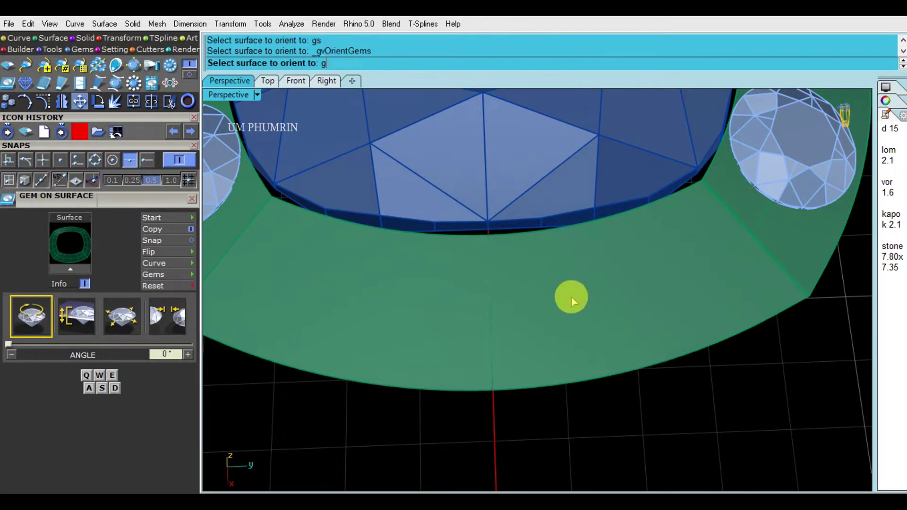
pyautogui.click(489, 294)
pyautogui.click(129, 159)
pyautogui.click(78, 158)
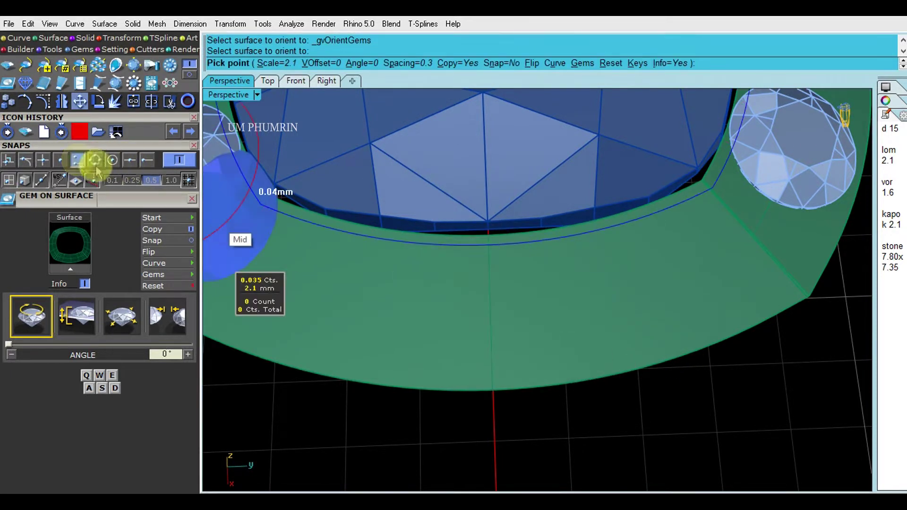
pyautogui.scroll(2, 474, 305)
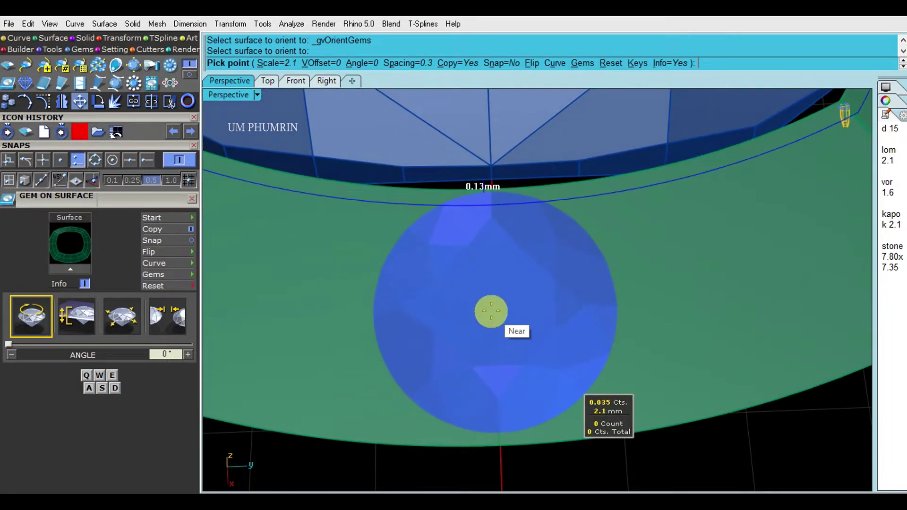
pyautogui.click(498, 308)
pyautogui.scroll(-3, 496, 311)
pyautogui.press('Return')
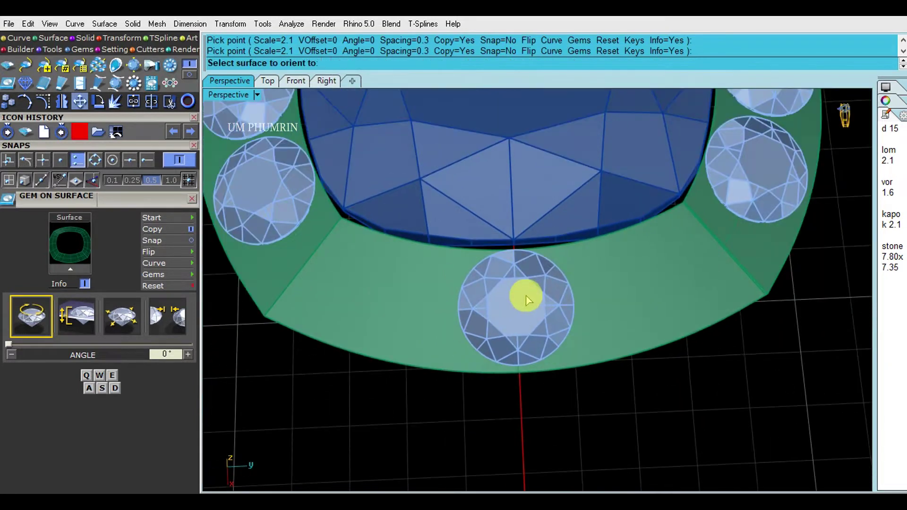
pyautogui.write('ex1')
# Step: Extract a U-direction isocurve around the band through the trial gem's centre
pyautogui.press('Return')
pyautogui.click(424, 296)
pyautogui.click(377, 63)
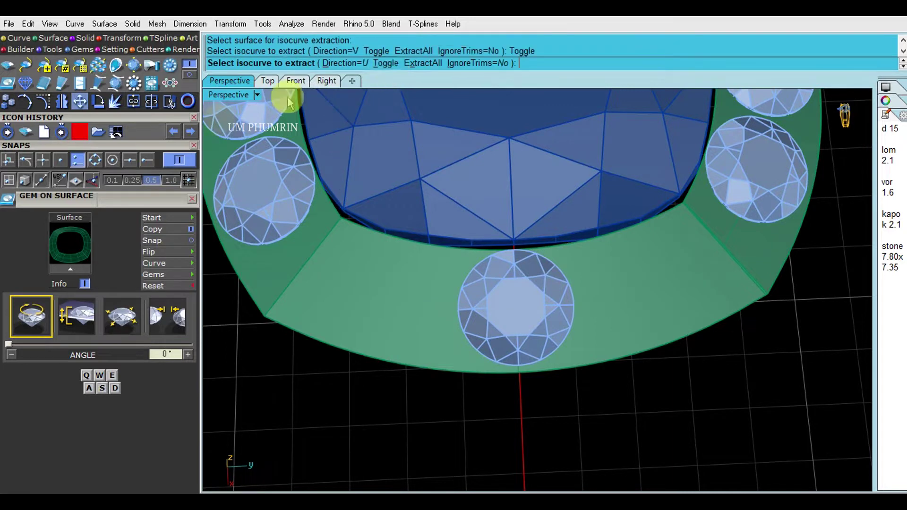
pyautogui.click(77, 159)
pyautogui.click(62, 162)
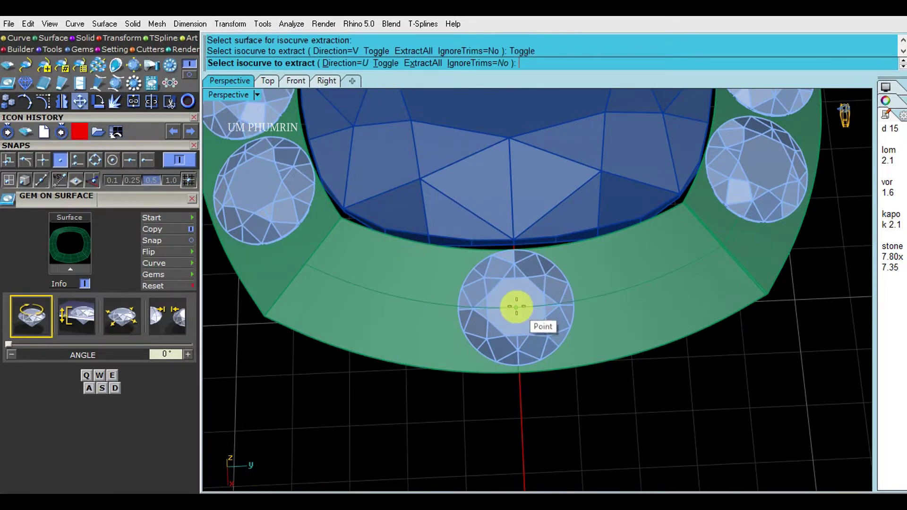
pyautogui.click(516, 306)
pyautogui.press('Return')
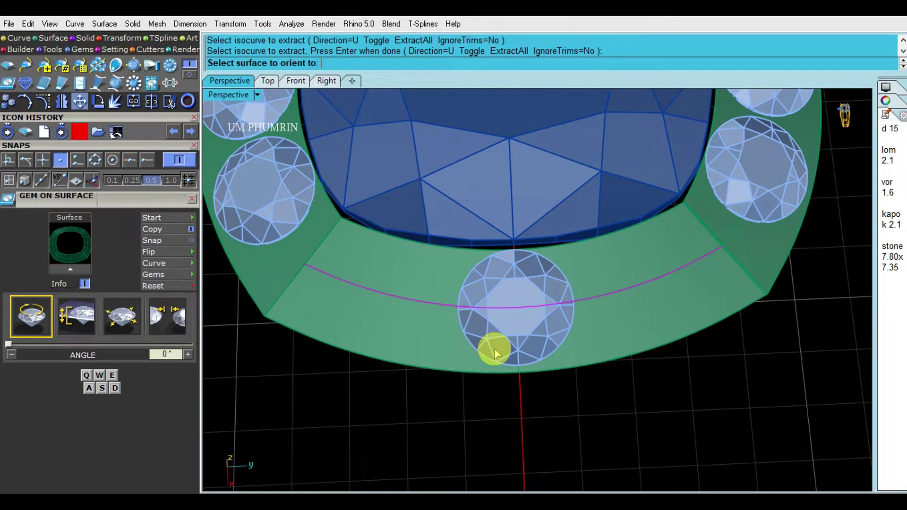
# Step: Delete the trial gem from the band's front
pyautogui.press('Escape')
pyautogui.click(492, 348)
pyautogui.rightClick(463, 326)
pyautogui.click(497, 336)
pyautogui.press('Delete')
pyautogui.write('gc')
pyautogui.press('Return')
pyautogui.write('gc')
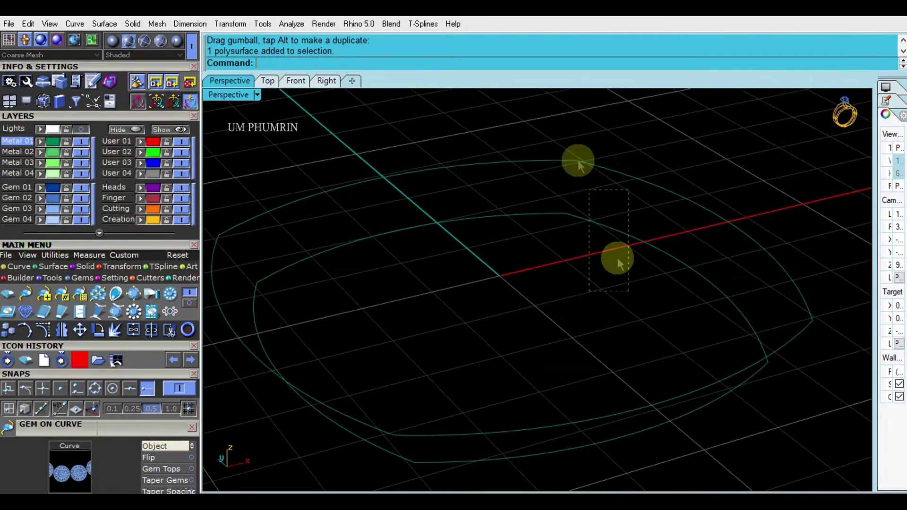
pyautogui.write('l')
pyautogui.press('Return')
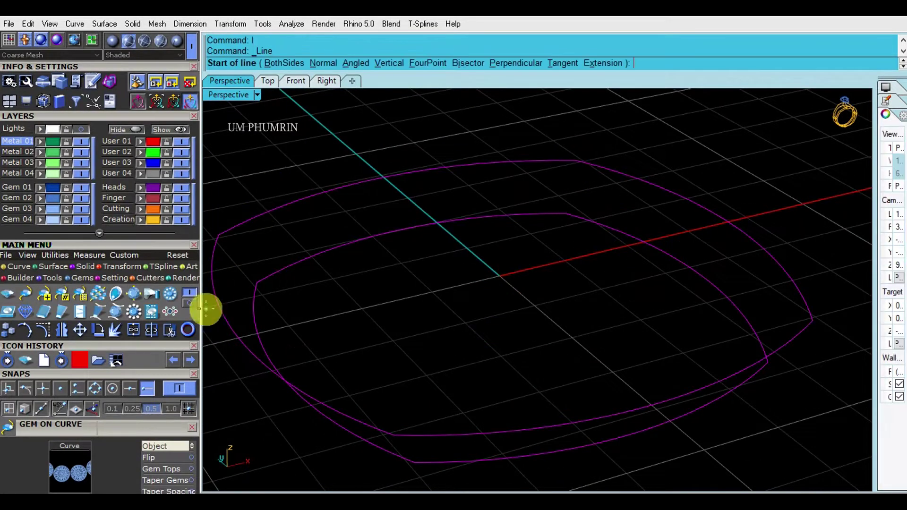
# Step: Sweep2 the outer ring surface between the outline rails with a line profile, then flip it
pyautogui.click(567, 220)
pyautogui.click(575, 174)
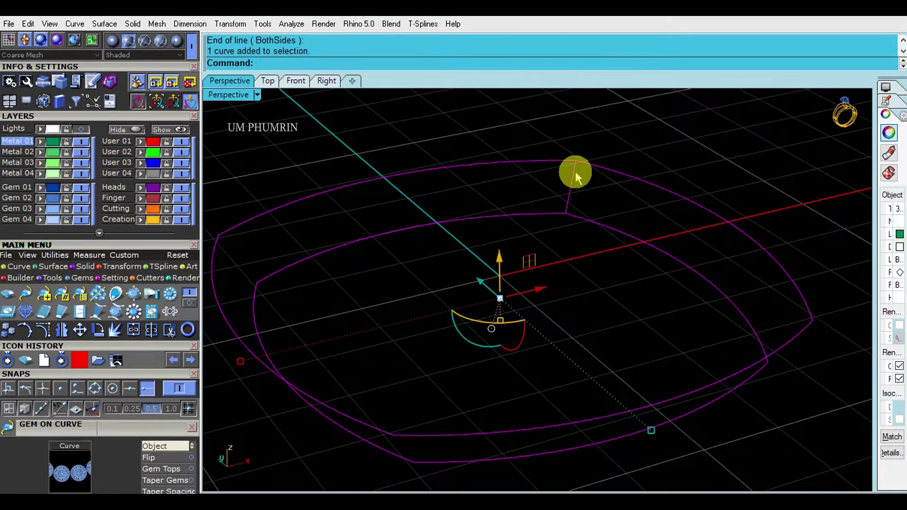
pyautogui.press('Return')
pyautogui.click(565, 203)
pyautogui.write('fli')
pyautogui.press('Return')
pyautogui.press('Escape')
# Step: Show the hidden gems, select the ring body and cutter, and hide the Gem 01 layer
pyautogui.click(180, 129)
pyautogui.scroll(5, 673, 221)
pyautogui.click(672, 221)
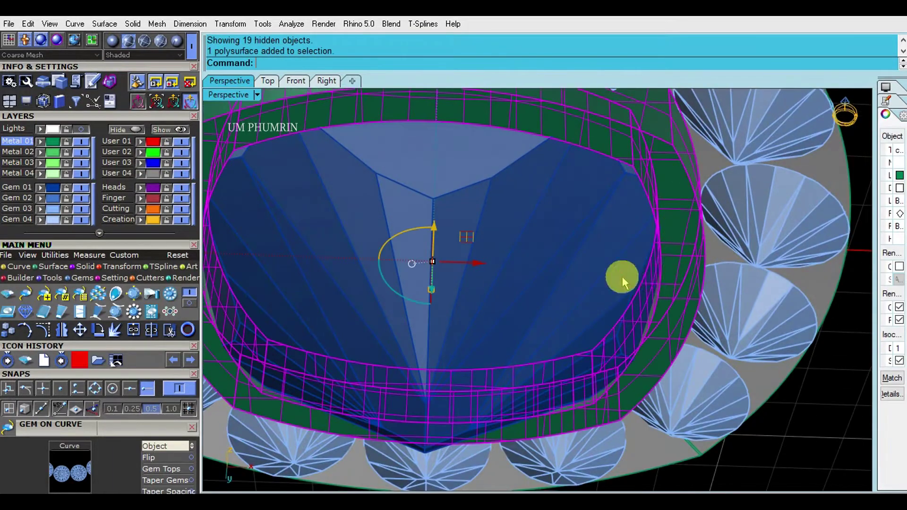
pyautogui.click(622, 276)
pyautogui.click(82, 187)
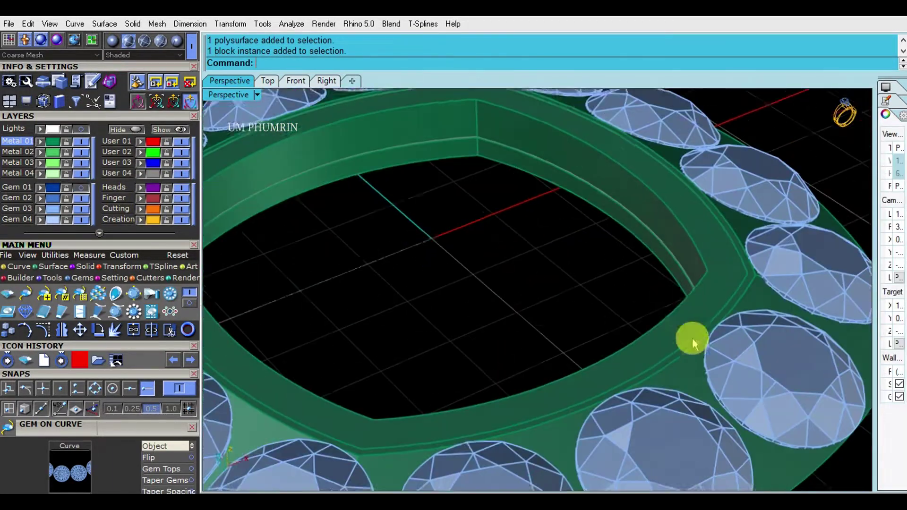
# Step: BooleanDifference the cutter from the ring and delete the leftover cutter
pyautogui.write('bd')
pyautogui.press('Return')
pyautogui.click(677, 268)
pyautogui.press('Return')
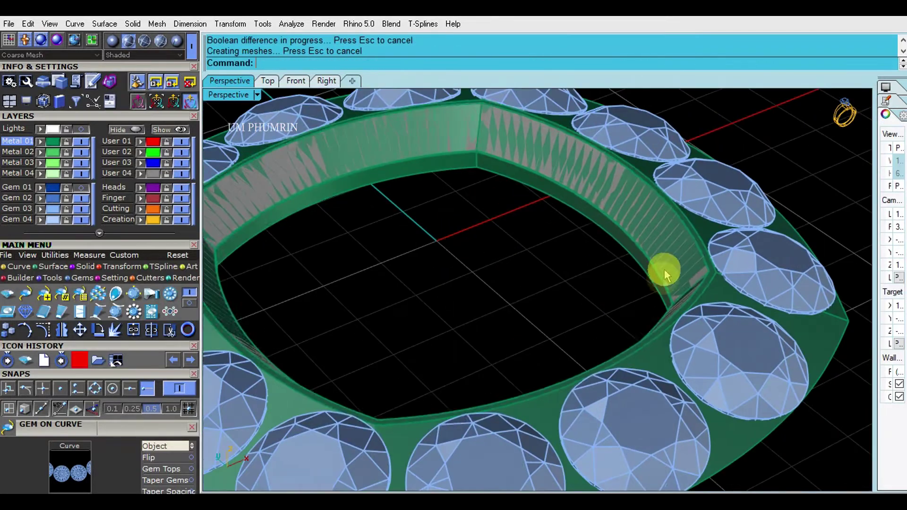
pyautogui.click(665, 268)
pyautogui.press('Delete')
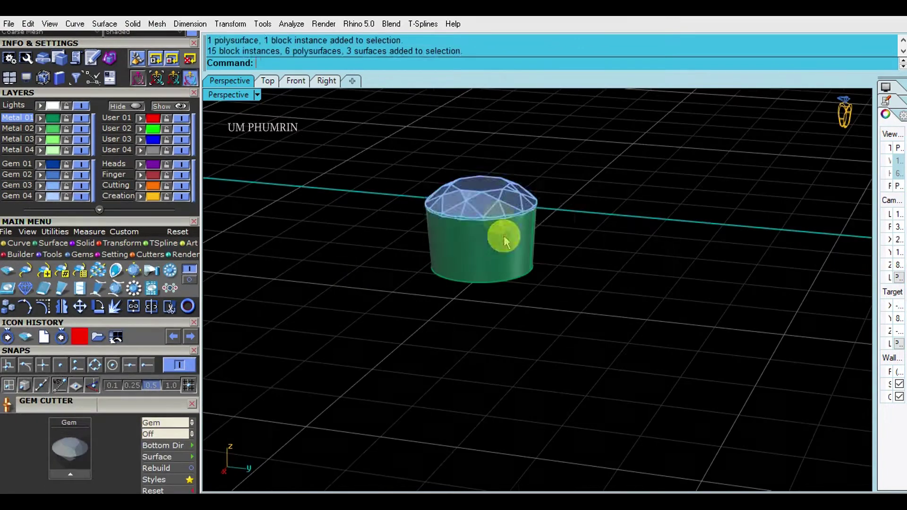
pyautogui.click(499, 236)
# Step: Start a Head Builder head on the gem with zero rails and 0.50 mm prongs
pyautogui.middleClick(518, 212)
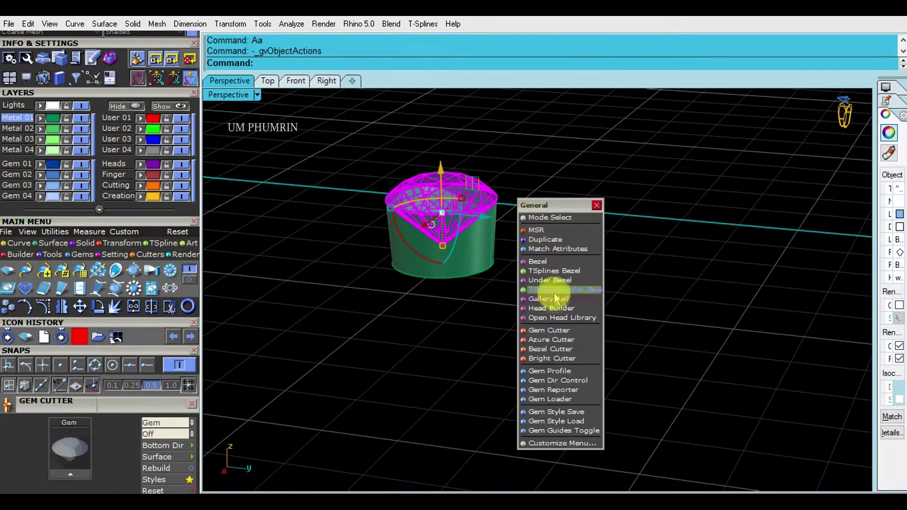
pyautogui.click(556, 290)
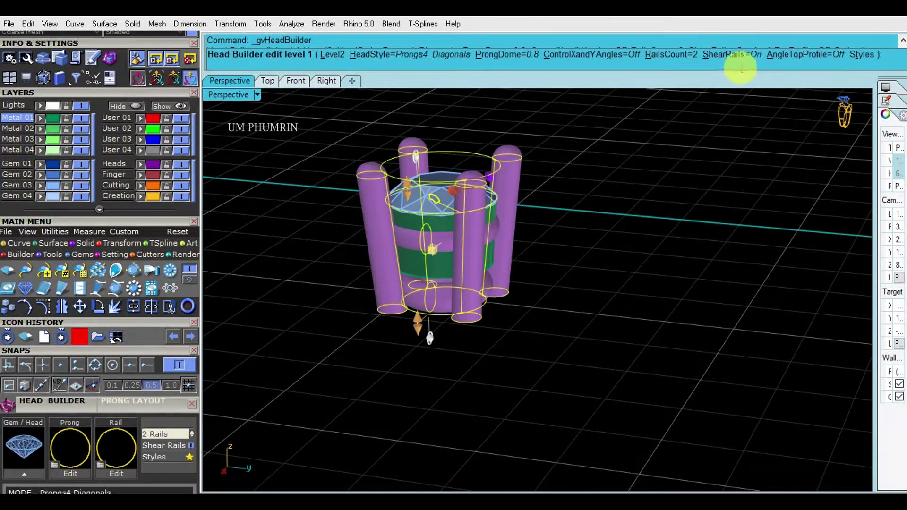
pyautogui.click(666, 54)
pyautogui.write('0')
pyautogui.press('Return')
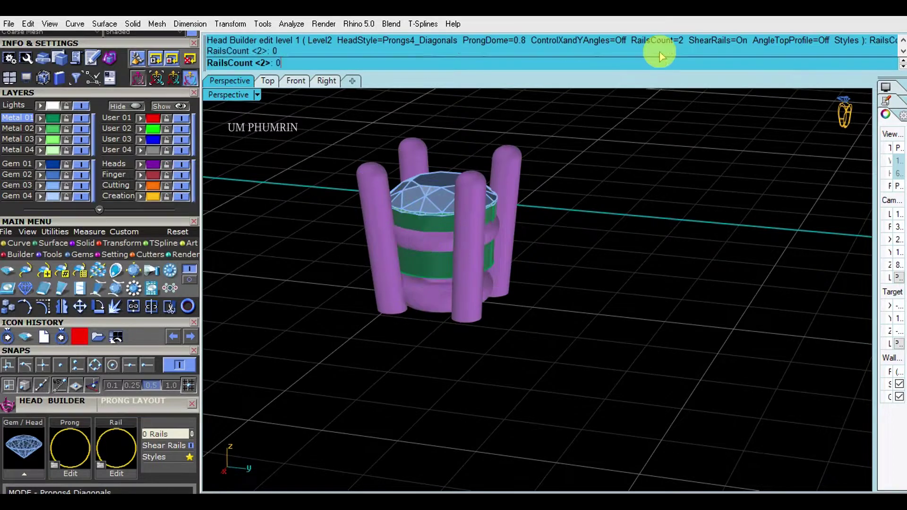
pyautogui.scroll(-5, 161, 326)
pyautogui.scroll(-3, 137, 101)
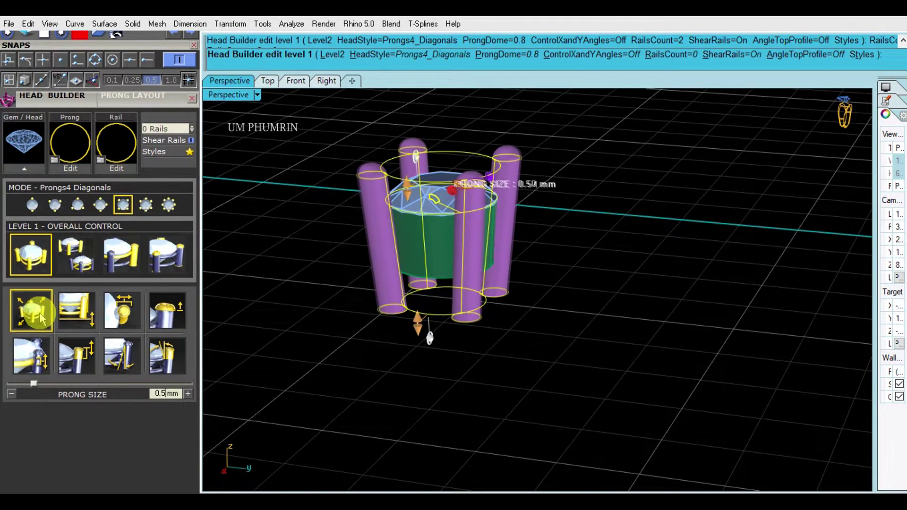
pyautogui.press('Return')
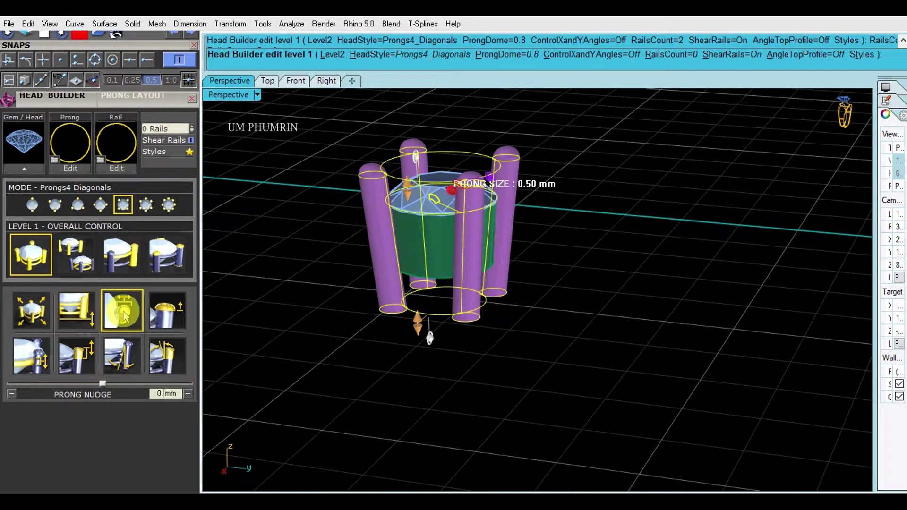
pyautogui.write('.11')
# Step: Lower the head drop, turn AngleTopProfile on, and lower the prong height
pyautogui.click(152, 352)
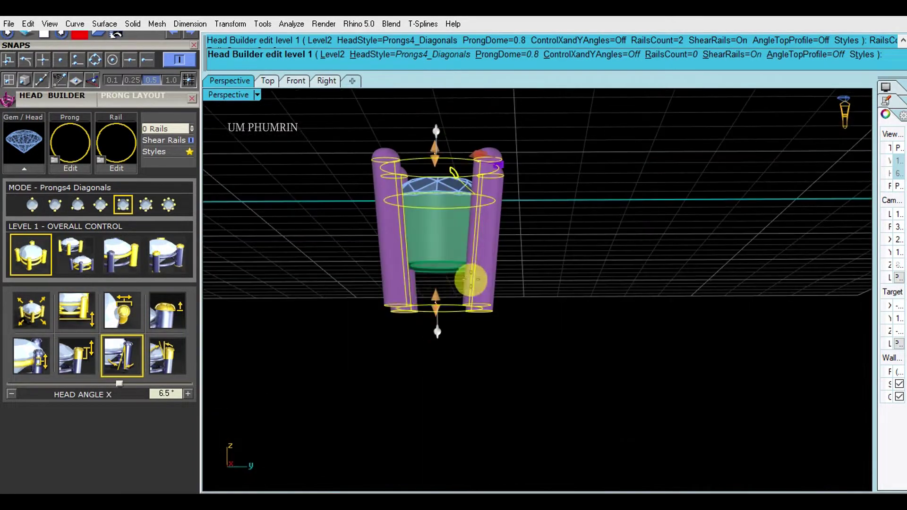
pyautogui.click(77, 315)
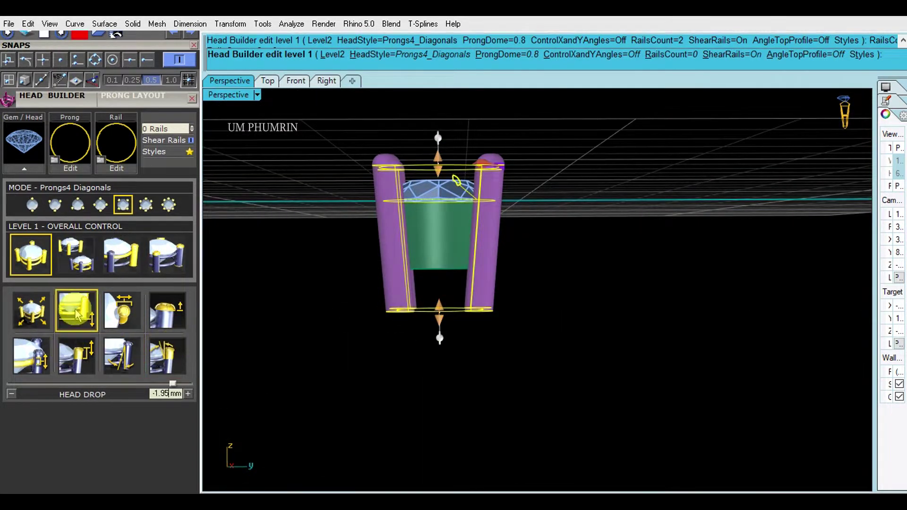
pyautogui.moveTo(535, 253); pyautogui.dragTo(544, 270)
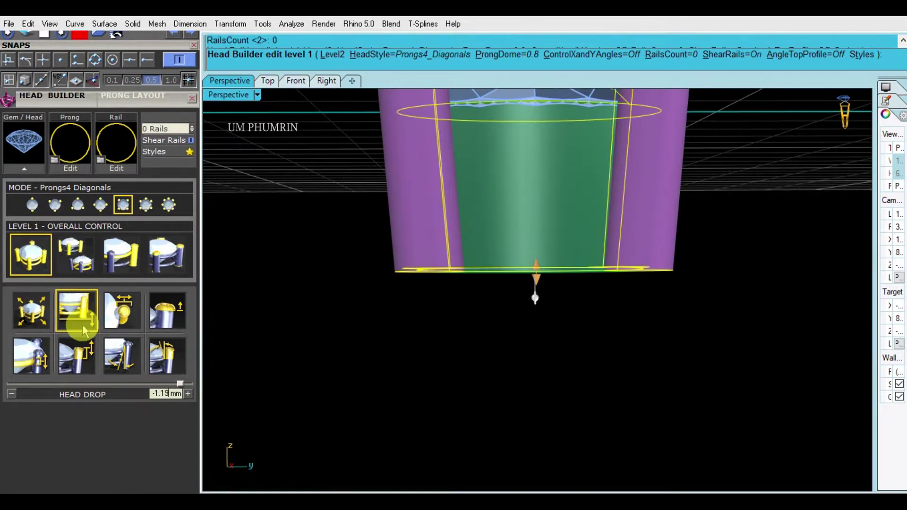
pyautogui.scroll(-3, 492, 259)
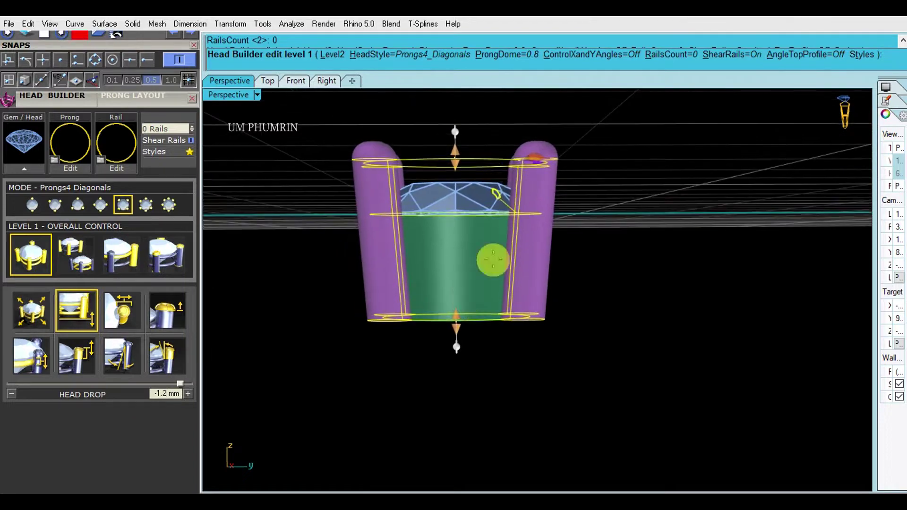
pyautogui.click(819, 54)
pyautogui.scroll(2, 557, 150)
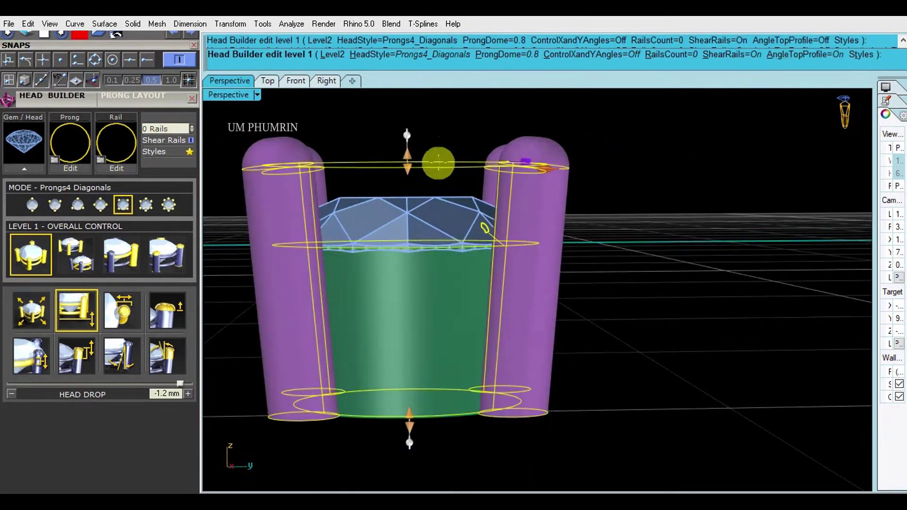
pyautogui.moveTo(407, 162); pyautogui.dragTo(414, 182)
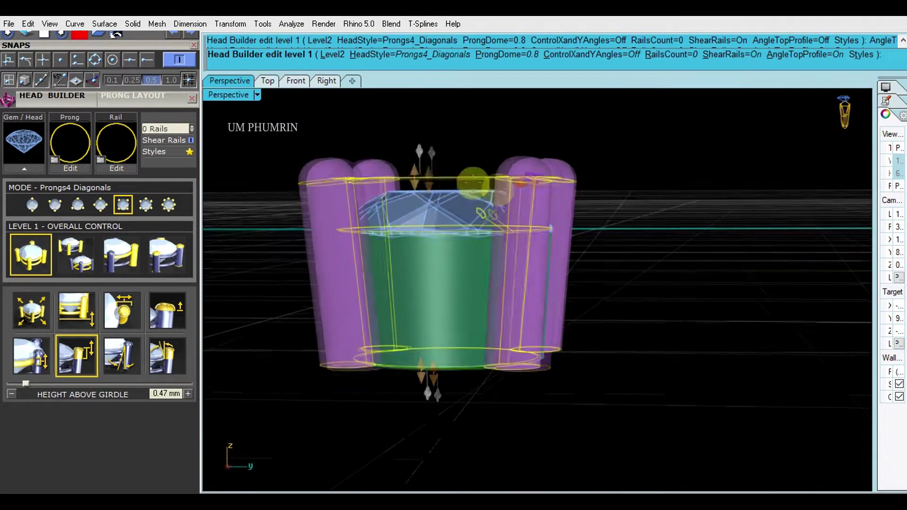
# Step: Switch to a Prongs3YInverted head, tilt it with Head Angle X, and select the three prongs
pyautogui.moveTo(603, 194); pyautogui.dragTo(226, 178, button='right')
pyautogui.click(78, 205)
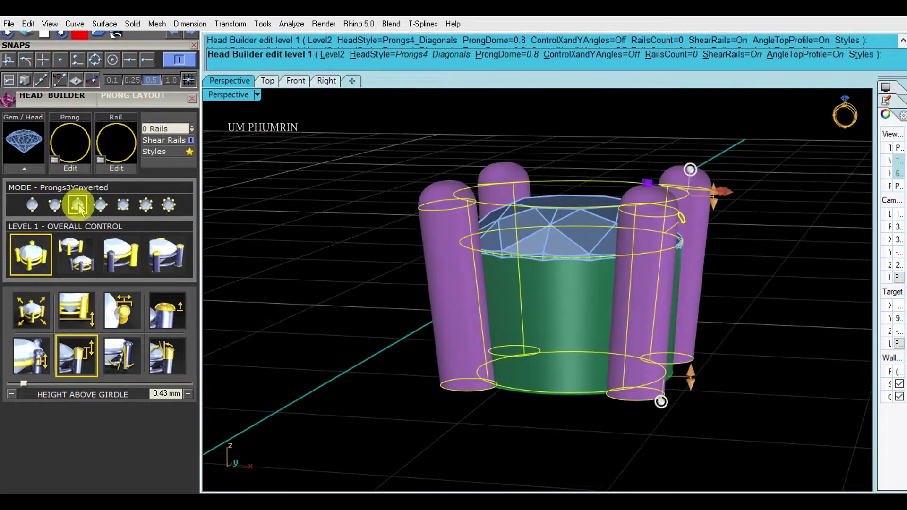
pyautogui.moveTo(538, 226)
pyautogui.mouseDown(button='right')
pyautogui.moveTo(607, 284)
pyautogui.moveTo(617, 318)
pyautogui.moveTo(632, 219)
pyautogui.moveTo(615, 289)
pyautogui.mouseUp(button='right')
pyautogui.scroll(3, 615, 289)
pyautogui.scroll(3, 609, 302)
pyautogui.click(592, 310)
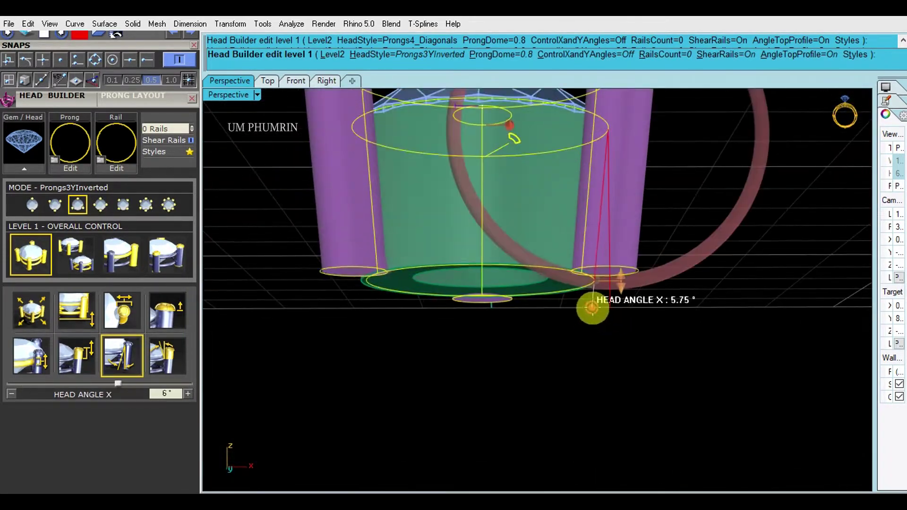
pyautogui.scroll(-3, 595, 312)
pyautogui.moveTo(595, 312)
pyautogui.mouseDown(button='right')
pyautogui.moveTo(639, 283)
pyautogui.moveTo(643, 246)
pyautogui.moveTo(571, 304)
pyautogui.moveTo(457, 244)
pyautogui.moveTo(587, 260)
pyautogui.mouseUp(button='right')
pyautogui.moveTo(633, 308)
pyautogui.mouseDown(button='right')
pyautogui.moveTo(626, 281)
pyautogui.moveTo(835, 311)
pyautogui.mouseUp(button='right')
# Step: Assign the three prongs to the Metal 01 layer
pyautogui.press('Escape')
pyautogui.click(548, 284)
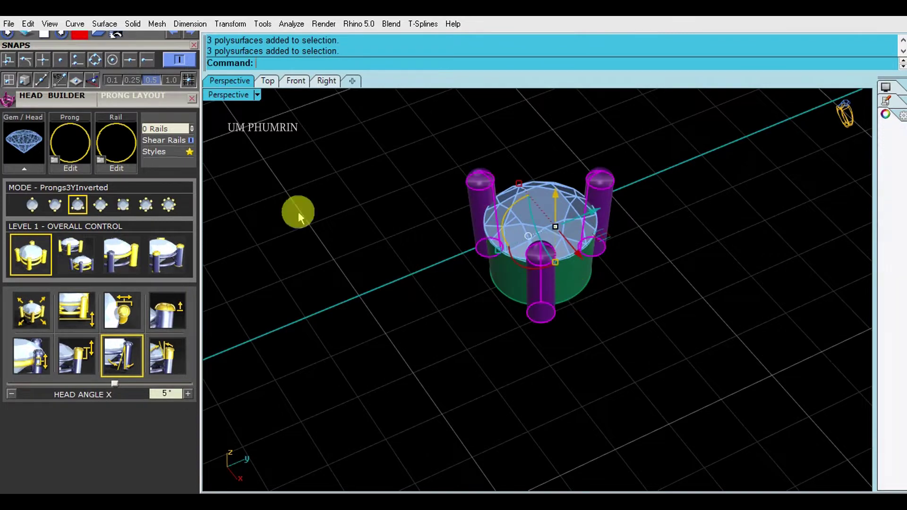
pyautogui.scroll(3, 115, 154)
pyautogui.moveTo(98, 46); pyautogui.dragTo(104, 232)
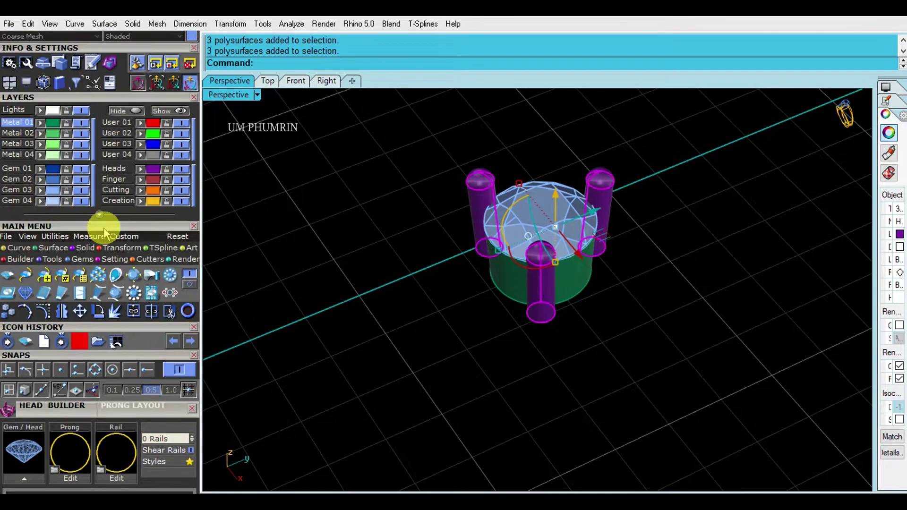
pyautogui.click(48, 124)
# Step: Group the gem, body and prongs, show the hidden ring parts, and switch to Top view
pyautogui.moveTo(591, 318); pyautogui.dragTo(455, 188)
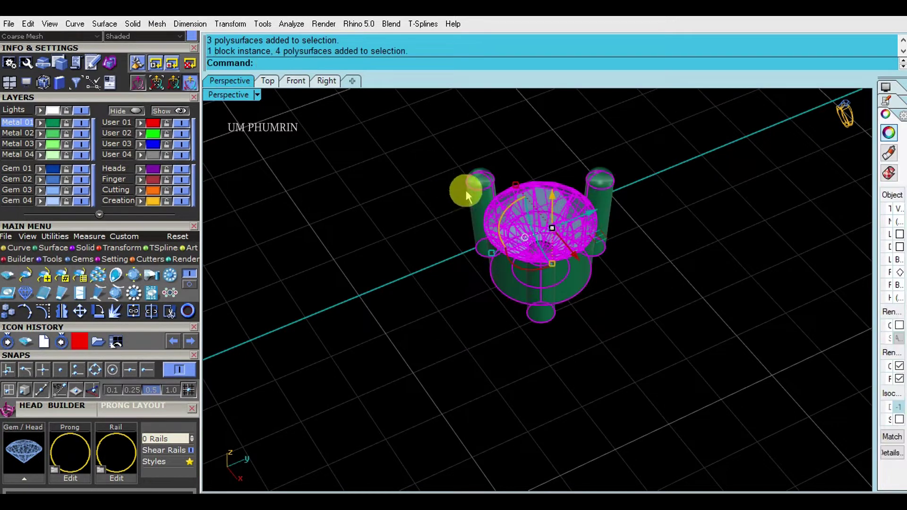
pyautogui.hotkey('ctrl', 'g')
pyautogui.click(171, 111)
pyautogui.click(267, 81)
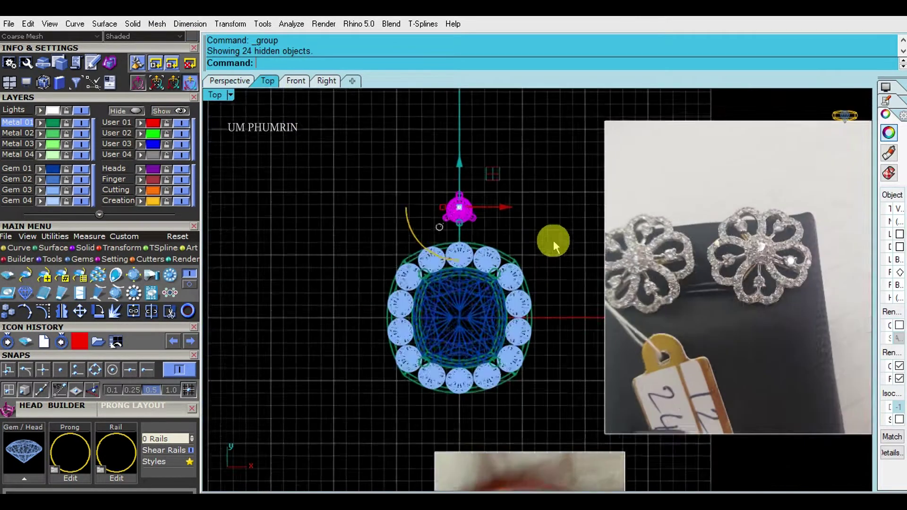
pyautogui.click(553, 240)
pyautogui.scroll(-2, 558, 240)
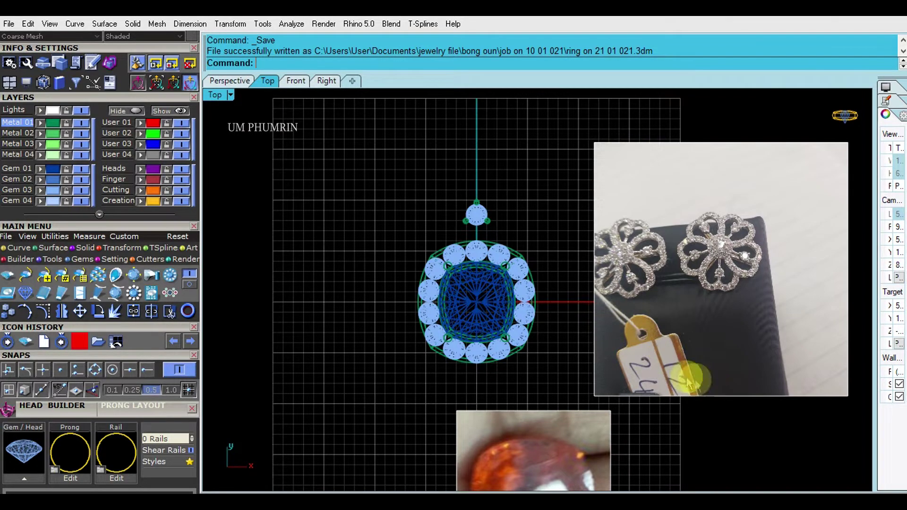
pyautogui.scroll(5, 581, 246)
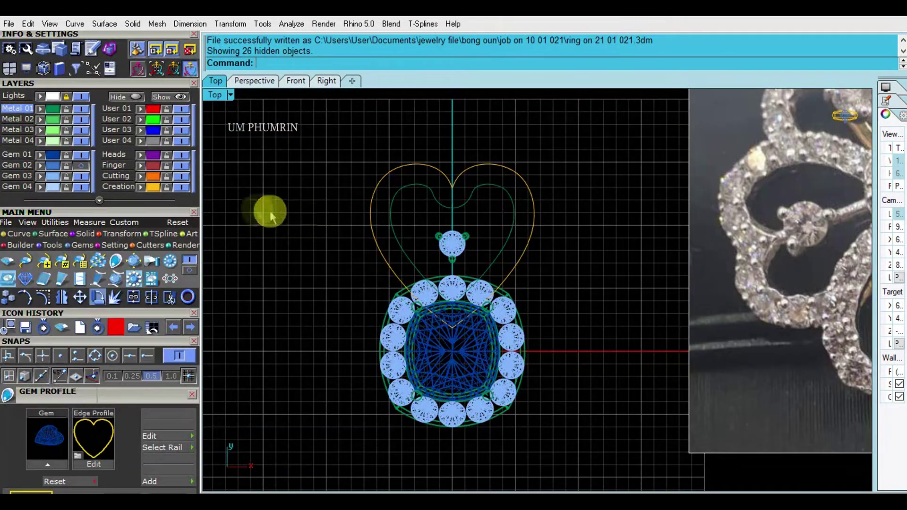
# Step: Move the heart gem down and to the right, then hide it
pyautogui.click(81, 96)
pyautogui.click(82, 165)
pyautogui.click(456, 214)
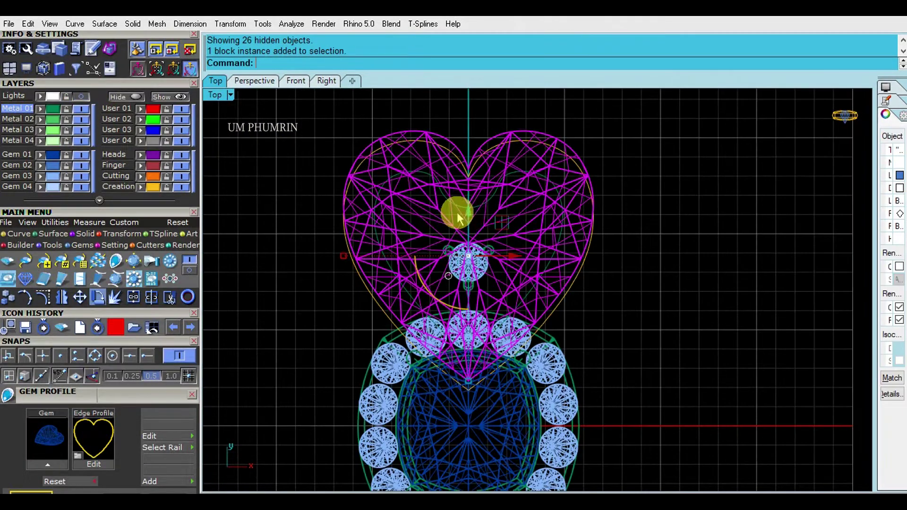
pyautogui.moveTo(457, 216); pyautogui.dragTo(470, 226)
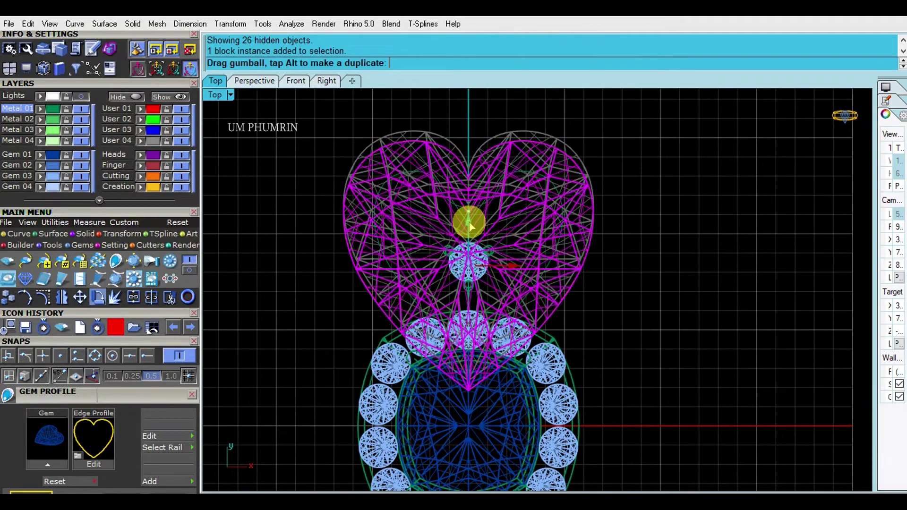
pyautogui.scroll(-3, 307, 182)
pyautogui.click(81, 165)
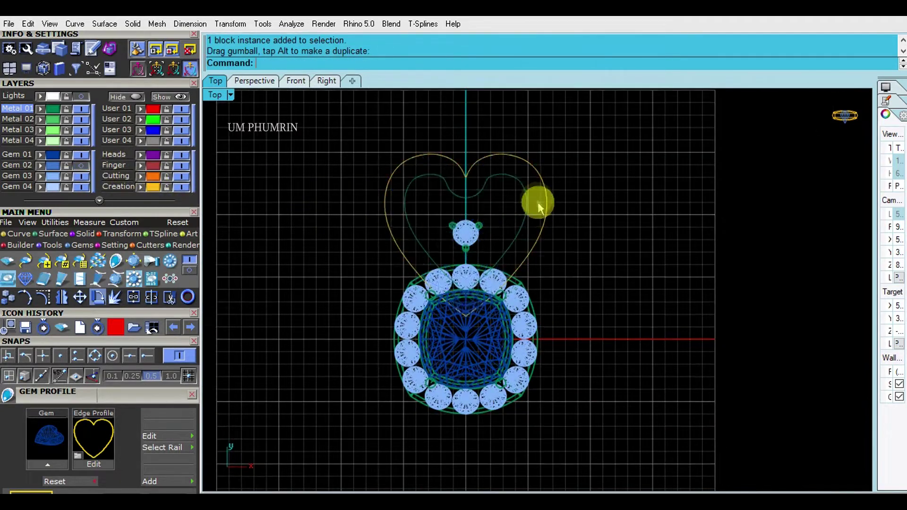
# Step: Hide the gems and trim the heart curves' left halves with a vertical centre line
pyautogui.moveTo(618, 233); pyautogui.dragTo(542, 208)
pyautogui.hotkey('ctrl', 'i')
pyautogui.hotkey('ctrl', 'h')
pyautogui.click(492, 182)
pyautogui.click(486, 142)
pyautogui.click(492, 203)
pyautogui.scroll(2, 492, 202)
pyautogui.moveTo(473, 189); pyautogui.dragTo(434, 264)
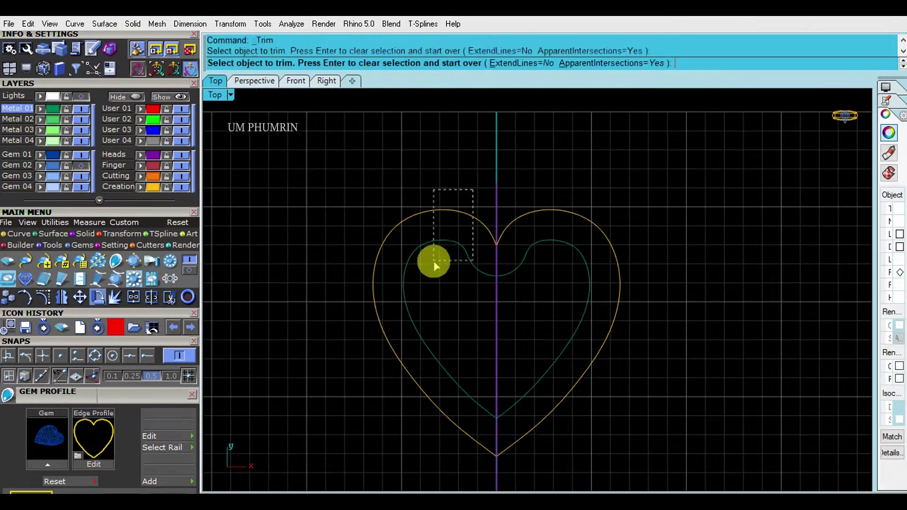
pyautogui.click(446, 214)
pyautogui.press('Return')
pyautogui.press('Delete')
# Step: Rebuild the inner heart curve and scale the circle up toward the heart curves
pyautogui.click(477, 196)
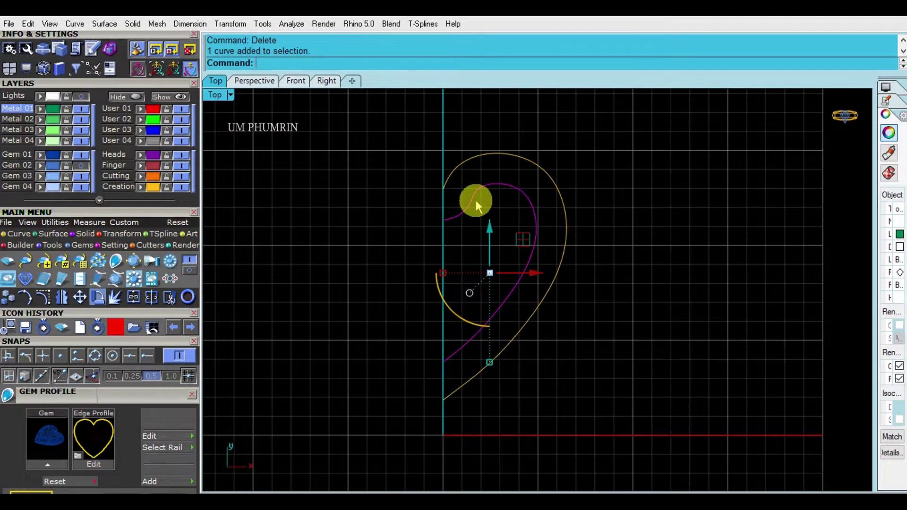
pyautogui.write('rebuild')
pyautogui.press('Return')
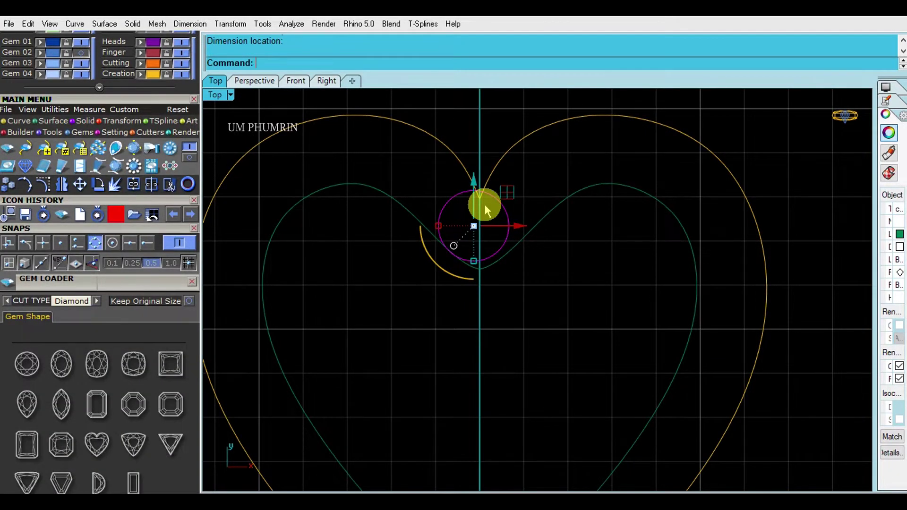
pyautogui.scroll(4, 466, 243)
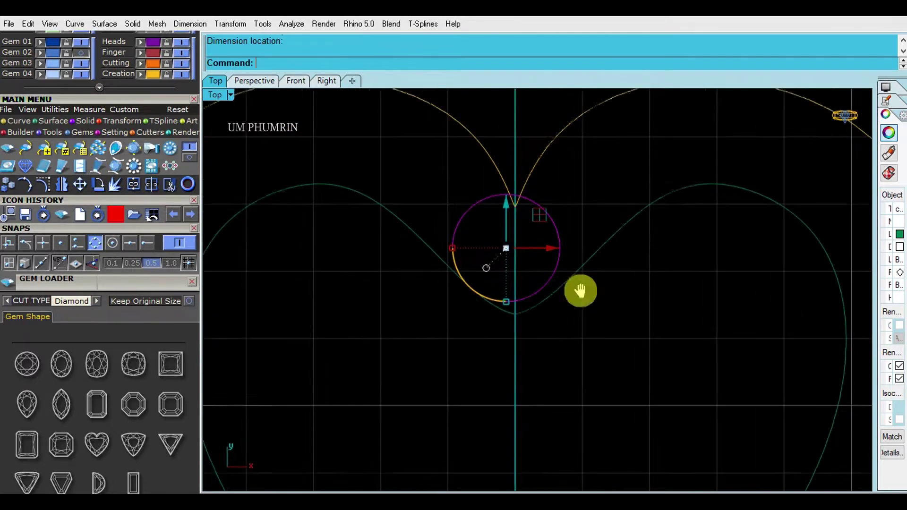
pyautogui.moveTo(544, 282); pyautogui.dragTo(554, 282)
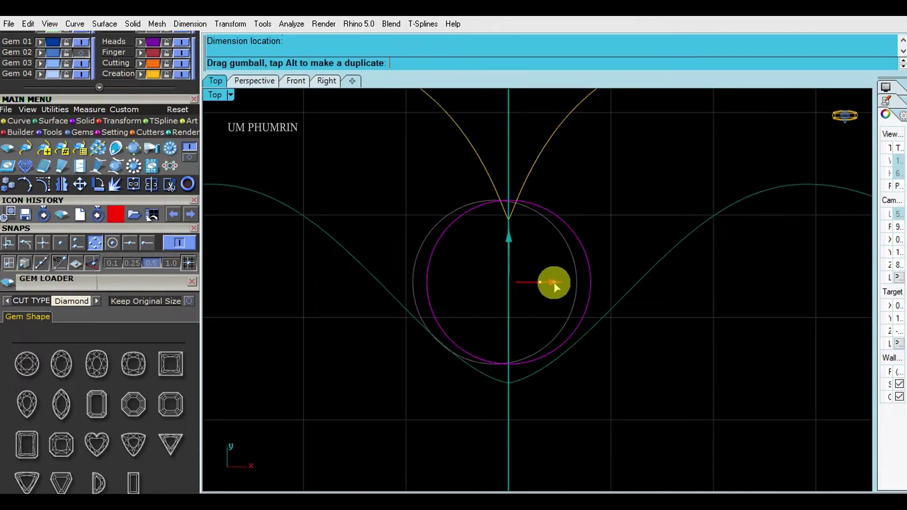
pyautogui.scroll(2, 505, 264)
pyautogui.scroll(2, 505, 262)
# Step: Copy the circle to the right and shift it vertically toward the notch
pyautogui.moveTo(498, 335); pyautogui.dragTo(522, 334)
pyautogui.press('alt')
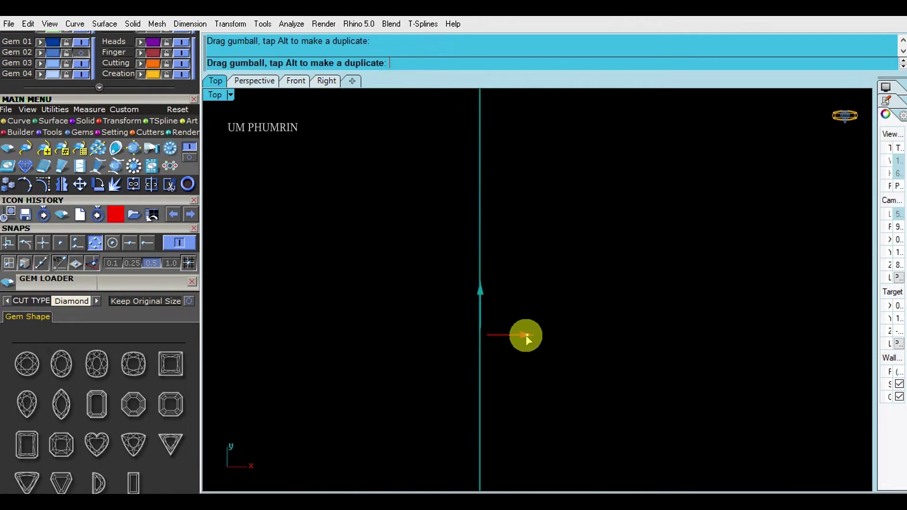
pyautogui.scroll(-4, 523, 333)
pyautogui.moveTo(543, 329); pyautogui.dragTo(514, 215, button='right')
pyautogui.moveTo(514, 215); pyautogui.dragTo(525, 232)
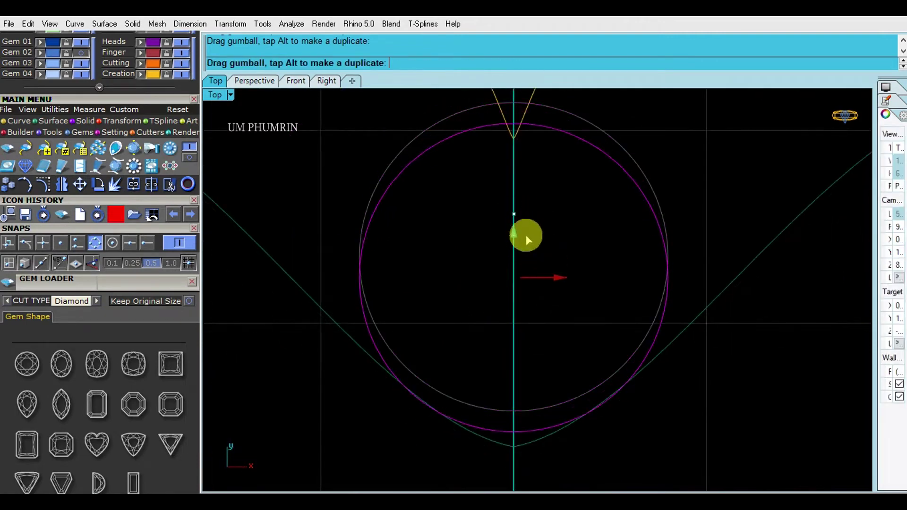
pyautogui.scroll(-4, 525, 231)
pyautogui.scroll(-1, 532, 239)
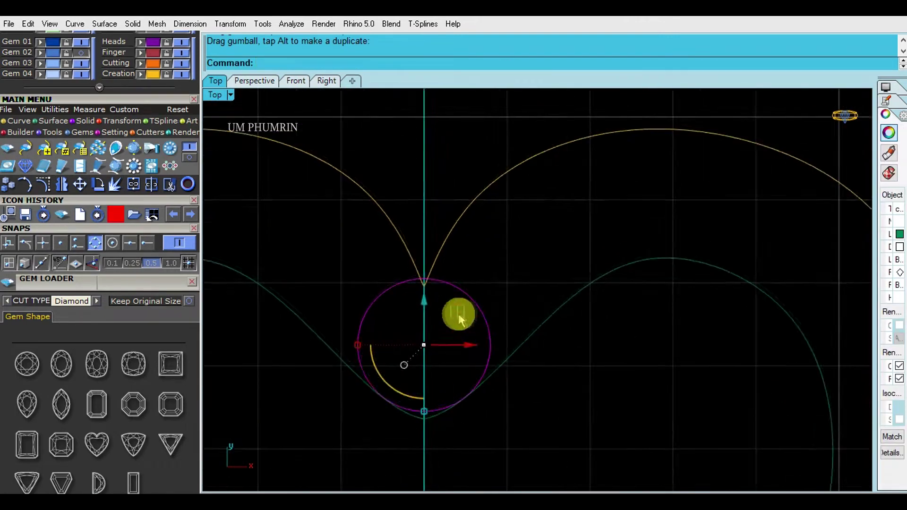
# Step: Try placing the circle beside the right lobe, undo it, and begin a new curve
pyautogui.moveTo(442, 343); pyautogui.dragTo(543, 234)
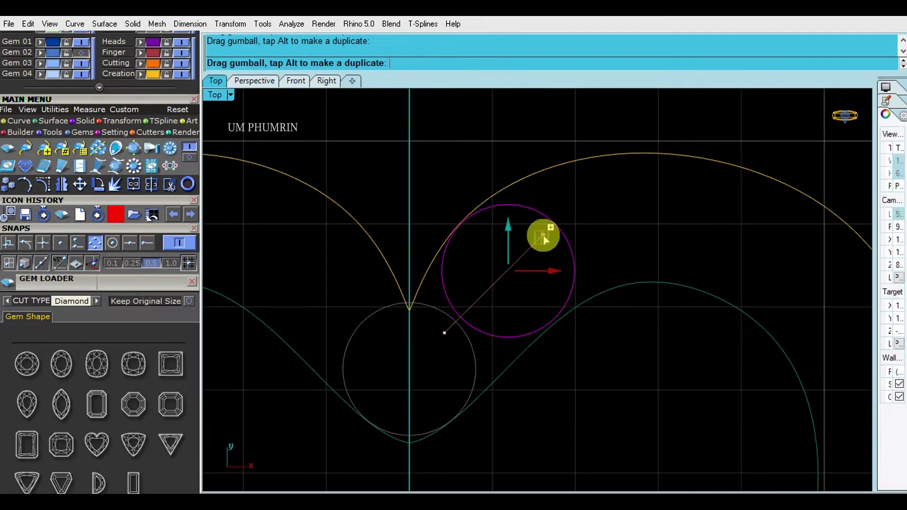
pyautogui.moveTo(543, 235); pyautogui.dragTo(545, 231)
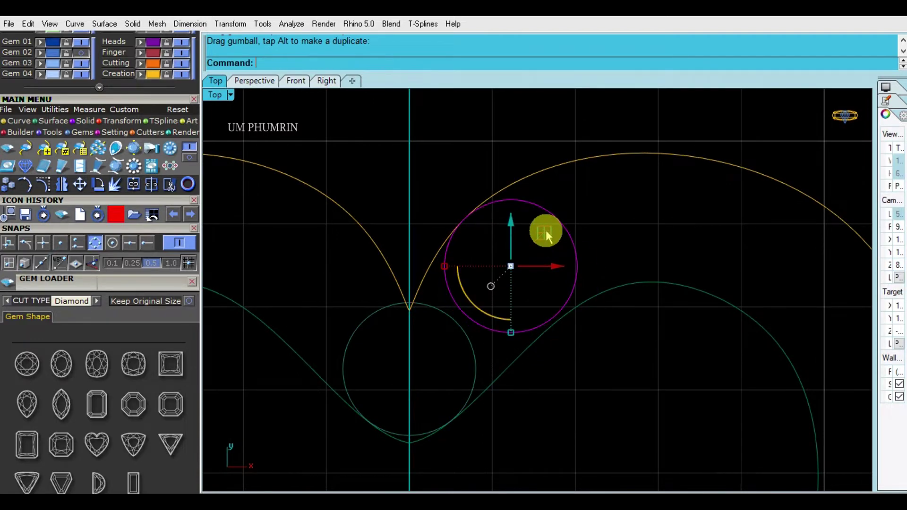
pyautogui.scroll(-1, 545, 231)
pyautogui.scroll(-2, 534, 238)
pyautogui.hotkey('ctrl', 'z')
pyautogui.click(472, 247)
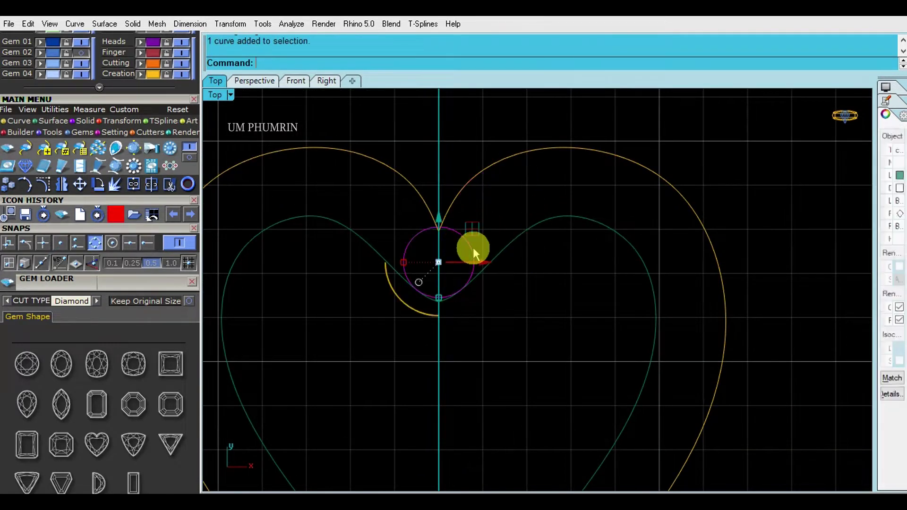
pyautogui.scroll(2, 476, 242)
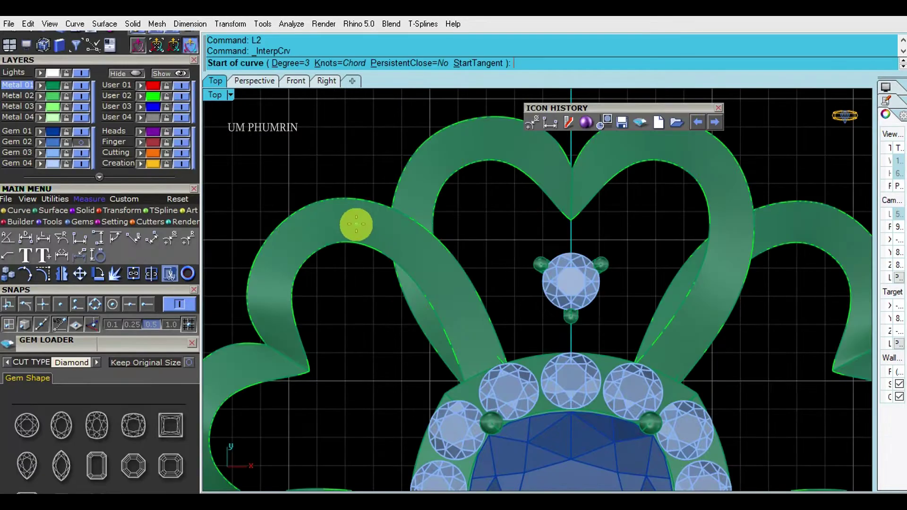
pyautogui.click(356, 224)
pyautogui.click(410, 250)
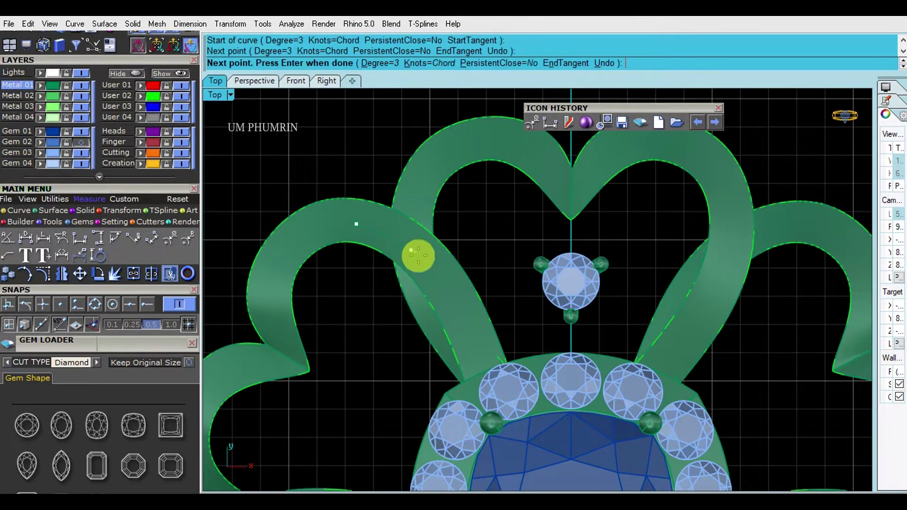
# Step: Finish the new curve and delete the extra heart petals
pyautogui.click(467, 307)
pyautogui.press('Return')
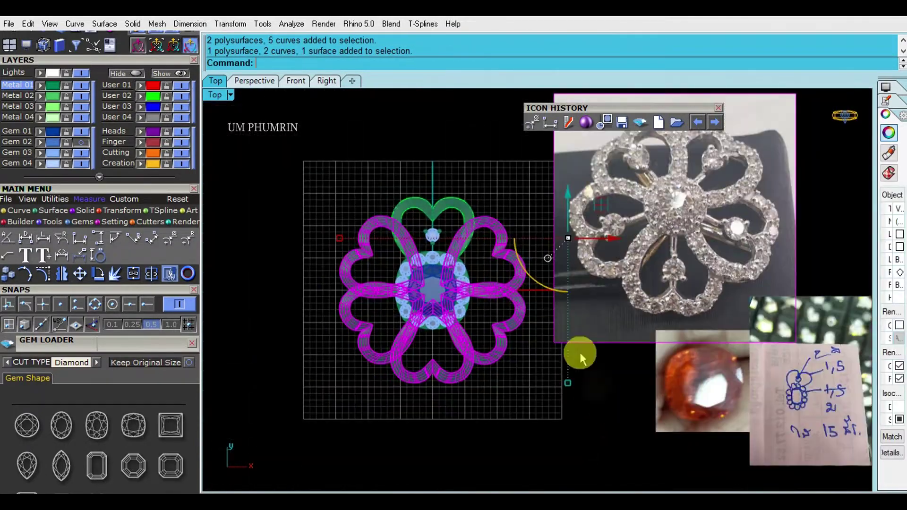
pyautogui.keyDown('ctrl'); pyautogui.click(581, 354); pyautogui.keyUp('ctrl')
pyautogui.press('Delete')
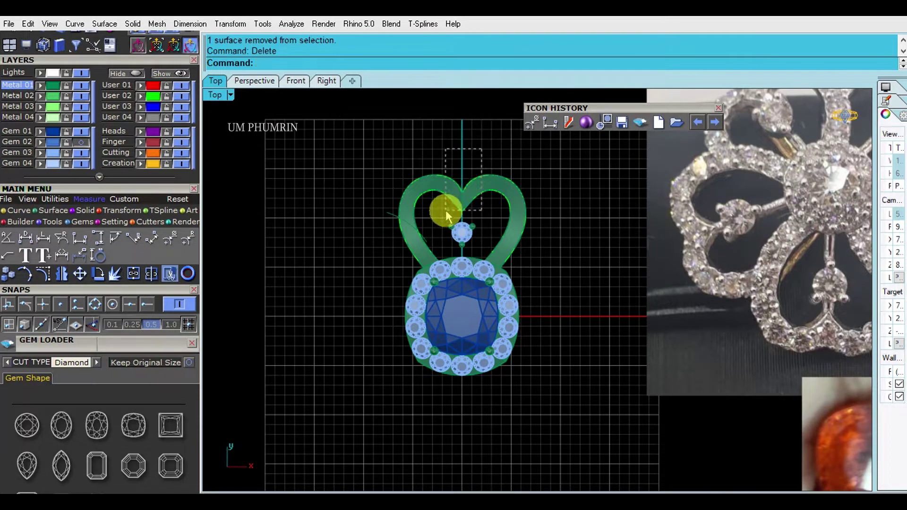
# Step: Save the heart loop into project slot 38 and start a Split on it
pyautogui.click(443, 209)
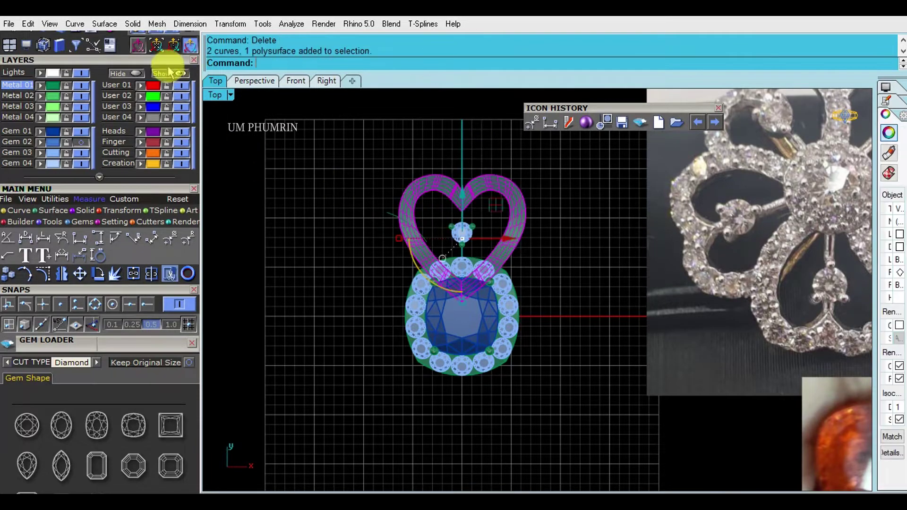
pyautogui.click(176, 137)
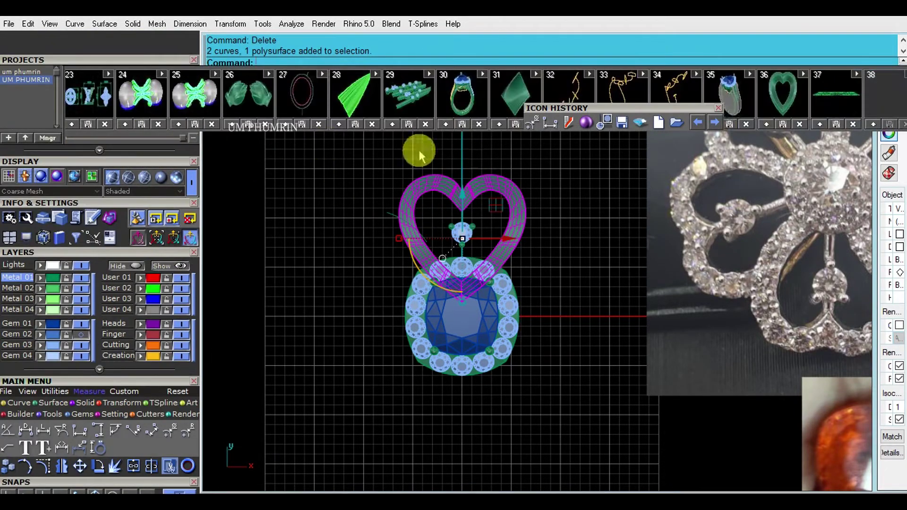
pyautogui.click(873, 124)
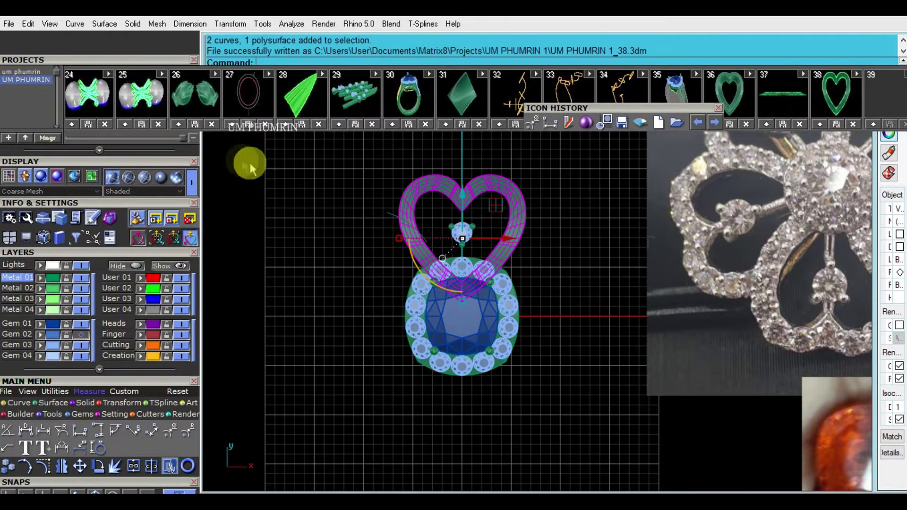
pyautogui.scroll(3, 437, 217)
pyautogui.write('Split')
pyautogui.press('Return')
pyautogui.press('Return')
# Step: Reselect the heart loop and attempt the split again
pyautogui.click(358, 198)
pyautogui.scroll(3, 358, 198)
pyautogui.click(393, 228)
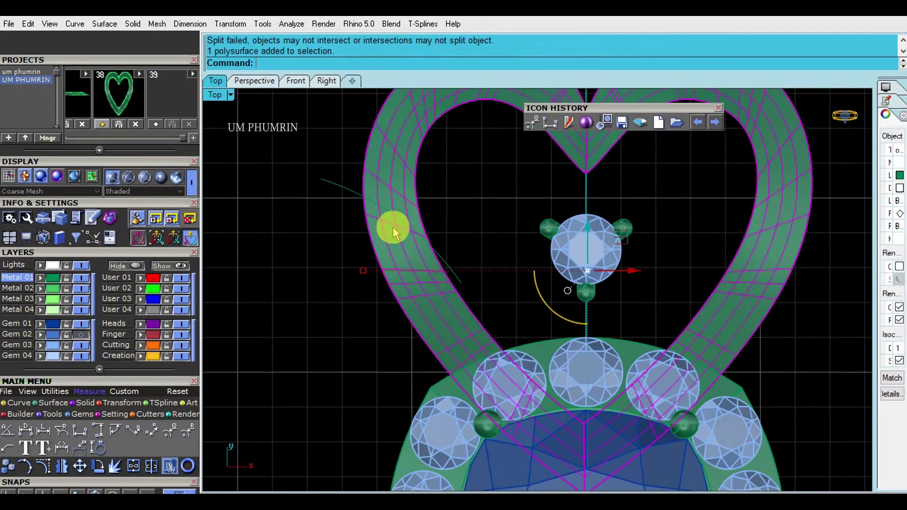
pyautogui.press('Return')
pyautogui.click(326, 180)
pyautogui.press('Return')
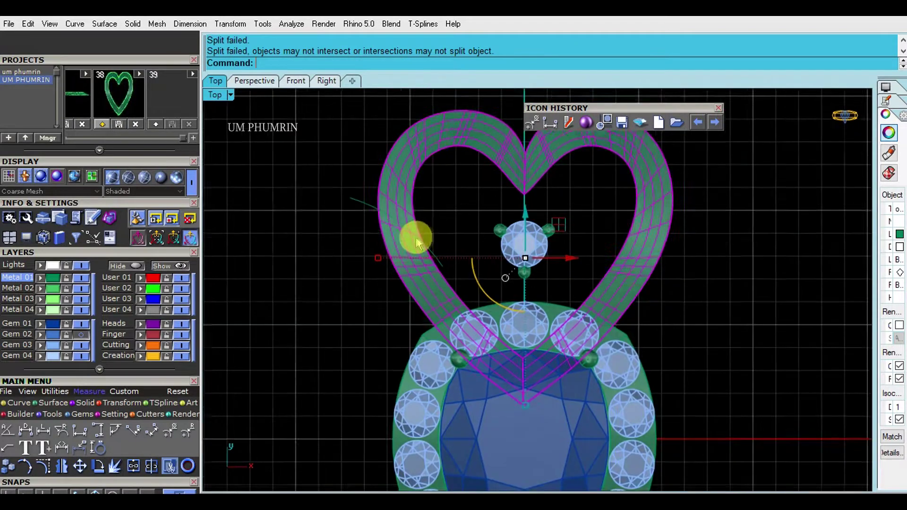
pyautogui.scroll(-2, 416, 233)
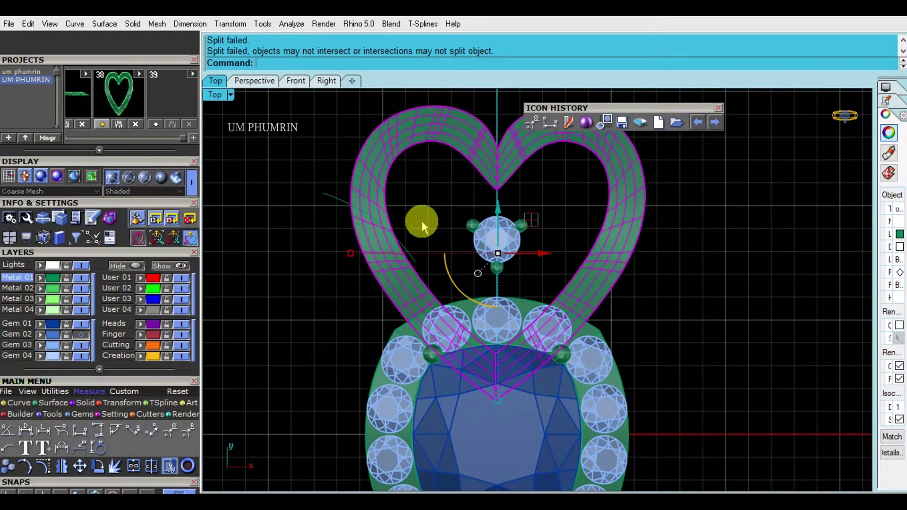
# Step: Extract the heart's left-half surface, split it at the curves, and delete the unwanted piece
pyautogui.click(421, 220)
pyautogui.write('ee')
pyautogui.press('Return')
pyautogui.click(378, 242)
pyautogui.press('Return')
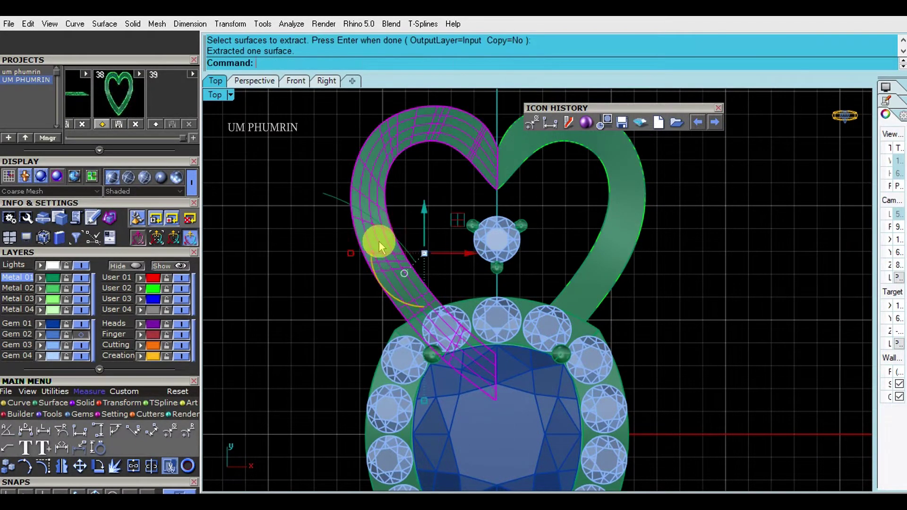
pyautogui.write('sp')
pyautogui.press('Return')
pyautogui.moveTo(329, 224); pyautogui.dragTo(304, 163)
pyautogui.press('Return')
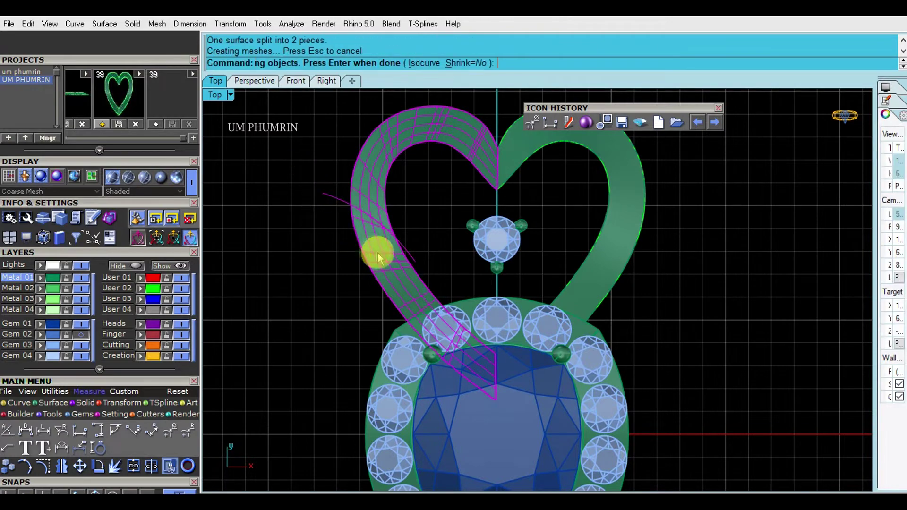
pyautogui.click(378, 247)
pyautogui.press('Delete')
# Step: Hide the User 02 layer, delete the leftover curve, and group the heart surfaces
pyautogui.click(181, 288)
pyautogui.click(405, 260)
pyautogui.write('de')
pyautogui.press('Return')
pyautogui.hotkey('ctrl', 'g')
# Step: Polar-array the heart six times over 360° around the origin
pyautogui.write('a')
pyautogui.press('Return')
pyautogui.write('0')
pyautogui.press('Return')
pyautogui.press('Return')
pyautogui.press('Return')
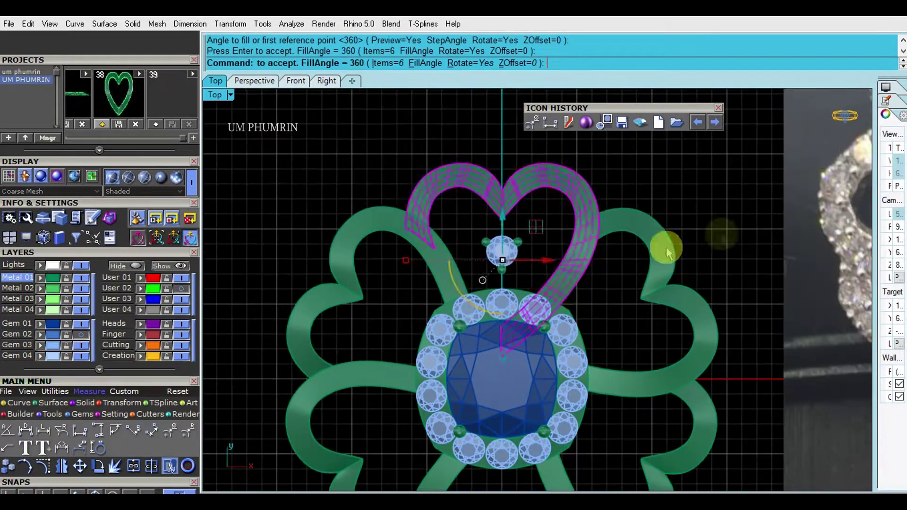
pyautogui.scroll(-5, 668, 247)
pyautogui.moveTo(562, 243); pyautogui.dragTo(524, 278, button='right')
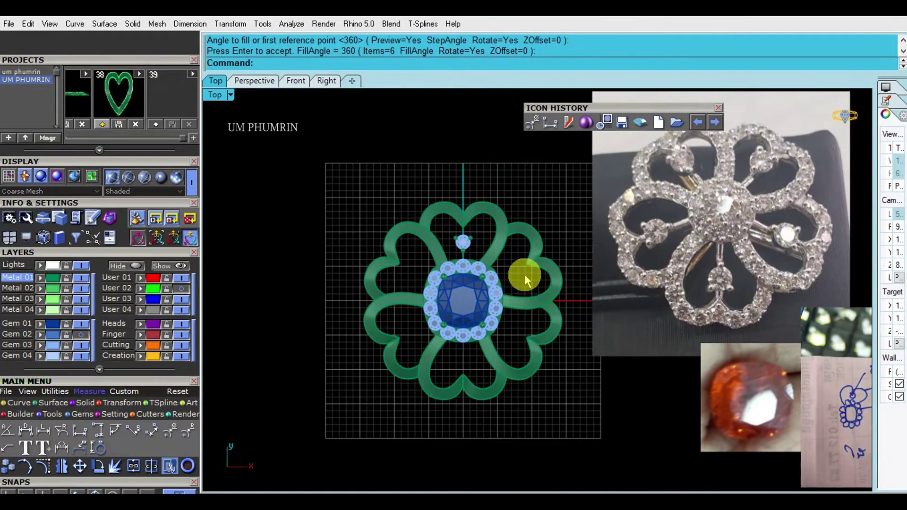
pyautogui.scroll(3, 466, 239)
pyautogui.scroll(-3, 450, 247)
pyautogui.scroll(1, 432, 244)
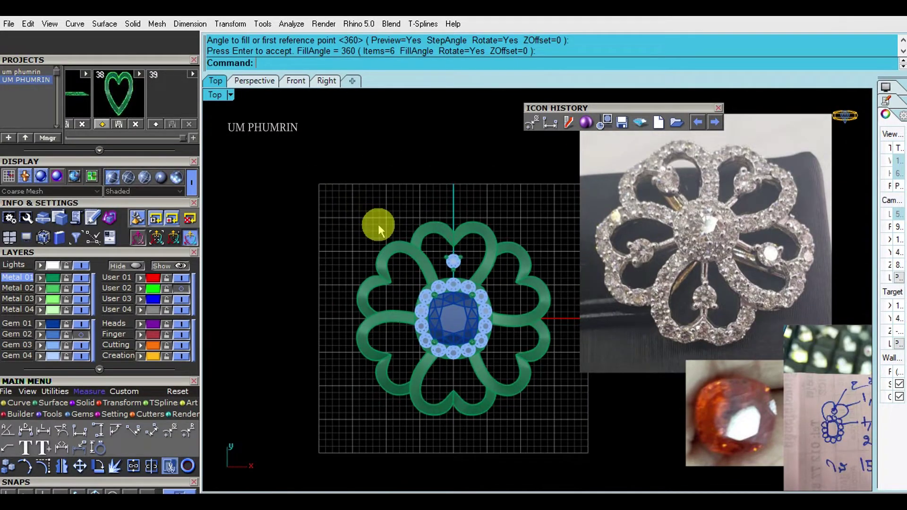
# Step: Check the six-heart flower in Perspective and Top views, then select two petals
pyautogui.click(261, 88)
pyautogui.moveTo(461, 259); pyautogui.dragTo(91, 243, button='right')
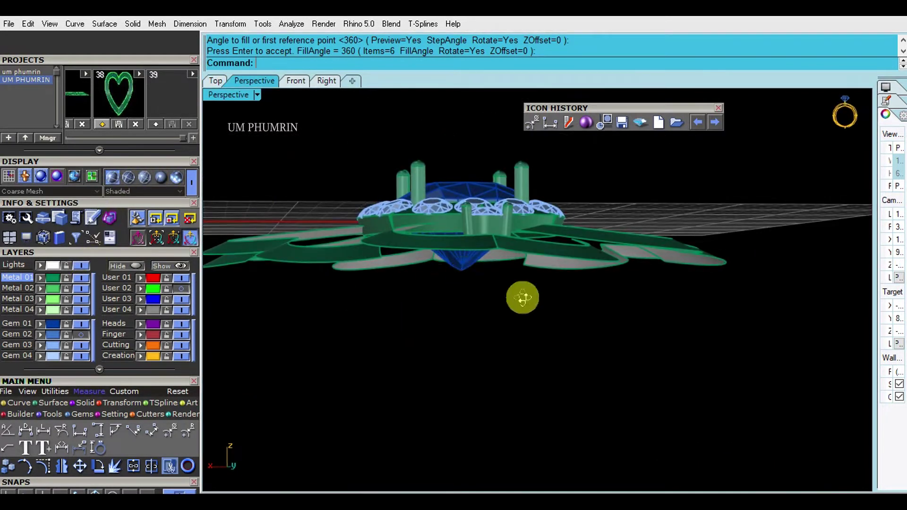
pyautogui.moveTo(561, 289); pyautogui.dragTo(364, 202, button='right')
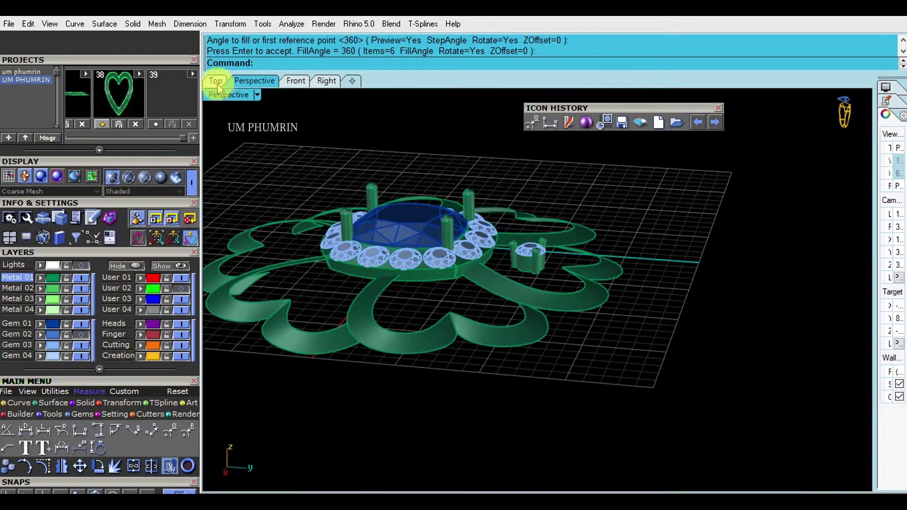
pyautogui.click(215, 81)
pyautogui.scroll(3, 405, 231)
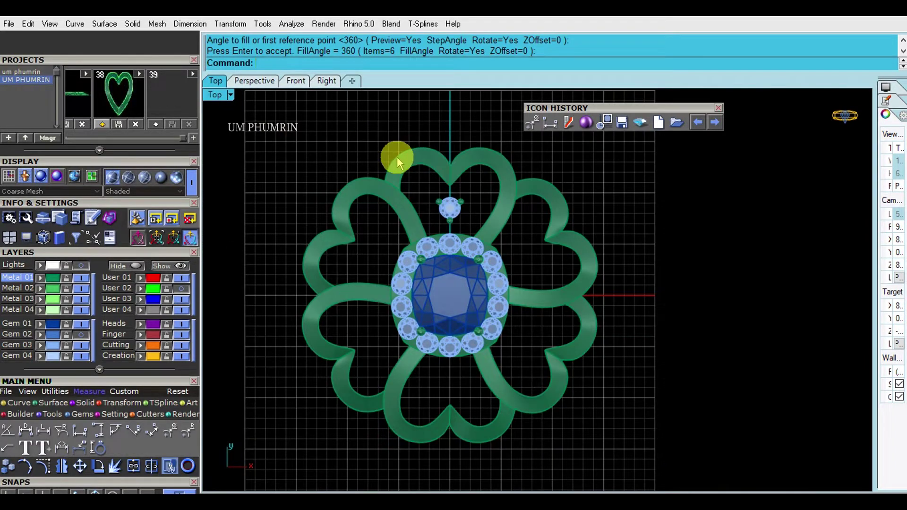
pyautogui.click(370, 215)
pyautogui.scroll(-3, 371, 215)
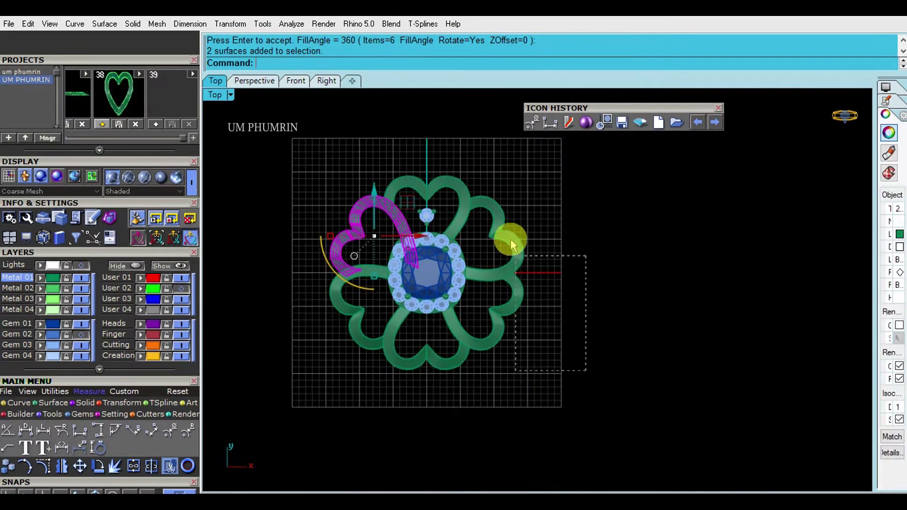
# Step: Delete extra heart petals, then undo the deletion and the earlier split
pyautogui.keyDown('shift'); pyautogui.click(508, 241); pyautogui.keyUp('shift')
pyautogui.moveTo(316, 351); pyautogui.dragTo(314, 350)
pyautogui.press('Delete')
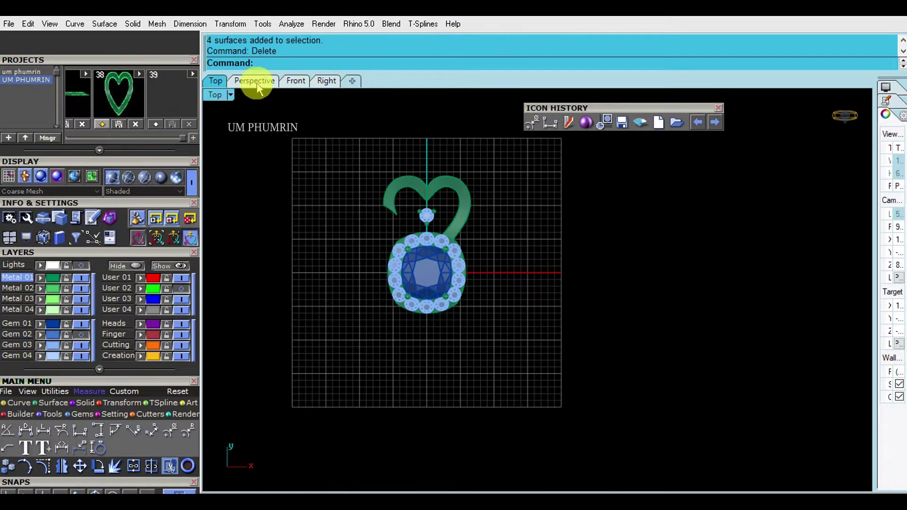
pyautogui.click(254, 81)
pyautogui.scroll(3, 567, 321)
pyautogui.hotkey('ctrl', 'z')
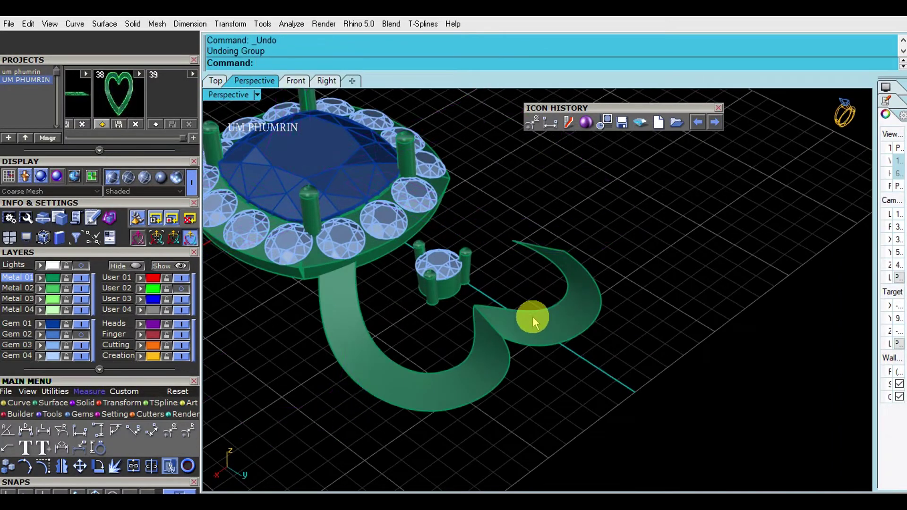
pyautogui.hotkey('ctrl', 'z')
# Step: Select the two heart surfaces and save them as a project version
pyautogui.moveTo(584, 369)
pyautogui.mouseDown(button='right')
pyautogui.moveTo(553, 330)
pyautogui.moveTo(608, 259)
pyautogui.mouseUp(button='right')
pyautogui.click(532, 289)
pyautogui.moveTo(532, 289)
pyautogui.mouseDown(button='right')
pyautogui.moveTo(486, 209)
pyautogui.moveTo(478, 239)
pyautogui.moveTo(572, 335)
pyautogui.moveTo(624, 318)
pyautogui.moveTo(587, 361)
pyautogui.mouseUp(button='right')
pyautogui.keyDown('shift'); pyautogui.moveTo(587, 360); pyautogui.dragTo(414, 304); pyautogui.keyUp('shift')
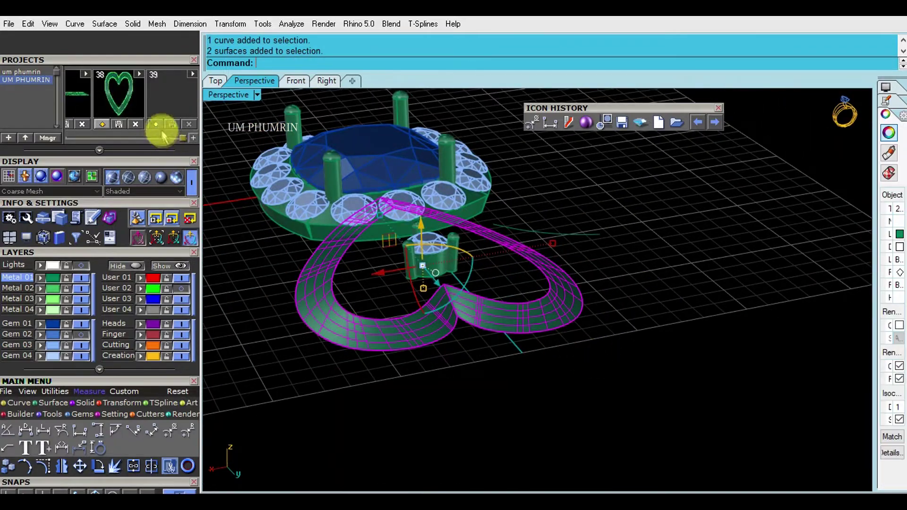
pyautogui.click(156, 124)
pyautogui.click(633, 390)
# Step: Undo back through the helper line and stones to the bare heart flower
pyautogui.moveTo(460, 283)
pyautogui.mouseDown(button='right')
pyautogui.moveTo(600, 358)
pyautogui.moveTo(445, 263)
pyautogui.mouseUp(button='right')
pyautogui.scroll(3, 483, 259)
pyautogui.hotkey('ctrl', 'z')
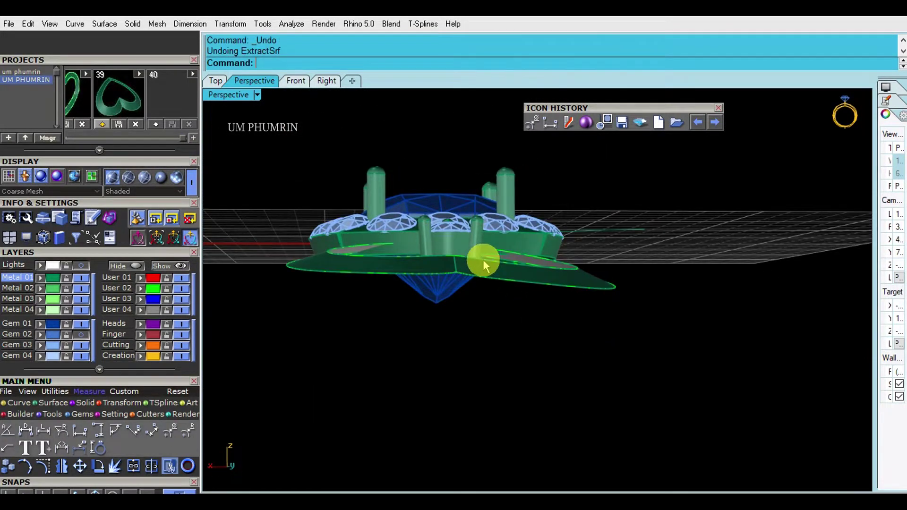
pyautogui.hotkey('ctrl', 'z')
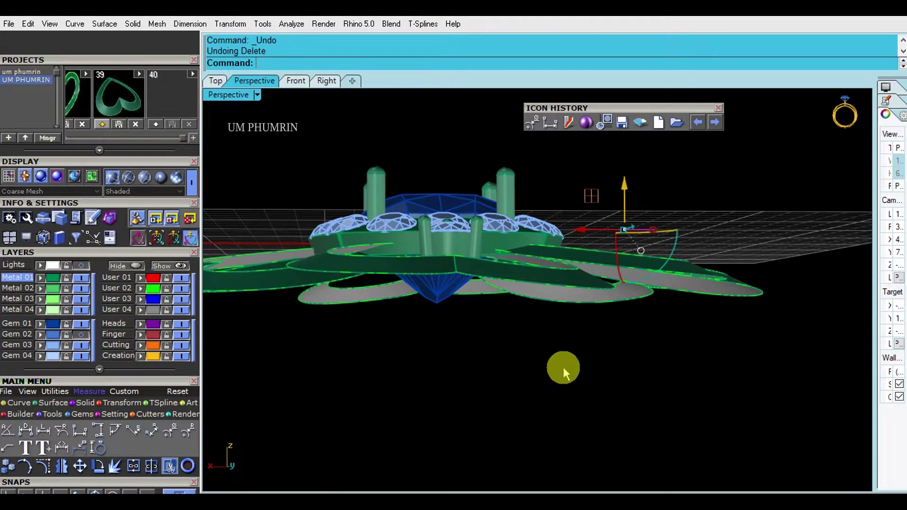
pyautogui.hotkey('ctrl', 'z')
pyautogui.hotkey('ctrl', 'z')
pyautogui.hotkey('ctrl', 'z')
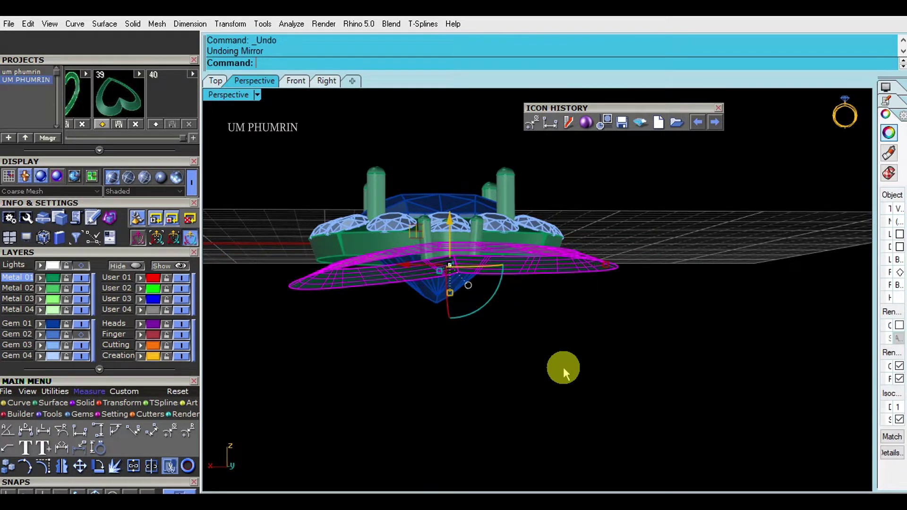
pyautogui.hotkey('ctrl', 'z')
pyautogui.hotkey('ctrl', 'z')
pyautogui.hotkey('ctrl', 'z')
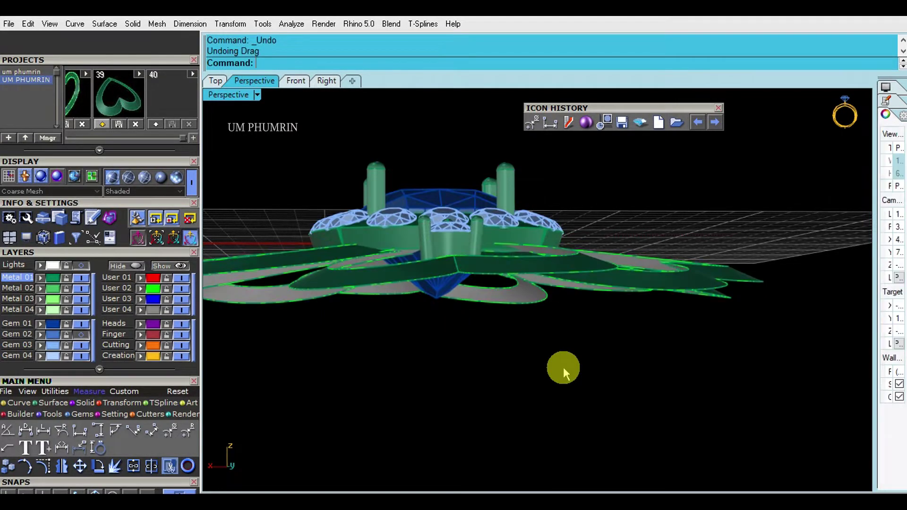
pyautogui.hotkey('ctrl', 'z')
pyautogui.hotkey('ctrl', 'z')
pyautogui.moveTo(563, 367)
pyautogui.mouseDown(button='right')
pyautogui.moveTo(576, 366)
pyautogui.moveTo(505, 391)
pyautogui.moveTo(537, 391)
pyautogui.mouseUp(button='right')
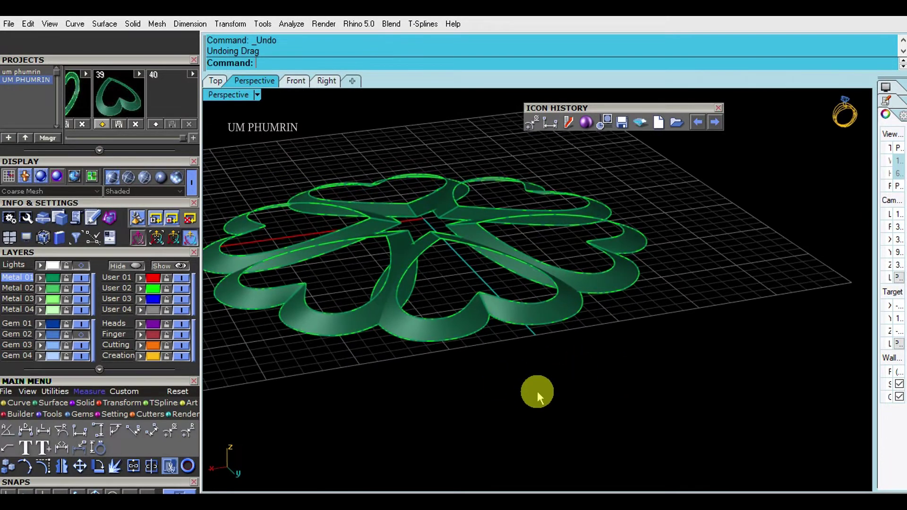
pyautogui.moveTo(487, 364); pyautogui.dragTo(498, 307, button='right')
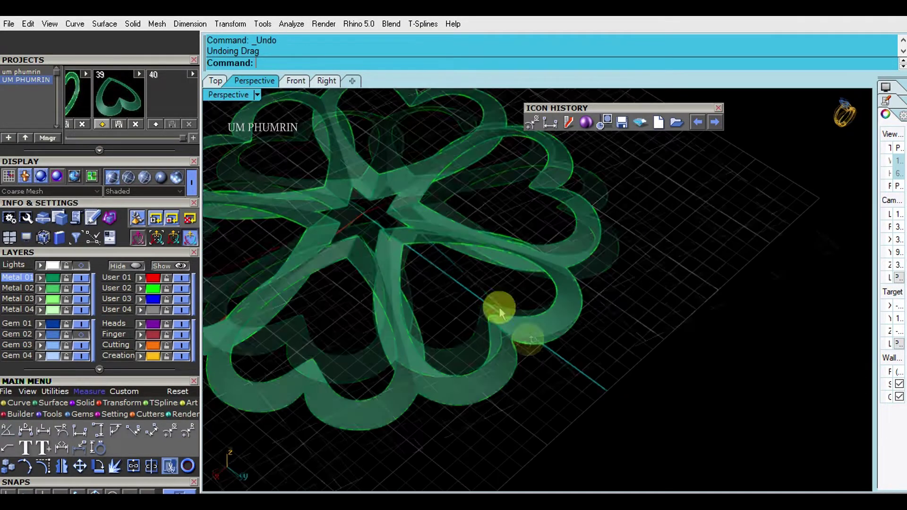
pyautogui.click(216, 81)
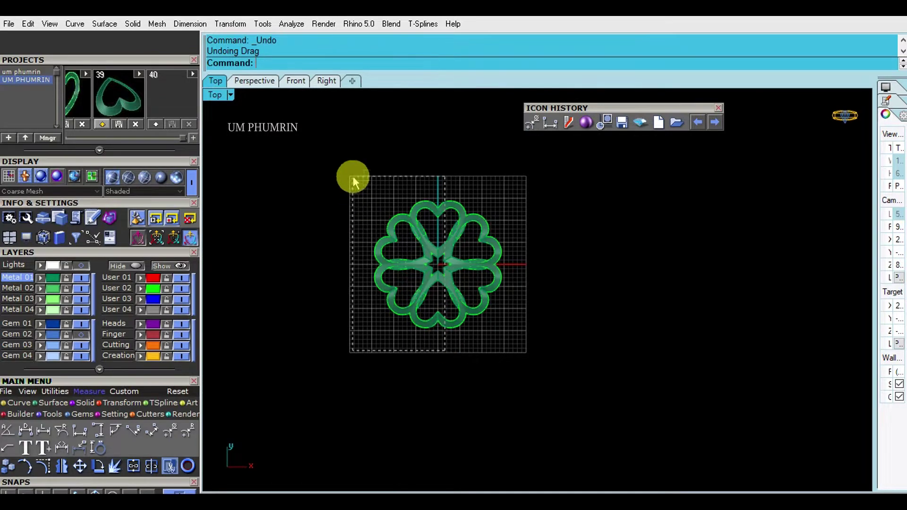
# Step: Delete every heart of the flower except the top one
pyautogui.moveTo(294, 181); pyautogui.dragTo(295, 183)
pyautogui.scroll(3, 440, 201)
pyautogui.keyDown('ctrl'); pyautogui.click(449, 202); pyautogui.keyUp('ctrl')
pyautogui.press('Delete')
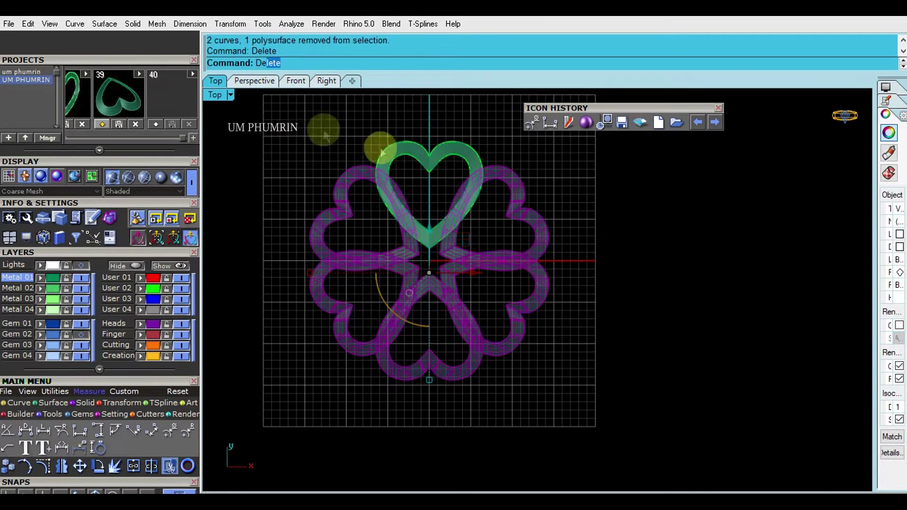
pyautogui.click(259, 84)
pyautogui.moveTo(491, 269)
pyautogui.mouseDown(button='right')
pyautogui.moveTo(561, 269)
pyautogui.moveTo(623, 336)
pyautogui.moveTo(575, 336)
pyautogui.moveTo(457, 228)
pyautogui.mouseUp(button='right')
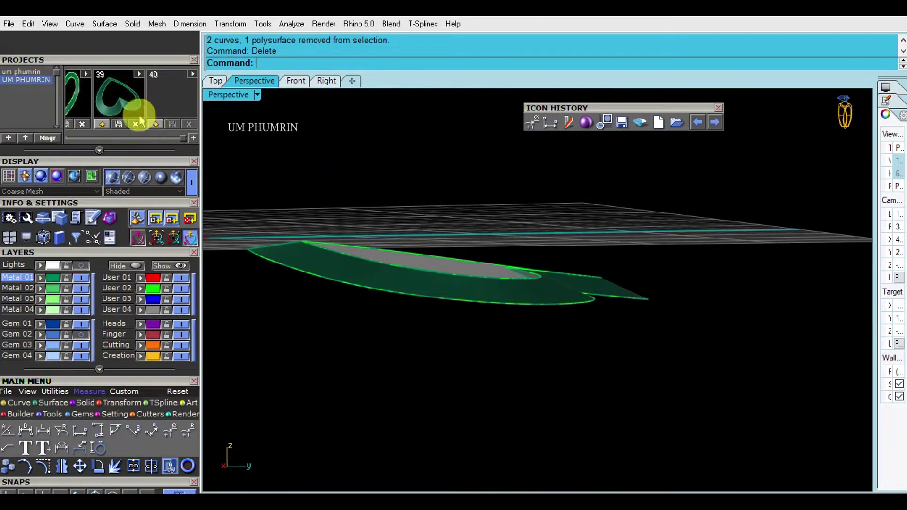
pyautogui.moveTo(591, 256)
pyautogui.mouseDown(button='right')
pyautogui.moveTo(419, 276)
pyautogui.moveTo(506, 255)
pyautogui.moveTo(535, 293)
pyautogui.mouseUp(button='right')
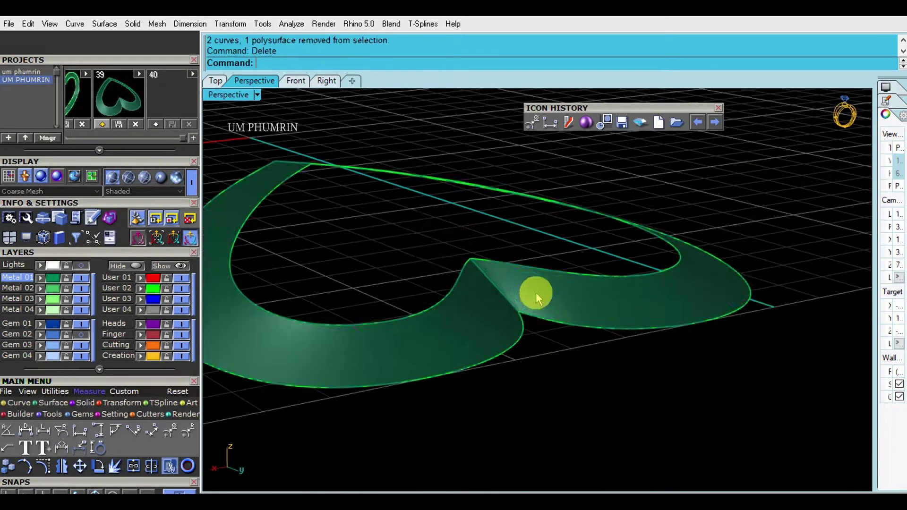
pyautogui.click(535, 293)
pyautogui.press('Escape')
# Step: Select the single heart and its curves and save them as project version 40
pyautogui.moveTo(444, 251)
pyautogui.mouseDown(button='right')
pyautogui.moveTo(522, 293)
pyautogui.moveTo(505, 306)
pyautogui.mouseUp(button='right')
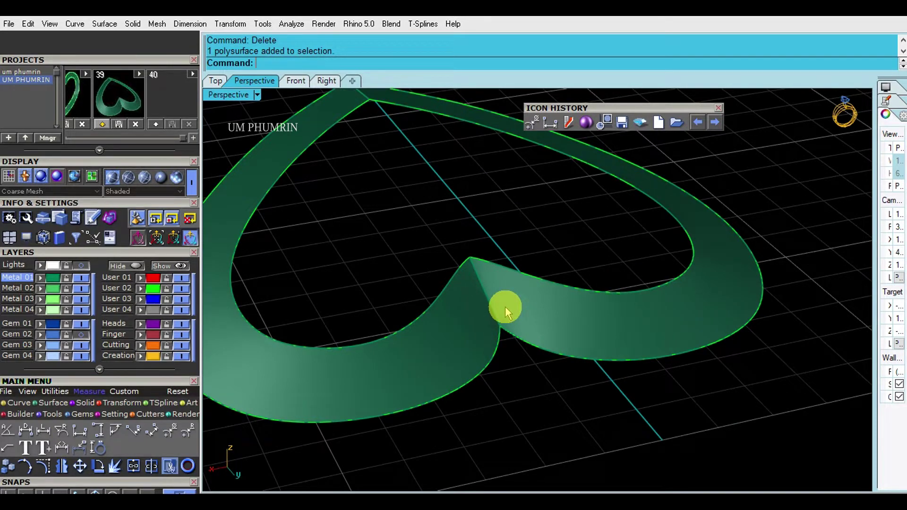
pyautogui.moveTo(505, 306); pyautogui.dragTo(580, 308, button='right')
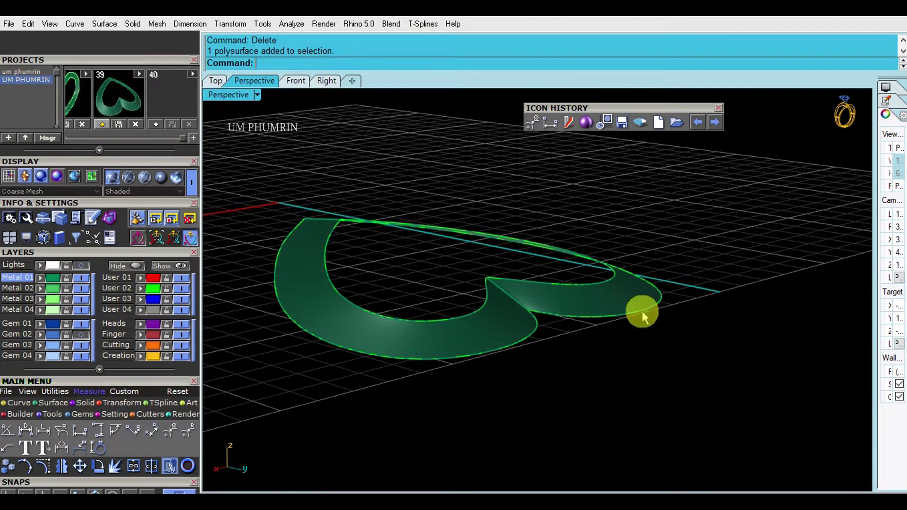
pyautogui.moveTo(702, 320); pyautogui.dragTo(650, 397, button='right')
pyautogui.moveTo(649, 397); pyautogui.dragTo(406, 232)
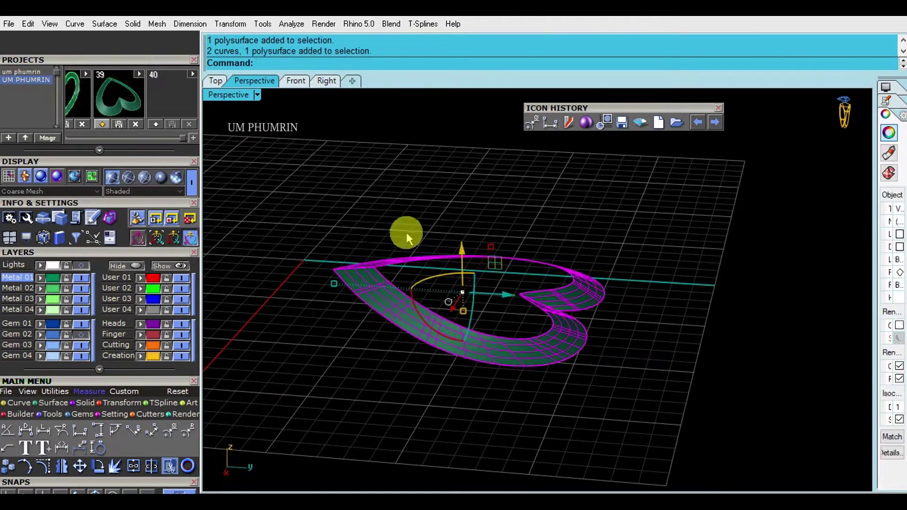
pyautogui.click(154, 125)
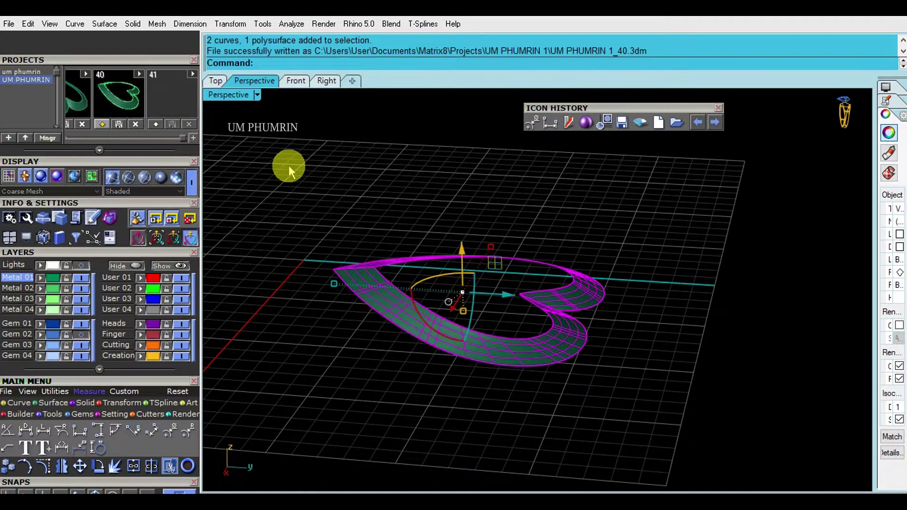
# Step: Delete the saved heart and import the earlier two-part heart from slot 39
pyautogui.moveTo(289, 171); pyautogui.dragTo(416, 254, button='right')
pyautogui.press('Delete')
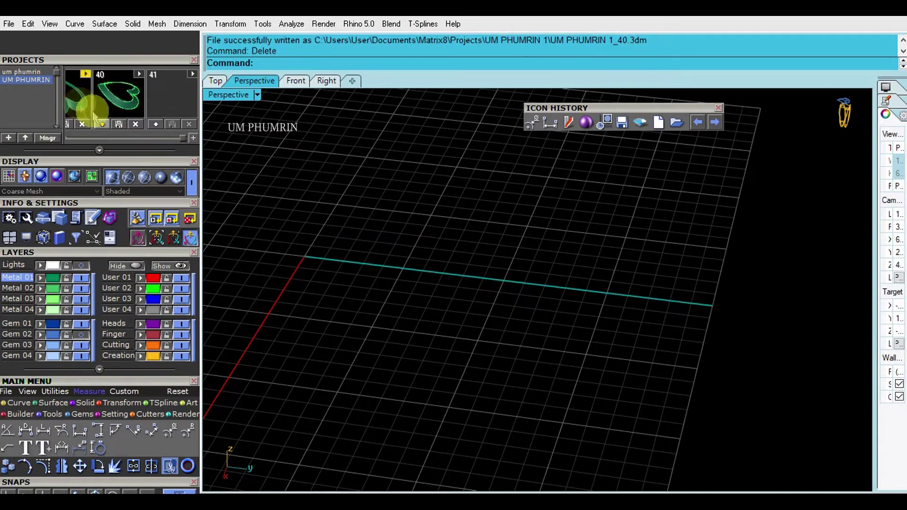
pyautogui.click(101, 123)
pyautogui.moveTo(560, 314); pyautogui.dragTo(441, 239, button='right')
pyautogui.click(512, 293)
pyautogui.moveTo(512, 293); pyautogui.dragTo(510, 333, button='right')
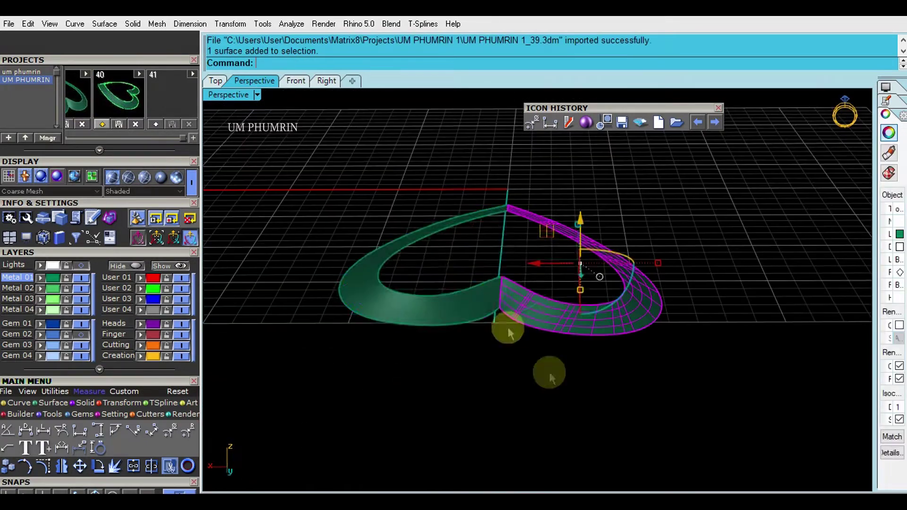
# Step: Join the two heart halves into one piece
pyautogui.hotkey('ctrl', 'a')
pyautogui.hotkey('ctrl', 'j')
pyautogui.press('Escape')
pyautogui.moveTo(556, 277)
pyautogui.mouseDown(button='right')
pyautogui.moveTo(667, 293)
pyautogui.moveTo(567, 293)
pyautogui.moveTo(643, 274)
pyautogui.mouseUp(button='right')
pyautogui.scroll(3, 522, 302)
# Step: Trial-thicken the heart with OffsetSrf at 0.4, then undo it
pyautogui.click(532, 306)
pyautogui.scroll(-2, 532, 307)
pyautogui.write('O')
pyautogui.press('Return')
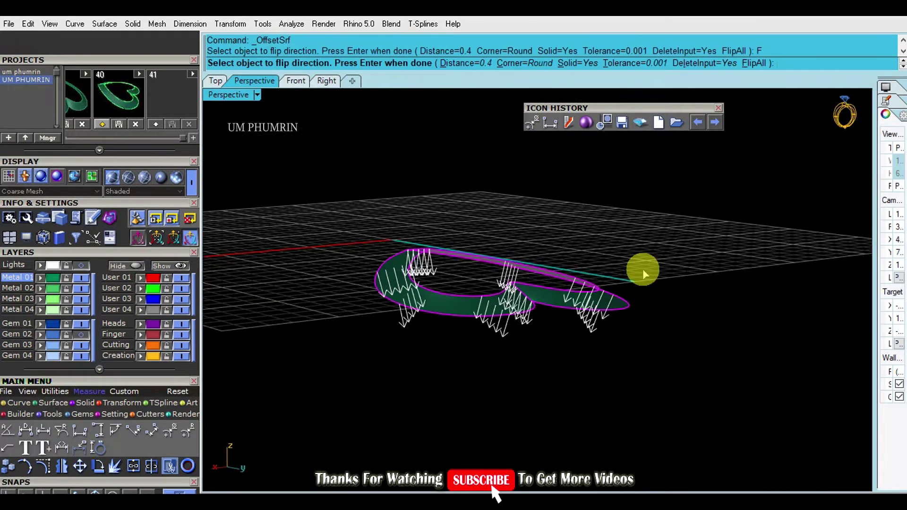
pyautogui.press('Return')
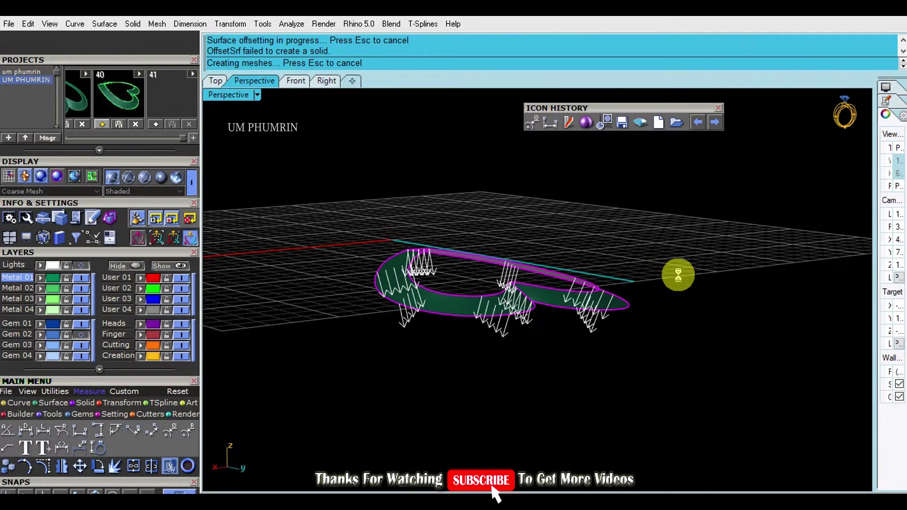
pyautogui.moveTo(538, 318)
pyautogui.mouseDown(button='right')
pyautogui.moveTo(670, 263)
pyautogui.moveTo(639, 208)
pyautogui.mouseUp(button='right')
pyautogui.scroll(3, 620, 348)
pyautogui.moveTo(620, 348)
pyautogui.mouseDown(button='right')
pyautogui.moveTo(597, 318)
pyautogui.moveTo(635, 238)
pyautogui.mouseUp(button='right')
pyautogui.moveTo(582, 313)
pyautogui.mouseDown(button='right')
pyautogui.moveTo(573, 313)
pyautogui.moveTo(590, 247)
pyautogui.moveTo(529, 320)
pyautogui.moveTo(562, 323)
pyautogui.moveTo(519, 317)
pyautogui.mouseUp(button='right')
pyautogui.hotkey('ctrl', 'z')
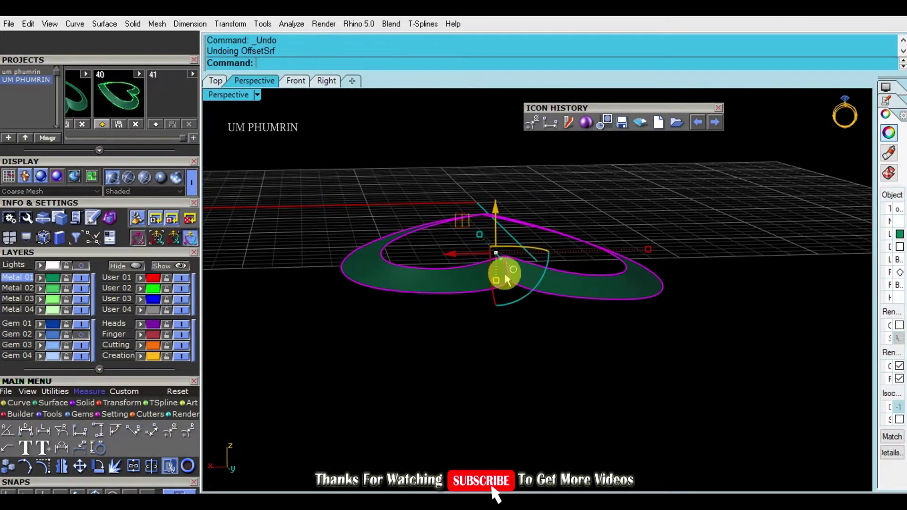
# Step: Set gumball alignment to Object and check the heart in Right view
pyautogui.click(513, 269)
pyautogui.click(566, 177)
pyautogui.moveTo(542, 277)
pyautogui.mouseDown(button='right')
pyautogui.moveTo(560, 233)
pyautogui.moveTo(651, 226)
pyautogui.moveTo(484, 274)
pyautogui.moveTo(678, 243)
pyautogui.moveTo(543, 216)
pyautogui.moveTo(508, 220)
pyautogui.mouseUp(button='right')
pyautogui.click(650, 226)
pyautogui.click(325, 81)
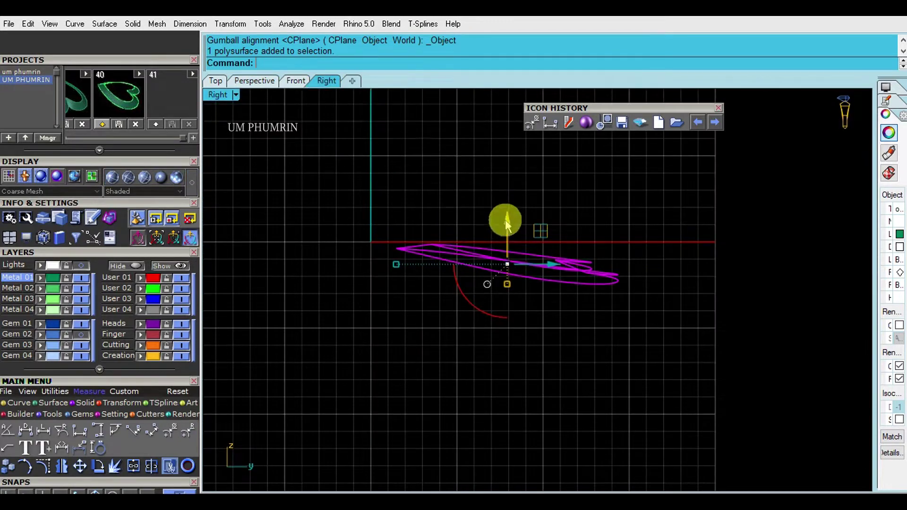
# Step: Try thickening the right half of the heart, then undo the thickening
pyautogui.click(294, 86)
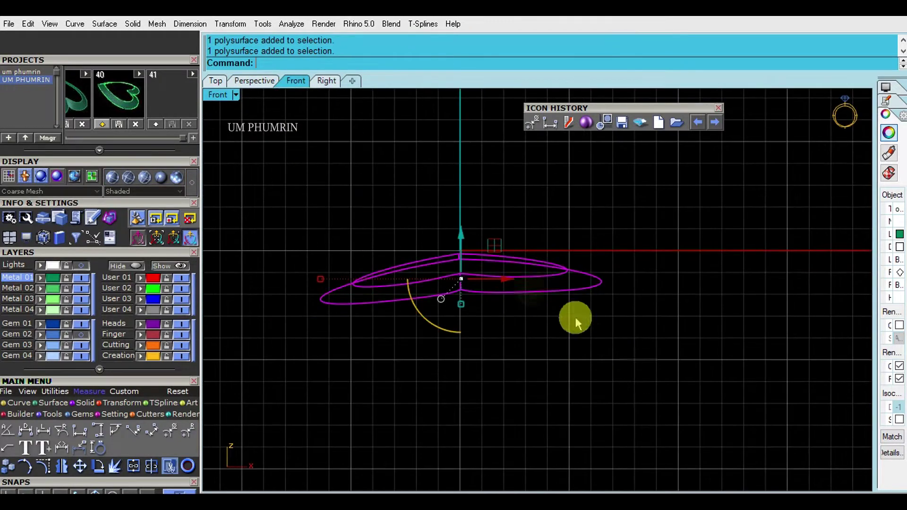
pyautogui.click(252, 84)
pyautogui.moveTo(632, 337)
pyautogui.mouseDown(button='right')
pyautogui.moveTo(628, 313)
pyautogui.moveTo(518, 284)
pyautogui.moveTo(562, 290)
pyautogui.mouseUp(button='right')
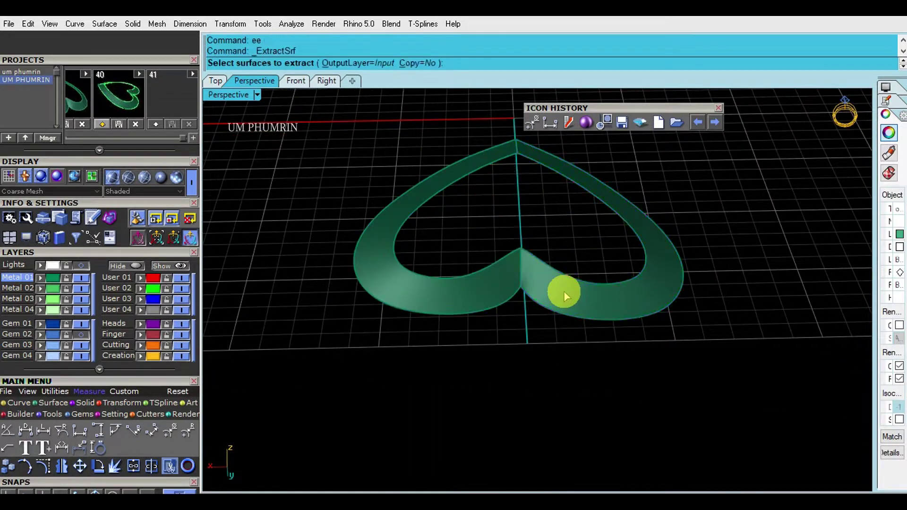
pyautogui.click(527, 302)
pyautogui.press('Return')
pyautogui.press('Return')
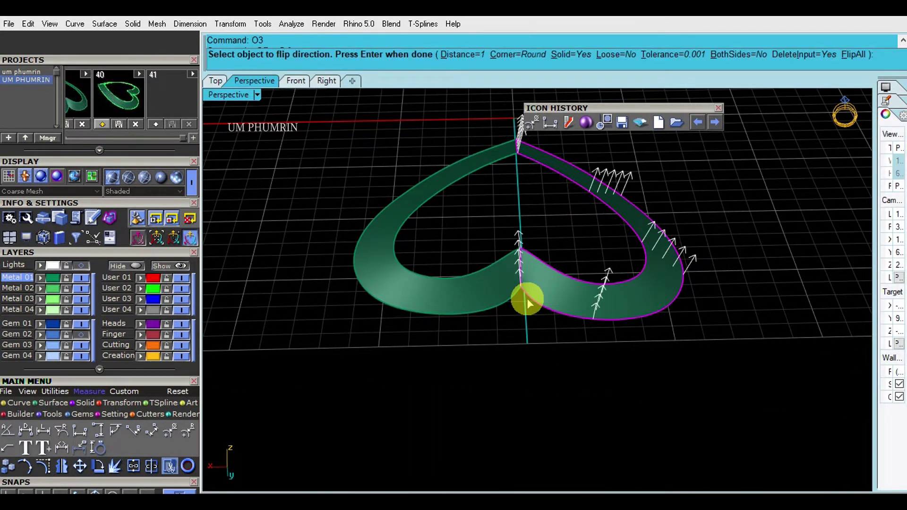
pyautogui.press('Return')
pyautogui.moveTo(618, 385); pyautogui.dragTo(617, 255, button='right')
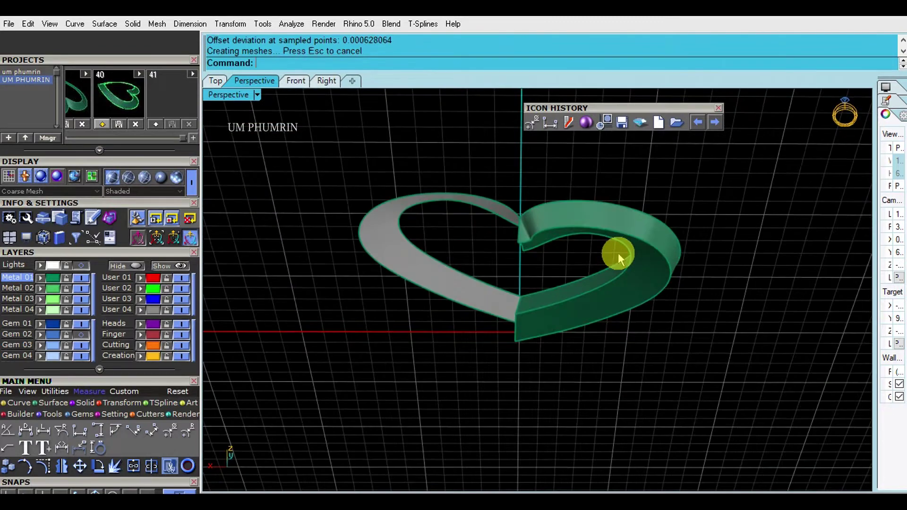
pyautogui.hotkey('ctrl', 'z')
# Step: Select both heart surfaces and join them into one
pyautogui.moveTo(593, 340)
pyautogui.mouseDown(button='right')
pyautogui.moveTo(532, 297)
pyautogui.moveTo(508, 324)
pyautogui.mouseUp(button='right')
pyautogui.scroll(5, 520, 272)
pyautogui.scroll(-5, 520, 273)
pyautogui.click(518, 336)
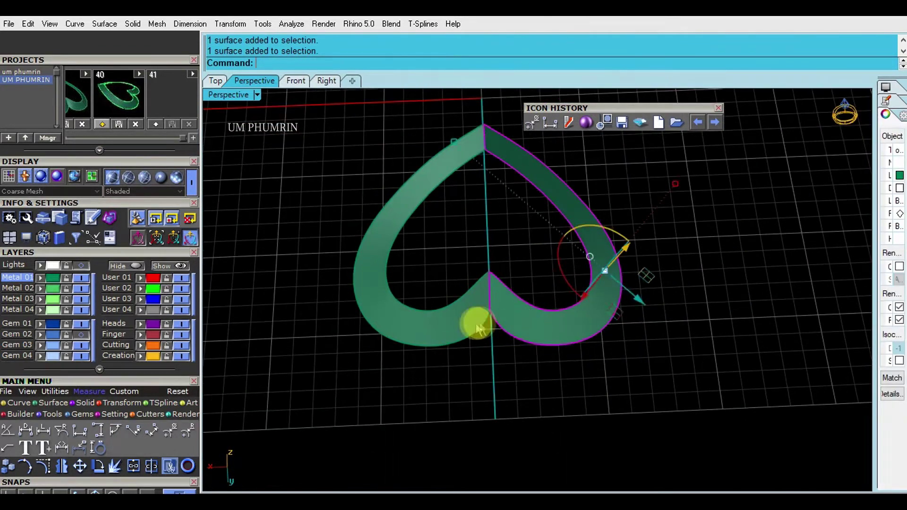
pyautogui.moveTo(526, 340); pyautogui.dragTo(515, 225, button='right')
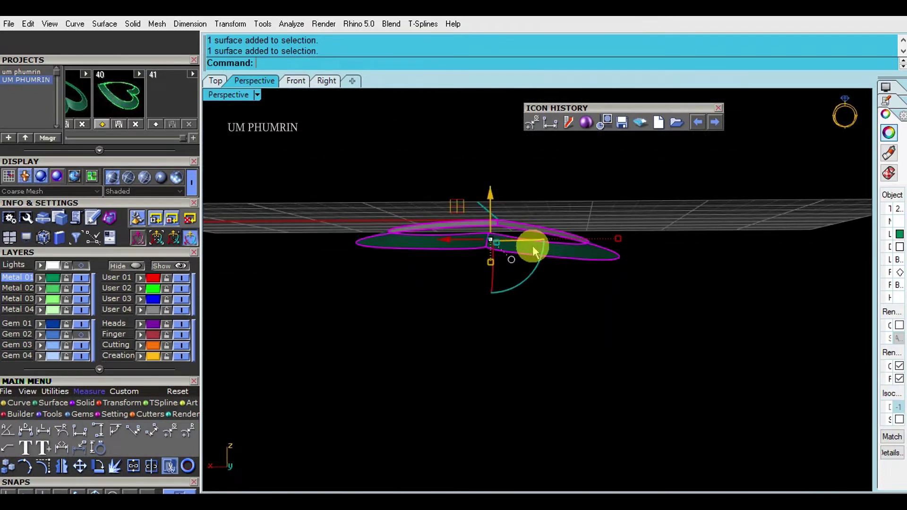
pyautogui.moveTo(622, 319)
pyautogui.mouseDown(button='right')
pyautogui.moveTo(548, 311)
pyautogui.moveTo(497, 281)
pyautogui.moveTo(561, 324)
pyautogui.moveTo(575, 285)
pyautogui.moveTo(708, 269)
pyautogui.moveTo(587, 269)
pyautogui.moveTo(530, 243)
pyautogui.moveTo(515, 252)
pyautogui.moveTo(543, 299)
pyautogui.moveTo(522, 308)
pyautogui.moveTo(535, 290)
pyautogui.moveTo(533, 257)
pyautogui.moveTo(585, 324)
pyautogui.moveTo(480, 293)
pyautogui.moveTo(502, 286)
pyautogui.moveTo(529, 243)
pyautogui.mouseUp(button='right')
pyautogui.hotkey('ctrl', 'j')
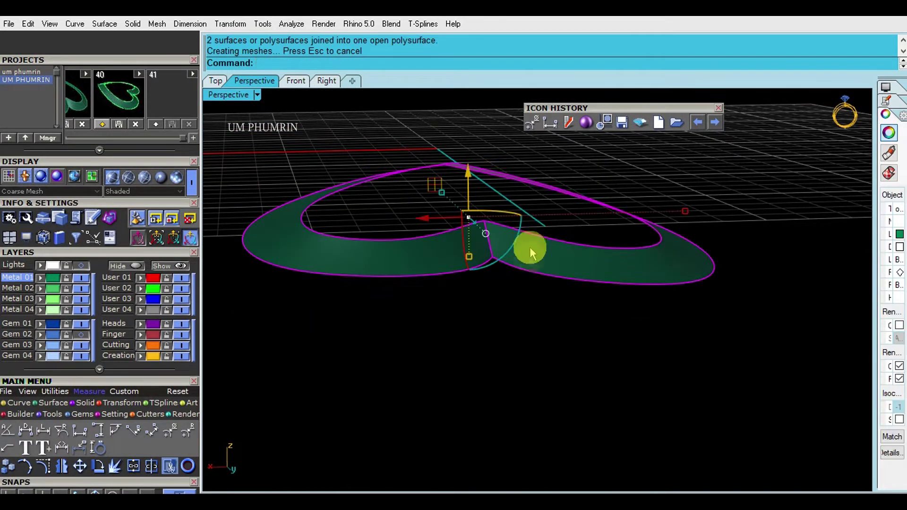
# Step: Duplicate the heart band's inner and outer border curves with DupBorder
pyautogui.write('dup')
pyautogui.press('Return')
pyautogui.moveTo(529, 263)
pyautogui.mouseDown(button='right')
pyautogui.moveTo(571, 239)
pyautogui.moveTo(546, 269)
pyautogui.mouseUp(button='right')
pyautogui.moveTo(536, 334)
pyautogui.mouseDown(button='right')
pyautogui.moveTo(533, 269)
pyautogui.moveTo(512, 255)
pyautogui.mouseUp(button='right')
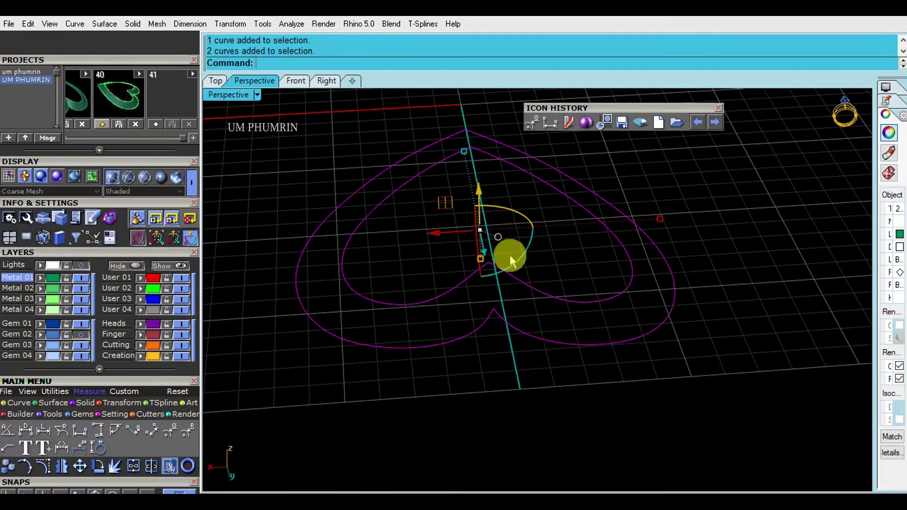
# Step: Draw a rail line across the heart between the two edge curves
pyautogui.write('l')
pyautogui.press('Return')
pyautogui.moveTo(147, 253); pyautogui.dragTo(143, 98)
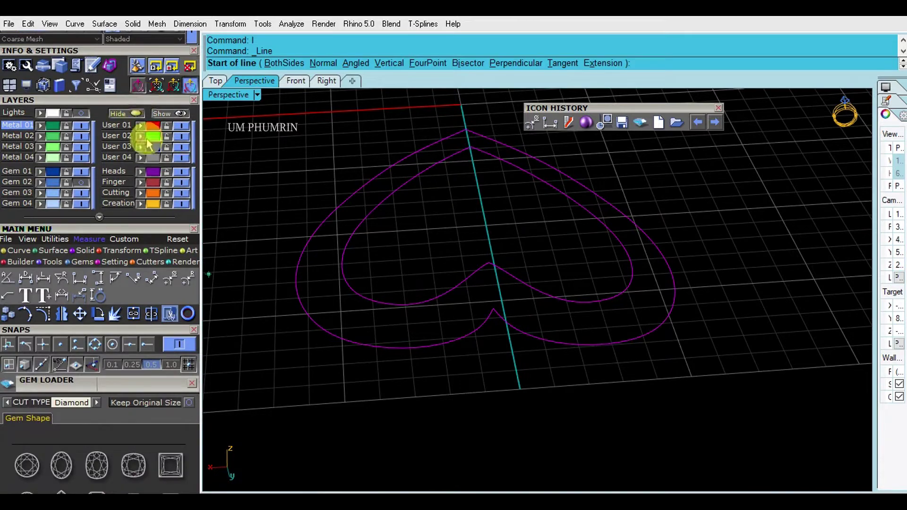
pyautogui.click(488, 262)
pyautogui.click(489, 308)
# Step: Build a Sweep2 surface between the two heart curves
pyautogui.write('sweep2')
pyautogui.press('Return')
pyautogui.press('Return')
pyautogui.moveTo(477, 293); pyautogui.dragTo(601, 306, button='right')
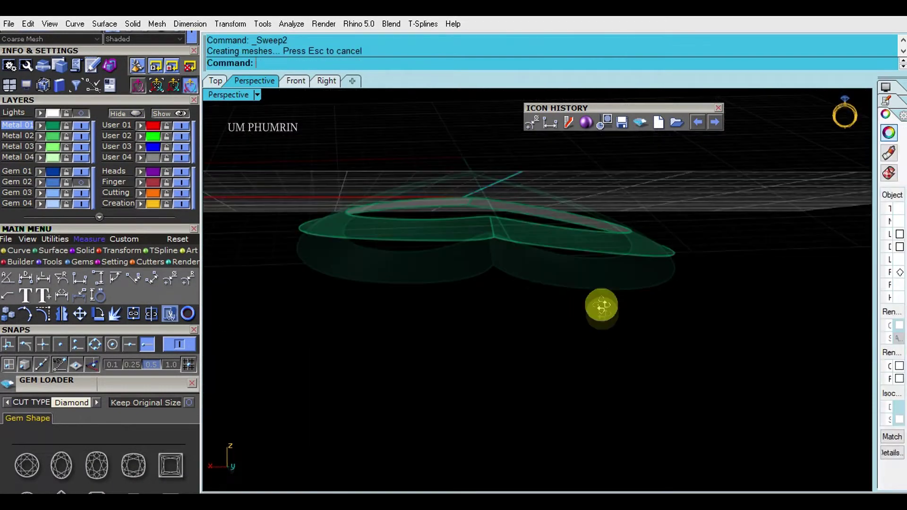
pyautogui.click(527, 219)
pyautogui.moveTo(527, 220); pyautogui.dragTo(548, 253, button='right')
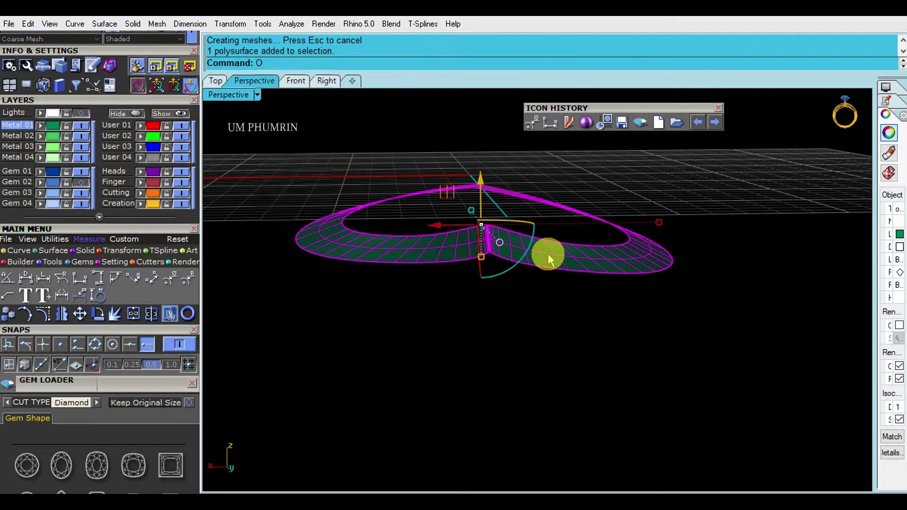
# Step: Trial-thicken the swept heart downward with a flipped offset, then undo it
pyautogui.press('Return')
pyautogui.write('FlipAll ): F')
pyautogui.press('Return')
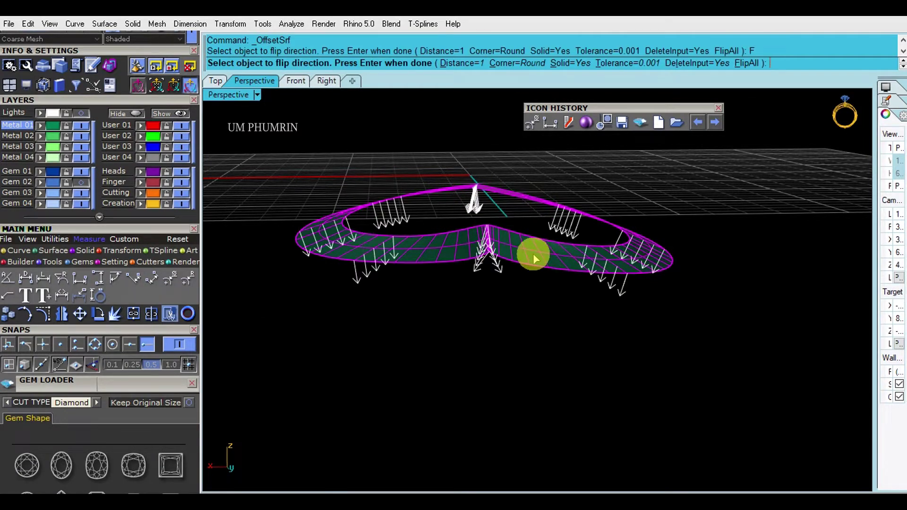
pyautogui.press('Return')
pyautogui.moveTo(644, 324)
pyautogui.mouseDown(button='right')
pyautogui.moveTo(613, 180)
pyautogui.moveTo(624, 397)
pyautogui.moveTo(633, 348)
pyautogui.mouseUp(button='right')
pyautogui.hotkey('ctrl', 'z')
# Step: Thicken the heart surface again with FlipAll into a solid band
pyautogui.write('O')
pyautogui.press('Return')
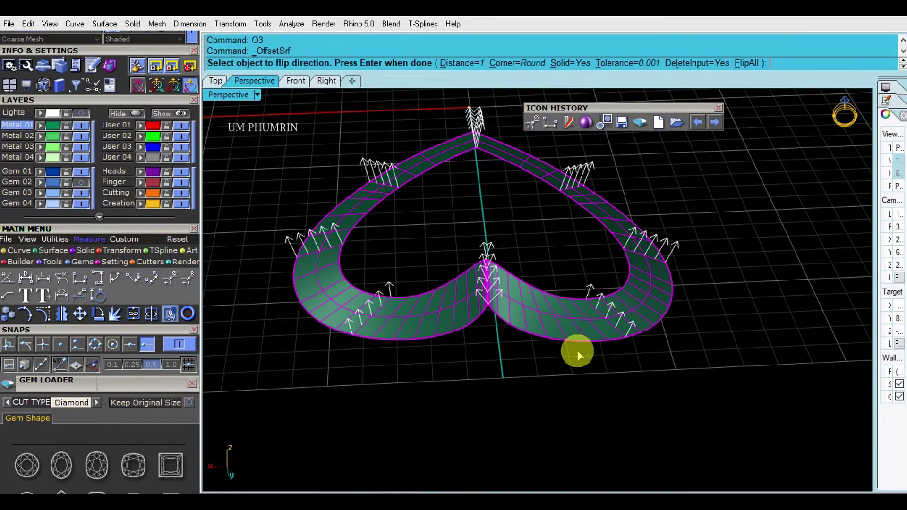
pyautogui.write('F')
pyautogui.press('Return')
pyautogui.moveTo(579, 350)
pyautogui.mouseDown(button='right')
pyautogui.moveTo(589, 384)
pyautogui.moveTo(625, 272)
pyautogui.moveTo(752, 274)
pyautogui.moveTo(732, 334)
pyautogui.moveTo(693, 259)
pyautogui.moveTo(517, 241)
pyautogui.moveTo(532, 257)
pyautogui.moveTo(435, 260)
pyautogui.moveTo(409, 239)
pyautogui.mouseUp(button='right')
pyautogui.press('Return')
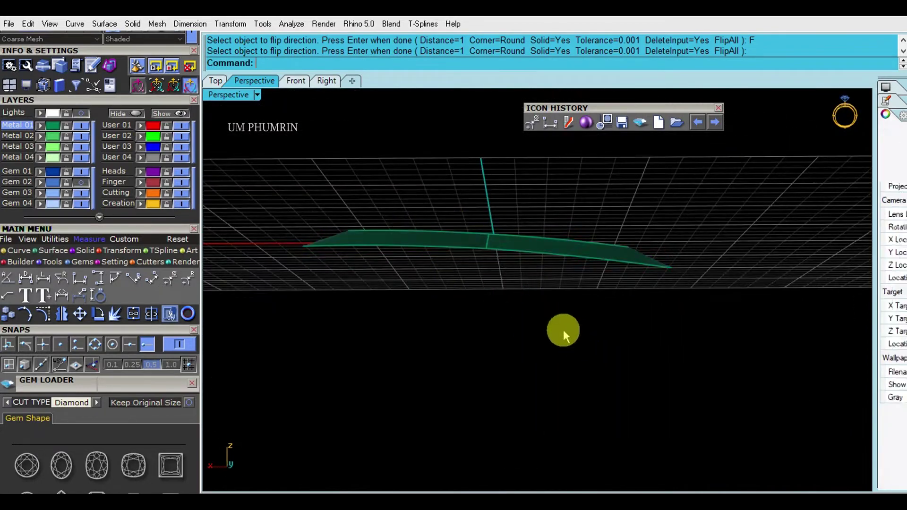
# Step: Delete the extra heart and hide everything except the heart band
pyautogui.moveTo(563, 329)
pyautogui.mouseDown(button='right')
pyautogui.moveTo(568, 296)
pyautogui.moveTo(568, 352)
pyautogui.mouseUp(button='right')
pyautogui.moveTo(568, 353); pyautogui.dragTo(441, 180)
pyautogui.press('Delete')
pyautogui.click(178, 113)
pyautogui.click(521, 262)
pyautogui.moveTo(521, 262)
pyautogui.mouseDown(button='right')
pyautogui.moveTo(552, 298)
pyautogui.moveTo(460, 259)
pyautogui.moveTo(516, 314)
pyautogui.moveTo(495, 298)
pyautogui.mouseUp(button='right')
pyautogui.hotkey('ctrl', 'i')
pyautogui.hotkey('ctrl', 'h')
# Step: Start another line on the heart band, then end the command
pyautogui.write('l')
pyautogui.press('Return')
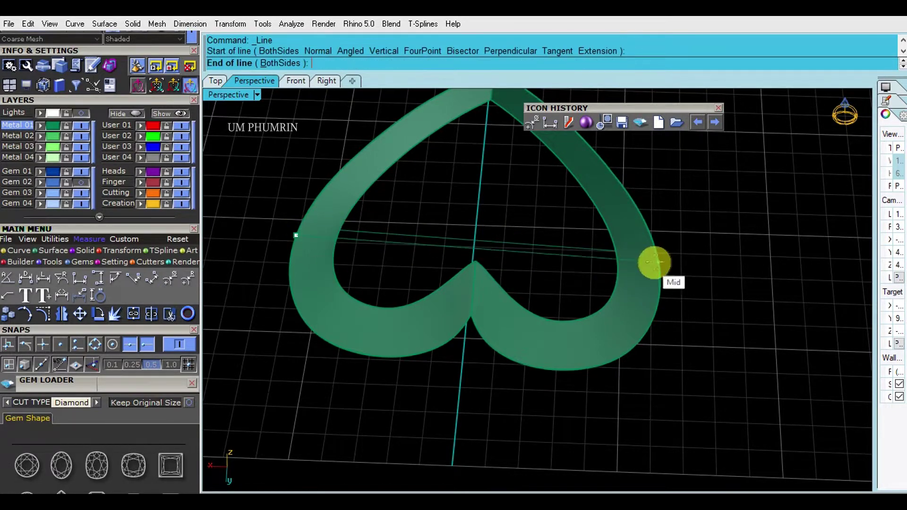
pyautogui.press('Escape')
pyautogui.moveTo(744, 322)
pyautogui.mouseDown(button='right')
pyautogui.moveTo(591, 266)
pyautogui.moveTo(631, 300)
pyautogui.moveTo(551, 370)
pyautogui.moveTo(482, 344)
pyautogui.mouseUp(button='right')
# Step: Draw a reference line across the heart band and align the gumball to it
pyautogui.write('l')
pyautogui.press('Return')
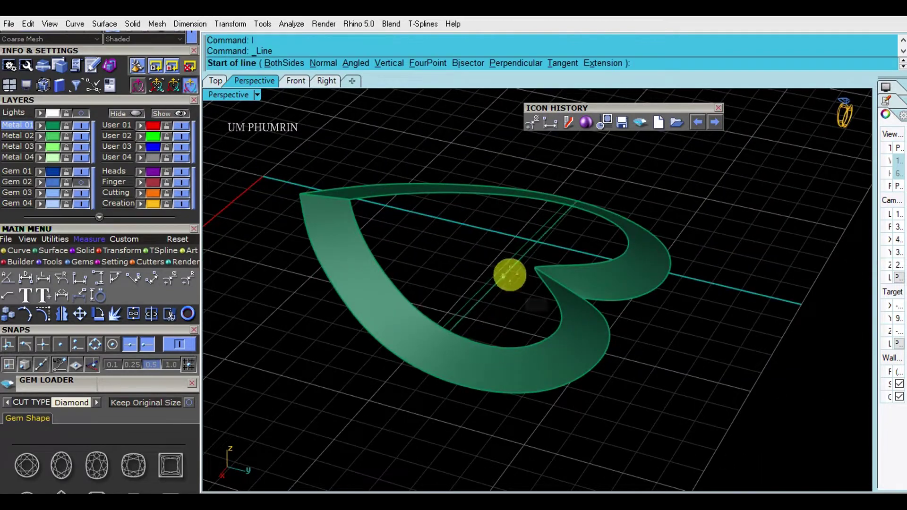
pyautogui.click(486, 257)
pyautogui.scroll(2, 496, 257)
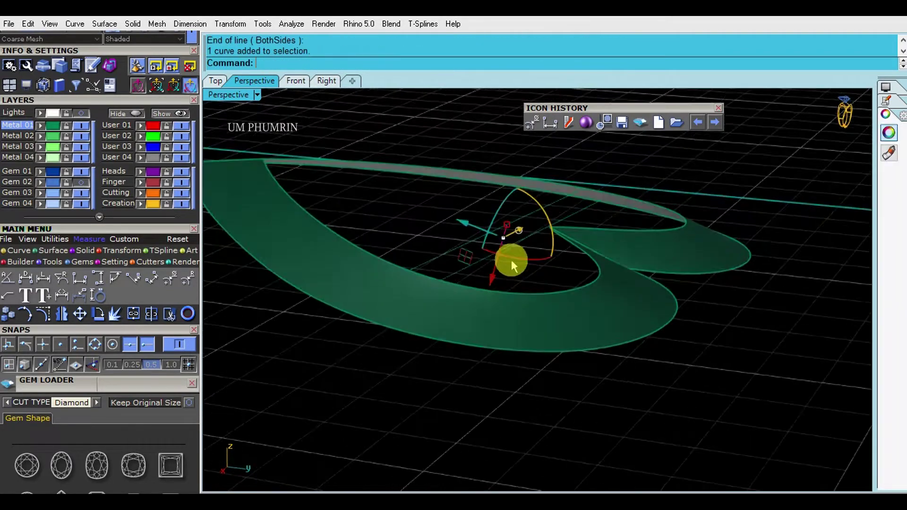
pyautogui.scroll(2, 504, 212)
pyautogui.scroll(2, 479, 239)
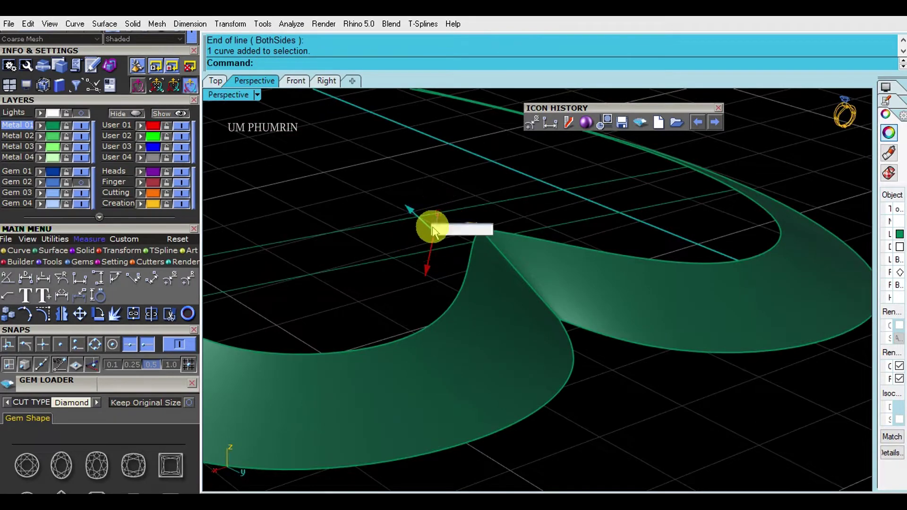
pyautogui.moveTo(422, 257)
pyautogui.mouseDown(button='right')
pyautogui.moveTo(457, 254)
pyautogui.moveTo(527, 306)
pyautogui.mouseUp(button='right')
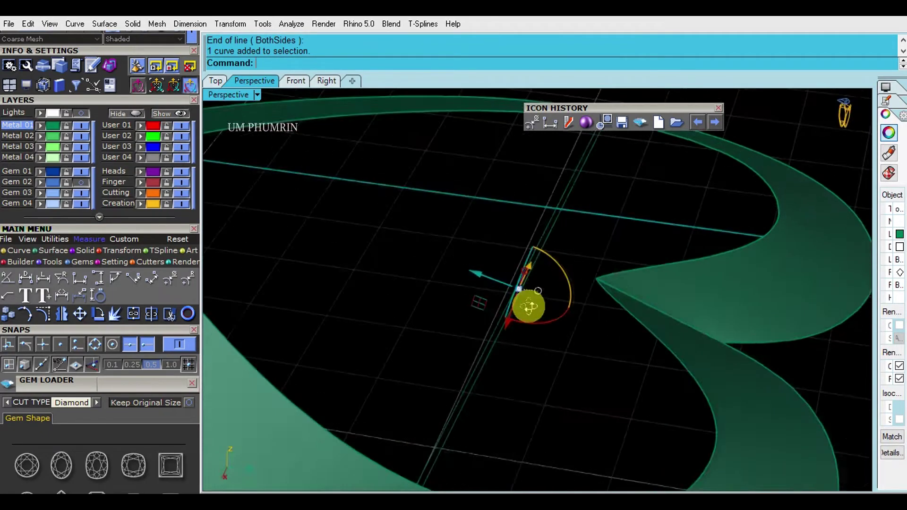
pyautogui.click(542, 297)
pyautogui.click(577, 203)
pyautogui.moveTo(576, 202); pyautogui.dragTo(449, 250, button='right')
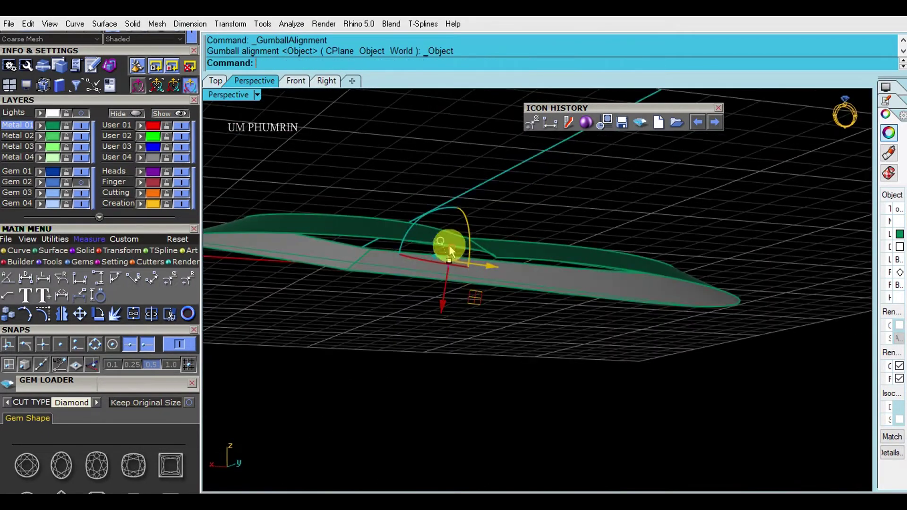
# Step: Check the heart band from a flat Right view and back in Perspective
pyautogui.moveTo(573, 214)
pyautogui.mouseDown(button='right')
pyautogui.moveTo(537, 293)
pyautogui.moveTo(614, 269)
pyautogui.moveTo(565, 279)
pyautogui.mouseUp(button='right')
pyautogui.click(597, 275)
pyautogui.moveTo(565, 314)
pyautogui.mouseDown(button='right')
pyautogui.moveTo(496, 324)
pyautogui.moveTo(395, 314)
pyautogui.moveTo(391, 323)
pyautogui.mouseUp(button='right')
pyautogui.click(289, 96)
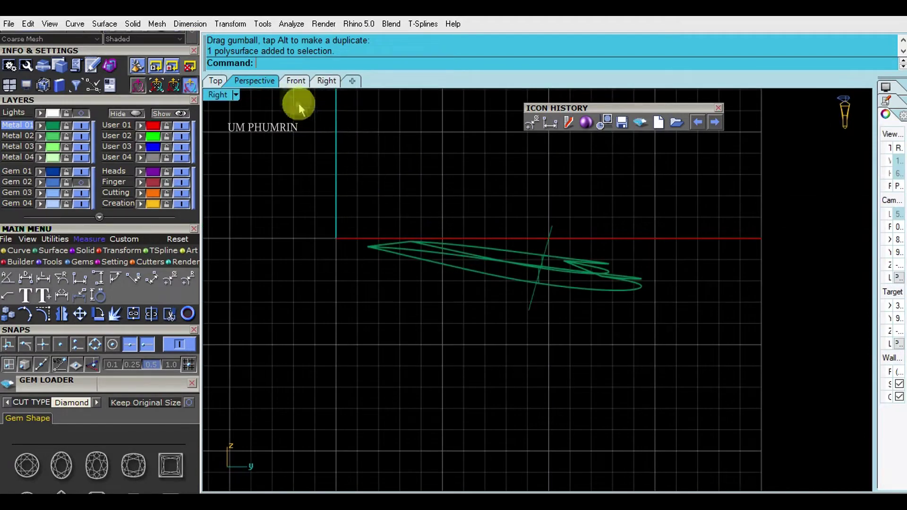
pyautogui.click(326, 81)
pyautogui.click(255, 81)
pyautogui.moveTo(289, 101)
pyautogui.mouseDown(button='right')
pyautogui.moveTo(556, 273)
pyautogui.moveTo(585, 250)
pyautogui.moveTo(576, 250)
pyautogui.moveTo(572, 330)
pyautogui.mouseUp(button='right')
pyautogui.click(583, 253)
pyautogui.press('Escape')
pyautogui.moveTo(593, 289)
pyautogui.mouseDown(button='right')
pyautogui.moveTo(591, 279)
pyautogui.moveTo(585, 292)
pyautogui.moveTo(582, 270)
pyautogui.moveTo(495, 266)
pyautogui.mouseUp(button='right')
# Step: Copy the heart band and paste a duplicate in place
pyautogui.click(495, 265)
pyautogui.scroll(-3, 80, 336)
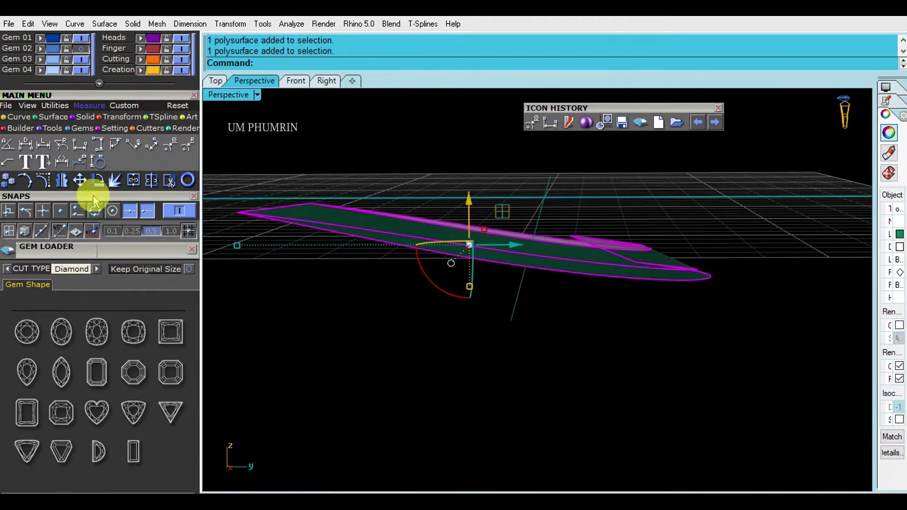
pyautogui.scroll(3, 145, 97)
pyautogui.press('Home')
pyautogui.hotkey('ctrl', 'c')
pyautogui.hotkey('ctrl', 'v')
pyautogui.press('End')
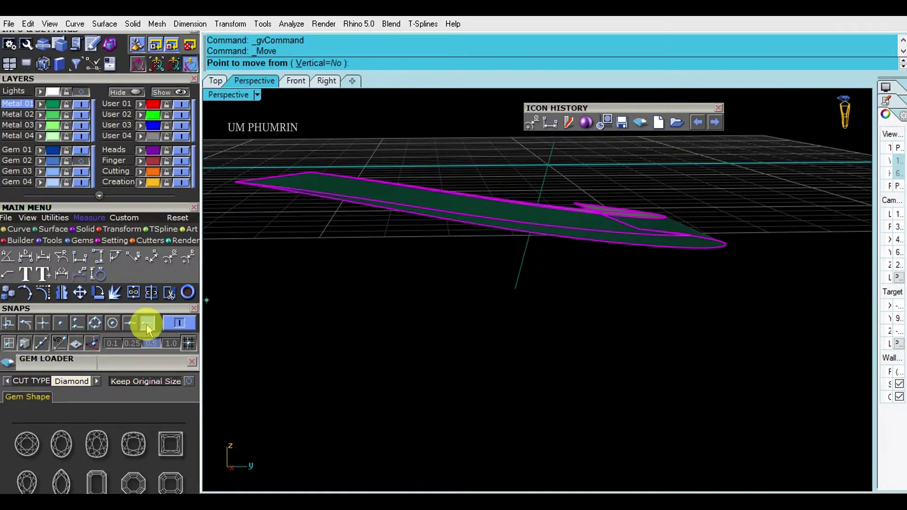
# Step: Move the pasted band copy 1 unit down
pyautogui.click(528, 244)
pyautogui.scroll(2, 526, 255)
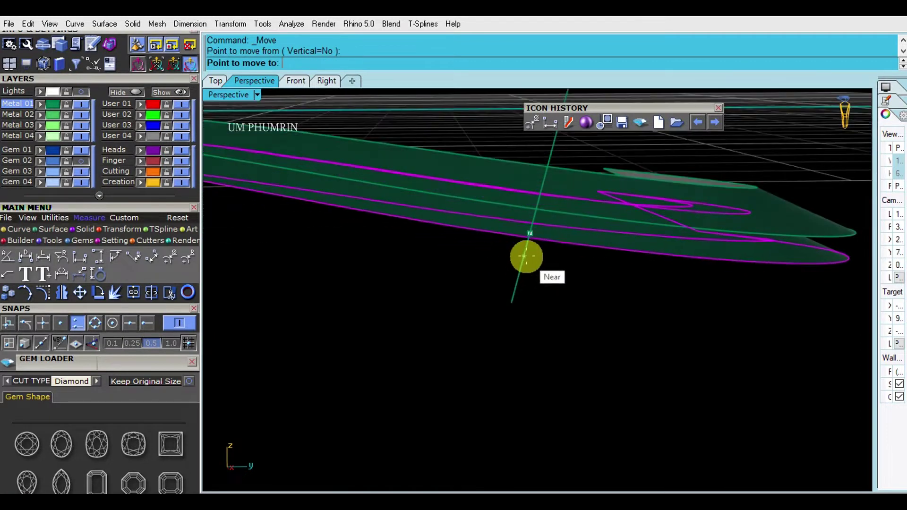
pyautogui.write('1')
pyautogui.press('Return')
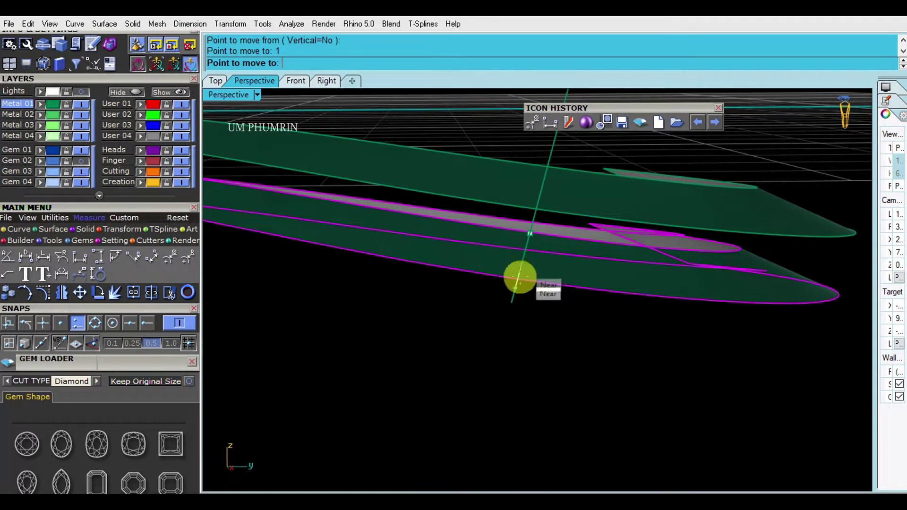
pyautogui.click(520, 277)
pyautogui.scroll(-3, 579, 330)
pyautogui.moveTo(579, 330)
pyautogui.mouseDown(button='right')
pyautogui.moveTo(510, 401)
pyautogui.moveTo(518, 330)
pyautogui.moveTo(351, 163)
pyautogui.mouseUp(button='right')
# Step: Measure the band spacing with DimAligned in Right view, then delete the extra band
pyautogui.click(325, 80)
pyautogui.scroll(3, 376, 253)
pyautogui.write('da')
pyautogui.press('Return')
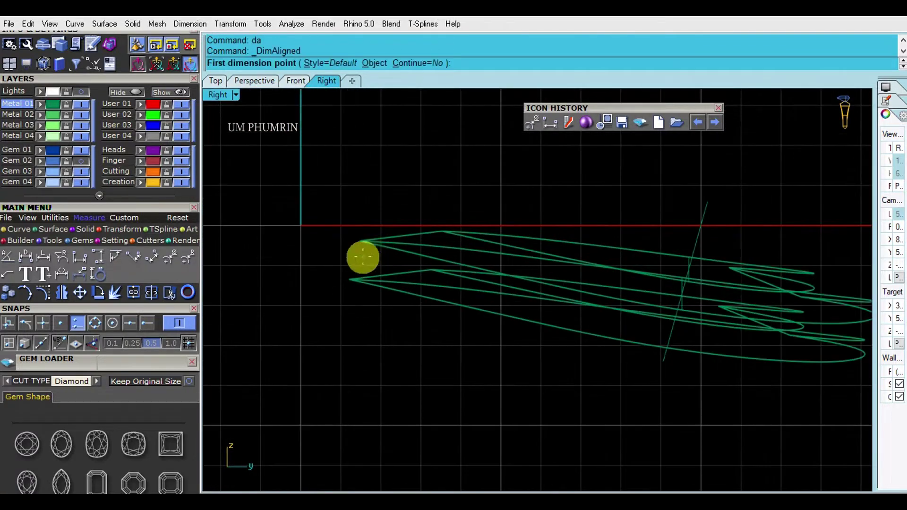
pyautogui.scroll(3, 357, 237)
pyautogui.click(242, 81)
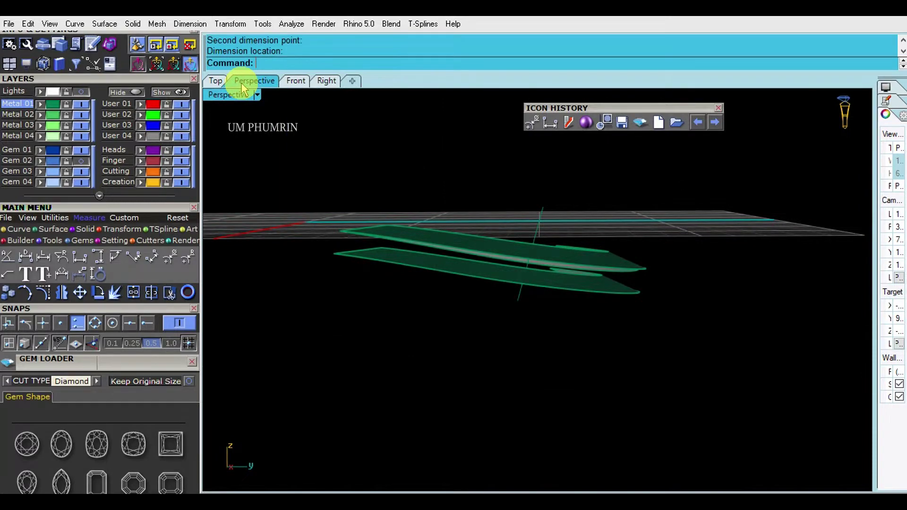
pyautogui.moveTo(529, 255)
pyautogui.mouseDown(button='right')
pyautogui.moveTo(478, 345)
pyautogui.moveTo(463, 324)
pyautogui.moveTo(494, 208)
pyautogui.moveTo(491, 245)
pyautogui.moveTo(519, 256)
pyautogui.moveTo(520, 280)
pyautogui.moveTo(494, 283)
pyautogui.mouseUp(button='right')
pyautogui.click(521, 279)
pyautogui.press('Delete')
# Step: Copy and paste the remaining band, then move the copy 1 unit
pyautogui.click(491, 283)
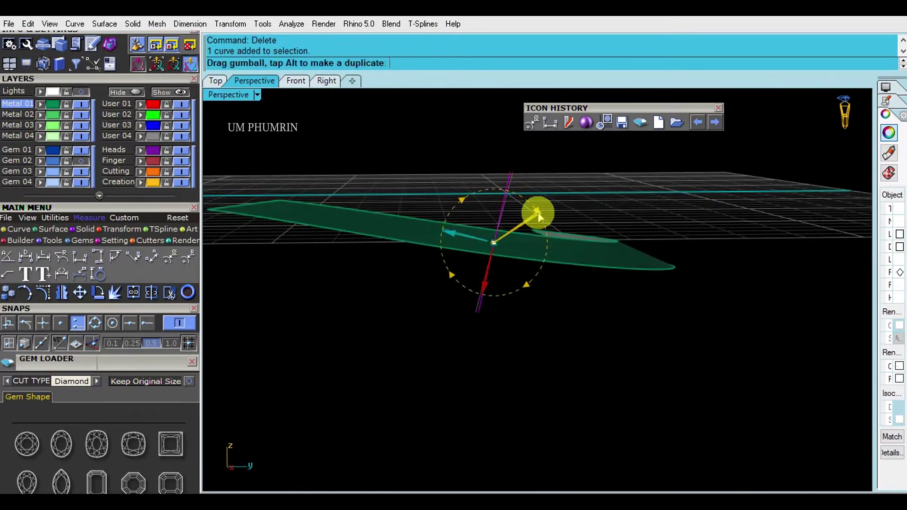
pyautogui.hotkey('ctrl', 'c')
pyautogui.hotkey('ctrl', 'v')
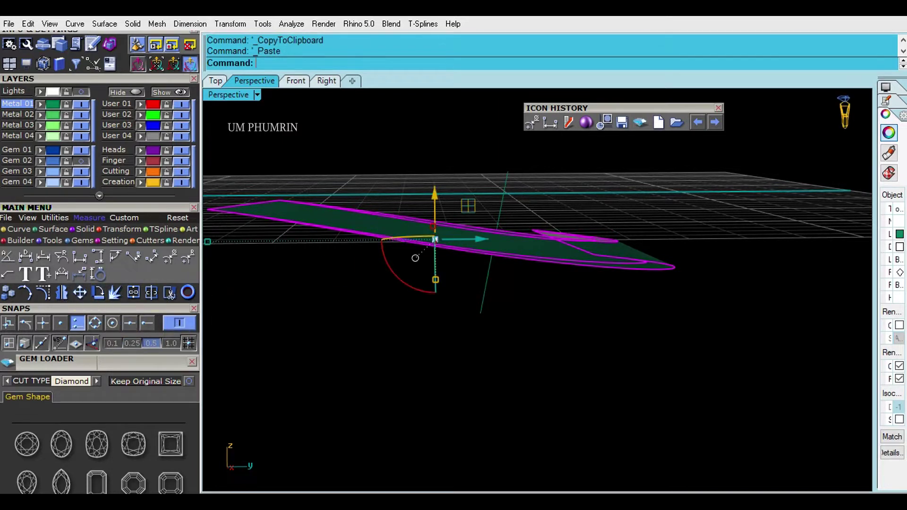
pyautogui.click(489, 264)
pyautogui.click(489, 265)
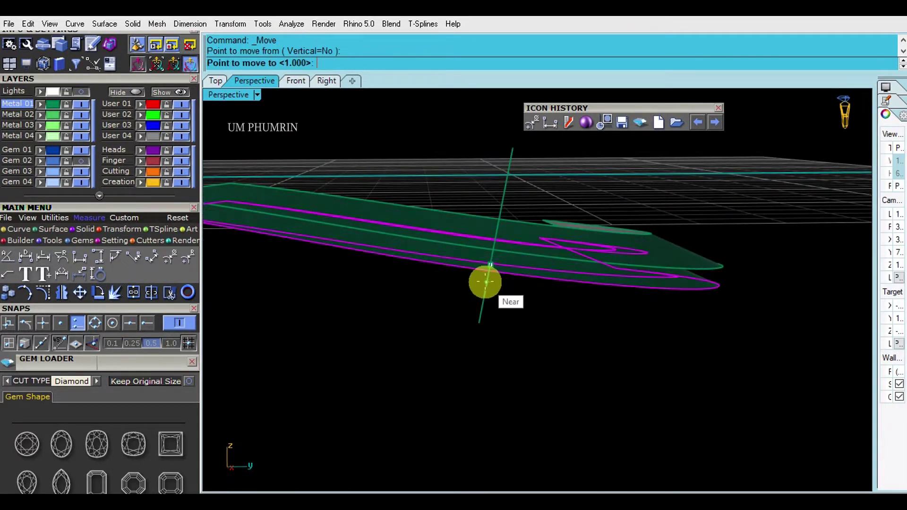
pyautogui.write('1')
pyautogui.press('Return')
pyautogui.click(486, 282)
# Step: Repeat the move with a 0.8 distance and select both heart bands
pyautogui.press('Return')
pyautogui.click(486, 282)
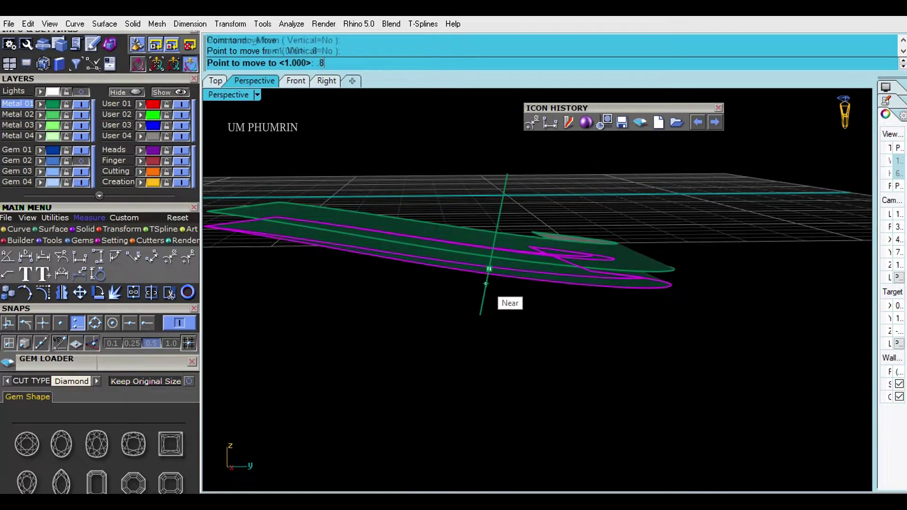
pyautogui.press('Return')
pyautogui.click(482, 289)
pyautogui.moveTo(563, 329)
pyautogui.mouseDown(button='right')
pyautogui.moveTo(507, 340)
pyautogui.moveTo(354, 307)
pyautogui.moveTo(536, 263)
pyautogui.moveTo(540, 307)
pyautogui.mouseUp(button='right')
pyautogui.click(540, 307)
pyautogui.moveTo(585, 338); pyautogui.dragTo(585, 310, button='right')
# Step: Extract the bands' border curves with DupBorder, undo mistakes and delete an unwanted piece
pyautogui.write('dupborder')
pyautogui.press('Return')
pyautogui.click(133, 92)
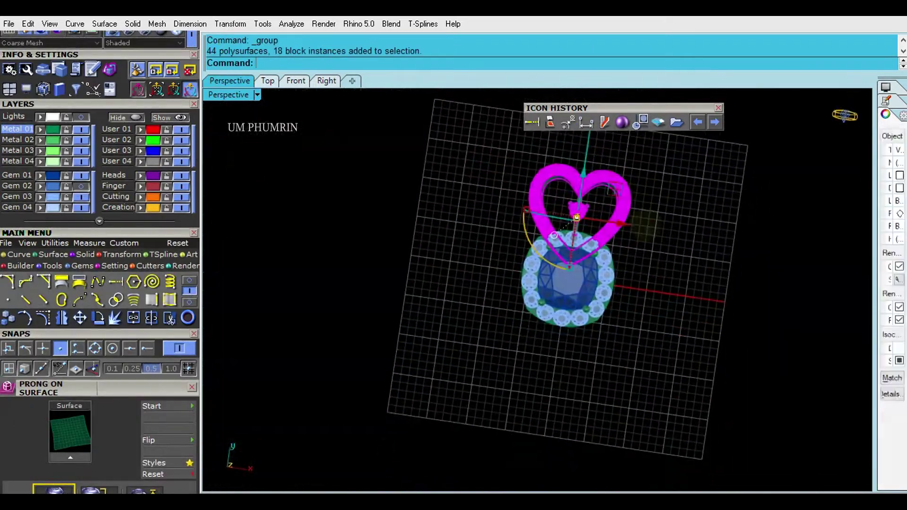
pyautogui.press('Return')
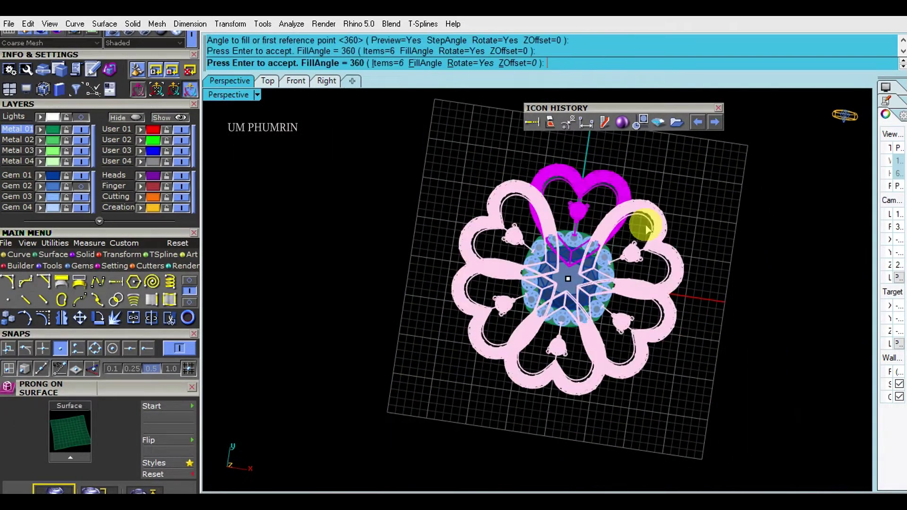
pyautogui.moveTo(663, 270)
pyautogui.mouseDown(button='right')
pyautogui.moveTo(732, 273)
pyautogui.moveTo(581, 227)
pyautogui.mouseUp(button='right')
pyautogui.hotkey('ctrl', 'z')
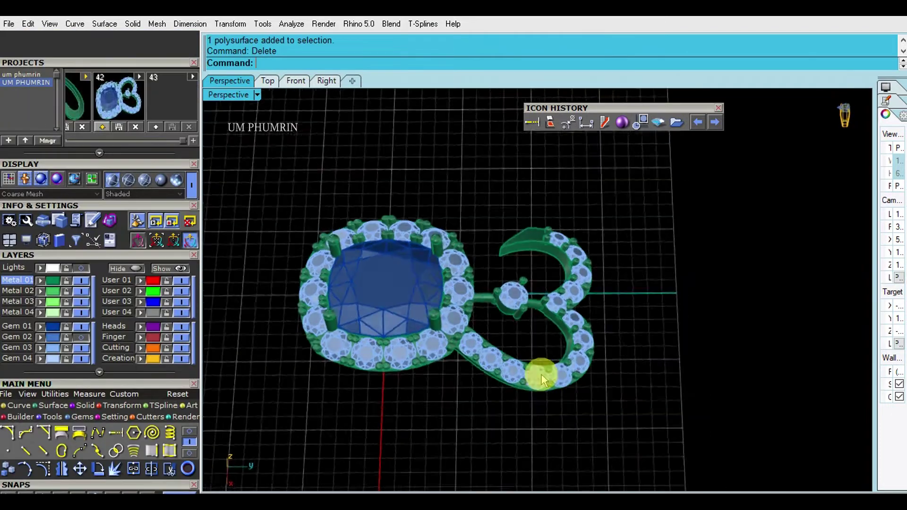
pyautogui.moveTo(542, 375)
pyautogui.mouseDown(button='right')
pyautogui.moveTo(404, 263)
pyautogui.moveTo(591, 227)
pyautogui.moveTo(502, 233)
pyautogui.moveTo(516, 290)
pyautogui.moveTo(517, 222)
pyautogui.moveTo(523, 349)
pyautogui.moveTo(504, 345)
pyautogui.moveTo(506, 368)
pyautogui.moveTo(613, 391)
pyautogui.moveTo(648, 364)
pyautogui.moveTo(606, 333)
pyautogui.moveTo(561, 326)
pyautogui.moveTo(592, 341)
pyautogui.mouseUp(button='right')
pyautogui.hotkey('ctrl', 'z')
pyautogui.click(480, 358)
pyautogui.write('Delete')
pyautogui.press('Return')
# Step: Group the heart loop parts and polar-array them 6 times about 0 over 360°
pyautogui.hotkey('ctrl', 'a')
pyautogui.write('A')
pyautogui.press('Return')
pyautogui.write('0')
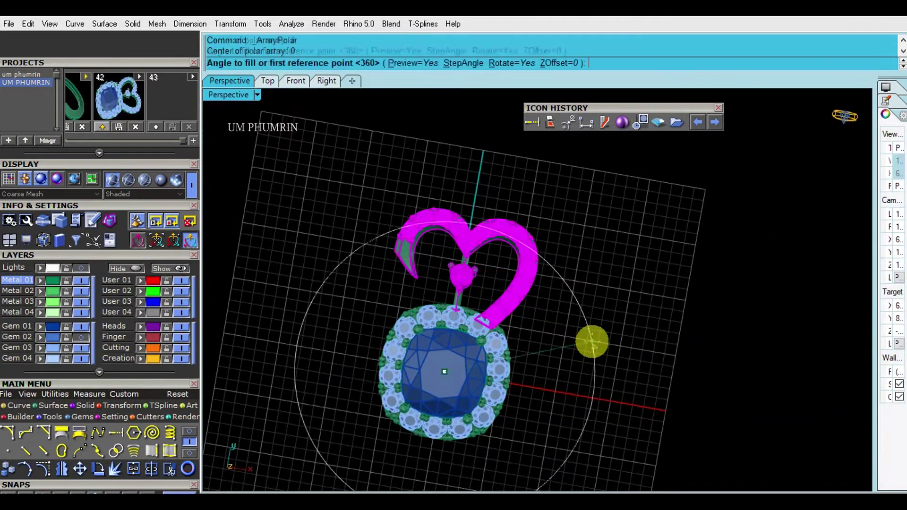
pyautogui.press('Return')
pyautogui.press('Return')
pyautogui.moveTo(634, 319)
pyautogui.mouseDown(button='right')
pyautogui.moveTo(613, 342)
pyautogui.moveTo(598, 321)
pyautogui.moveTo(547, 313)
pyautogui.moveTo(534, 363)
pyautogui.moveTo(567, 391)
pyautogui.moveTo(621, 348)
pyautogui.moveTo(599, 223)
pyautogui.moveTo(601, 269)
pyautogui.moveTo(532, 304)
pyautogui.moveTo(530, 259)
pyautogui.mouseUp(button='right')
# Step: Recolour the centre gem red
pyautogui.scroll(5, 531, 260)
pyautogui.click(524, 264)
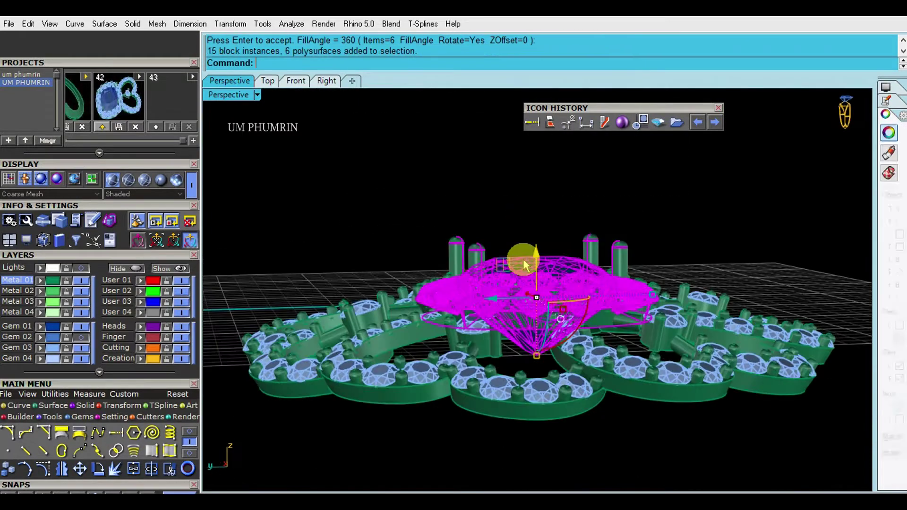
pyautogui.click(535, 260)
pyautogui.moveTo(535, 259)
pyautogui.mouseDown(button='right')
pyautogui.moveTo(547, 266)
pyautogui.moveTo(520, 257)
pyautogui.moveTo(497, 230)
pyautogui.mouseUp(button='right')
pyautogui.click(531, 212)
pyautogui.scroll(-5, 571, 274)
pyautogui.scroll(2, 497, 230)
pyautogui.click(497, 230)
pyautogui.click(140, 280)
pyautogui.click(329, 197)
# Step: Measure the flower's 28.55 width with DimAligned in Top view and save the file
pyautogui.moveTo(385, 197); pyautogui.dragTo(540, 312, button='right')
pyautogui.click(267, 80)
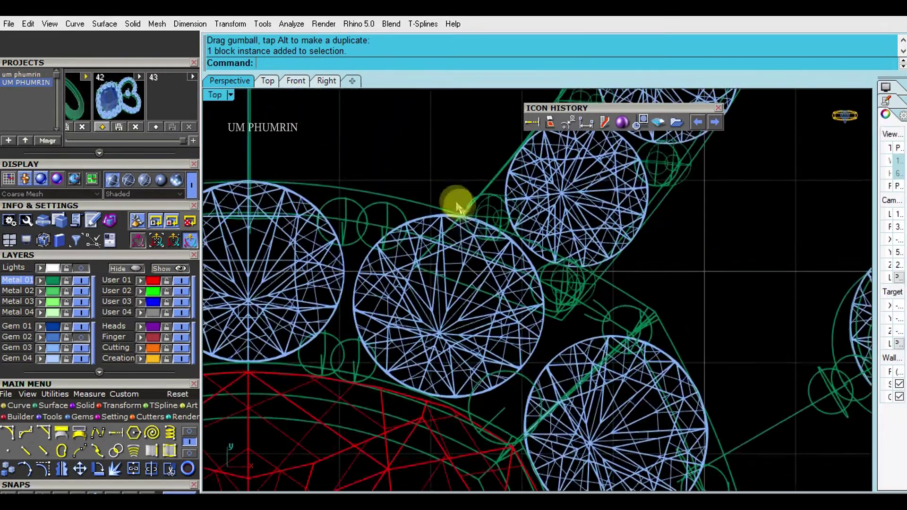
pyautogui.write('da')
pyautogui.press('Return')
pyautogui.scroll(1, 394, 243)
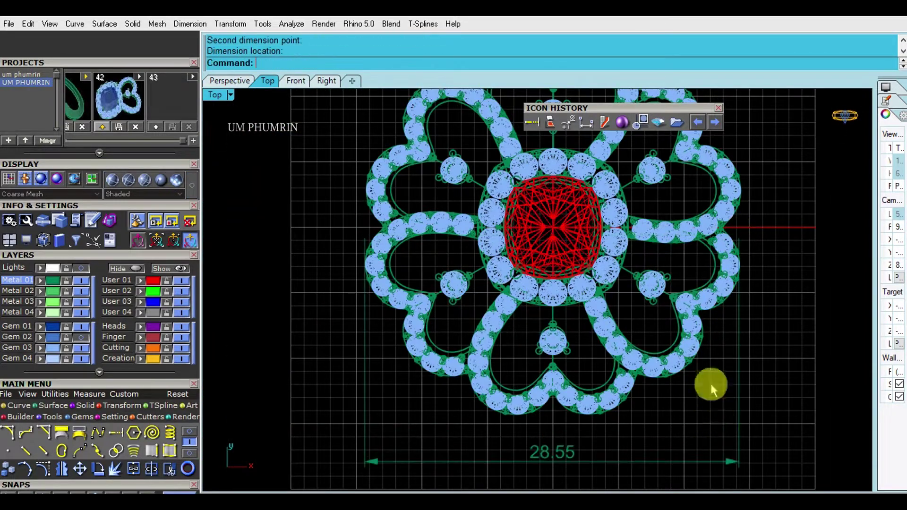
pyautogui.scroll(-2, 711, 385)
pyautogui.hotkey('ctrl', 's')
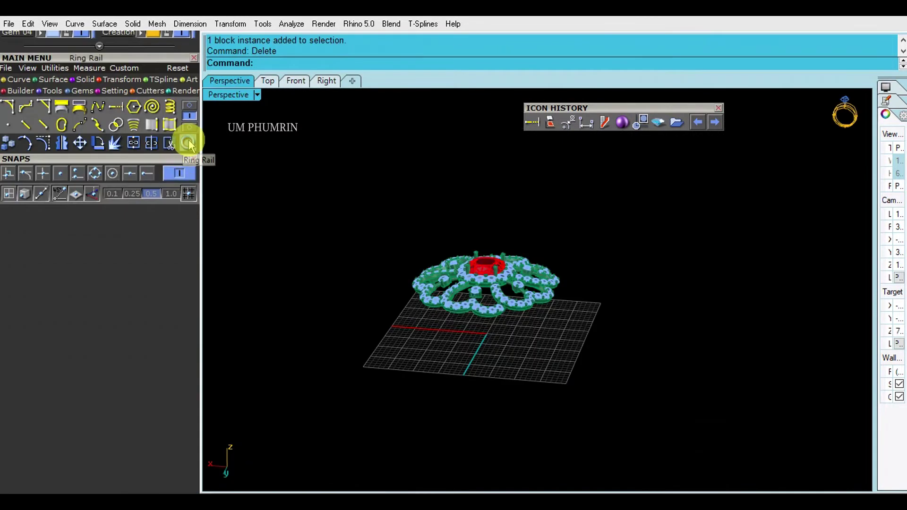
pyautogui.click(189, 144)
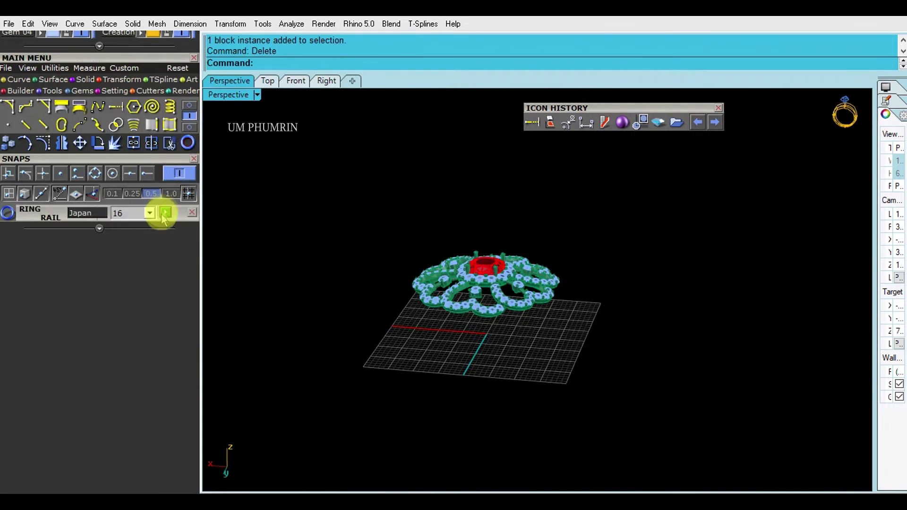
# Step: Create a Japan size 15 ring rail circle beneath the flower top
pyautogui.click(150, 213)
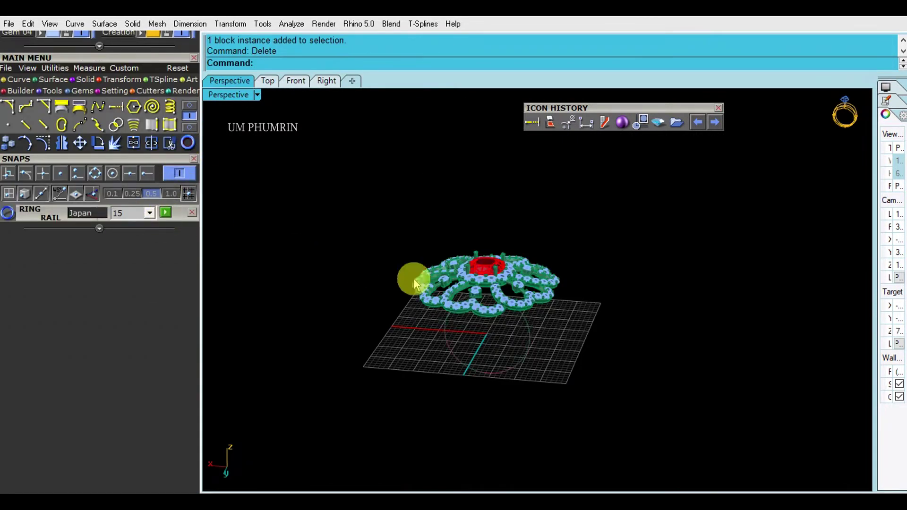
pyautogui.moveTo(414, 283); pyautogui.dragTo(611, 265, button='right')
pyautogui.click(517, 331)
pyautogui.click(327, 81)
pyautogui.scroll(-5, 454, 216)
# Step: Select the whole flower top in Front view and delete it
pyautogui.click(295, 80)
pyautogui.scroll(-5, 508, 326)
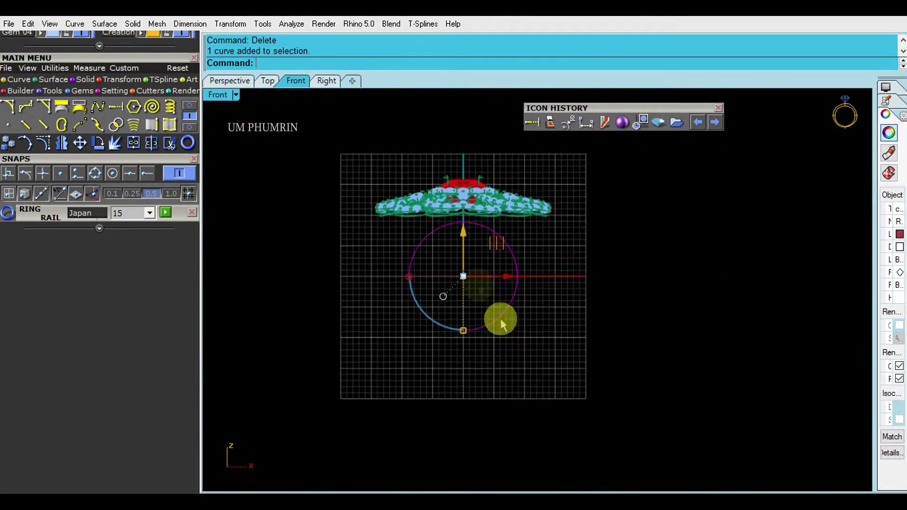
pyautogui.moveTo(333, 156); pyautogui.dragTo(597, 239)
pyautogui.scroll(3, 455, 148)
pyautogui.moveTo(455, 148)
pyautogui.mouseDown()
pyautogui.moveTo(469, 141)
pyautogui.moveTo(655, 230)
pyautogui.mouseUp()
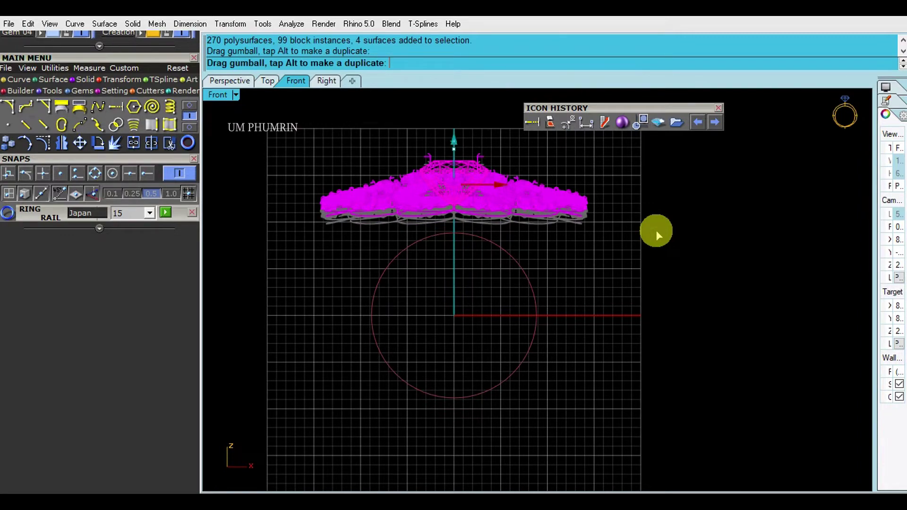
pyautogui.press('Delete')
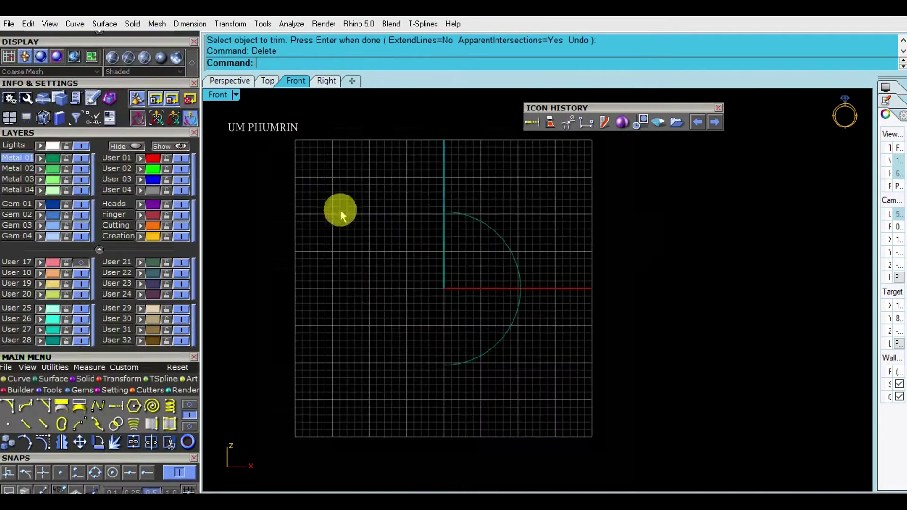
# Step: Rebuild the half-circle rail curve with 9 points, degree 3
pyautogui.click(449, 326)
pyautogui.click(230, 81)
pyautogui.moveTo(621, 291)
pyautogui.mouseDown(button='right')
pyautogui.moveTo(682, 281)
pyautogui.moveTo(543, 380)
pyautogui.moveTo(543, 253)
pyautogui.moveTo(531, 288)
pyautogui.moveTo(492, 308)
pyautogui.moveTo(462, 277)
pyautogui.moveTo(477, 293)
pyautogui.moveTo(568, 239)
pyautogui.mouseUp(button='right')
pyautogui.click(543, 380)
pyautogui.moveTo(517, 255); pyautogui.dragTo(456, 273, button='right')
pyautogui.rightClick(456, 273)
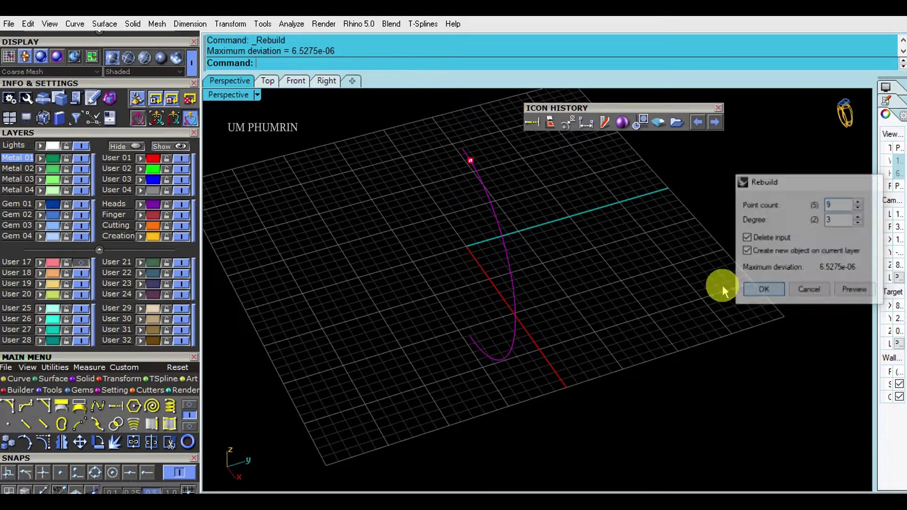
pyautogui.click(763, 290)
# Step: Move the rail's end control points, hide the points, and inspect the reshaped curve
pyautogui.moveTo(437, 333)
pyautogui.mouseDown(button='right')
pyautogui.moveTo(652, 241)
pyautogui.moveTo(462, 310)
pyautogui.mouseUp(button='right')
pyautogui.click(508, 289)
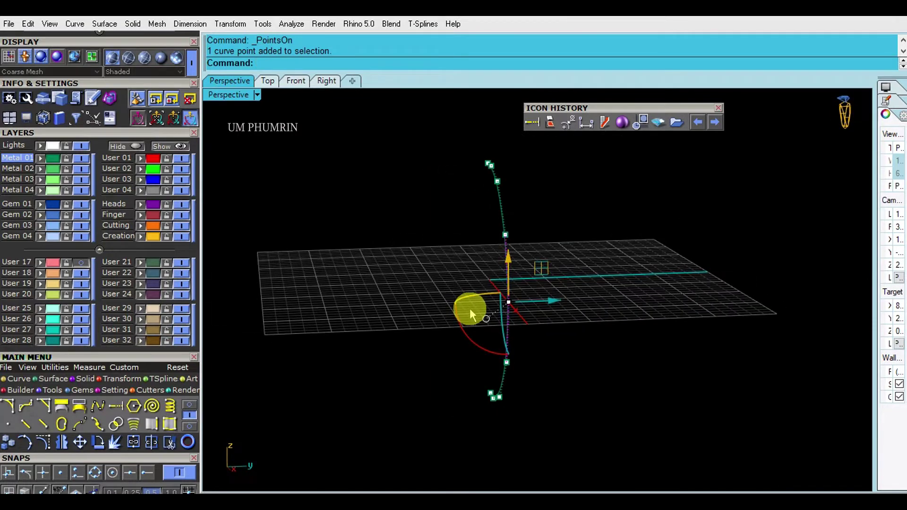
pyautogui.press('Escape')
pyautogui.press('Escape')
pyautogui.moveTo(525, 307)
pyautogui.mouseDown(button='right')
pyautogui.moveTo(586, 350)
pyautogui.moveTo(613, 348)
pyautogui.moveTo(395, 248)
pyautogui.mouseUp(button='right')
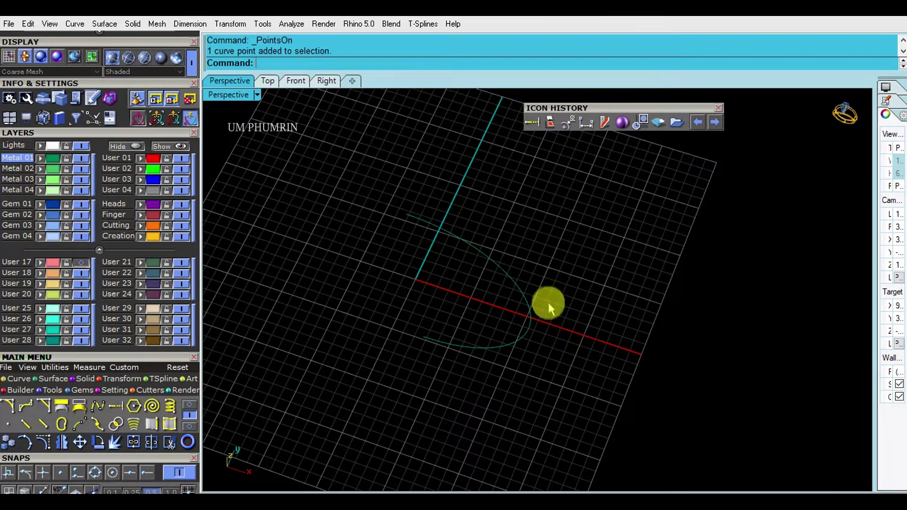
pyautogui.moveTo(553, 316)
pyautogui.mouseDown(button='right')
pyautogui.moveTo(495, 295)
pyautogui.moveTo(522, 331)
pyautogui.moveTo(466, 216)
pyautogui.mouseUp(button='right')
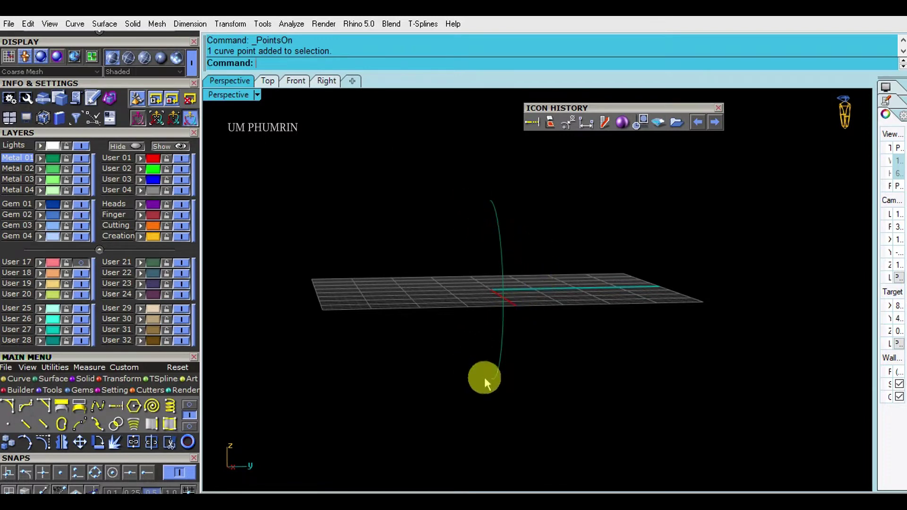
pyautogui.click(267, 81)
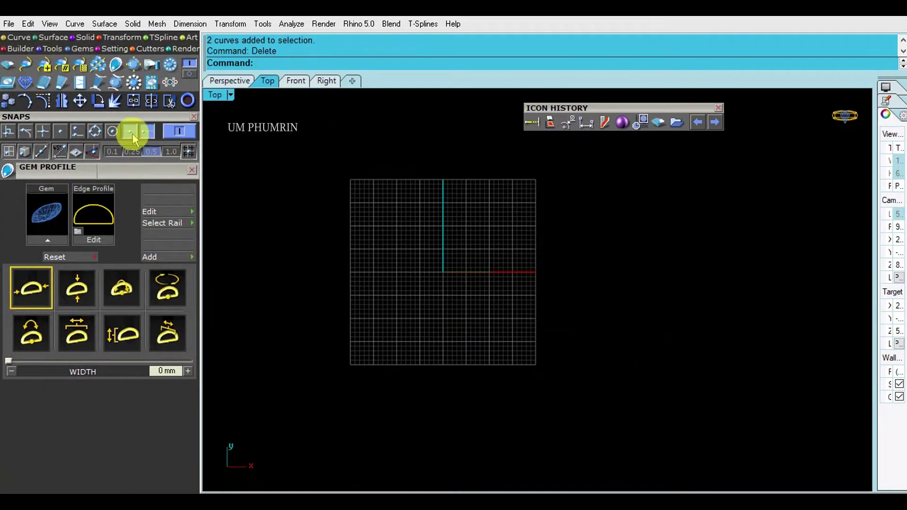
# Step: Load a 14x7 marquise at the origin, then delete the gem but keep its outline curve
pyautogui.click(9, 140)
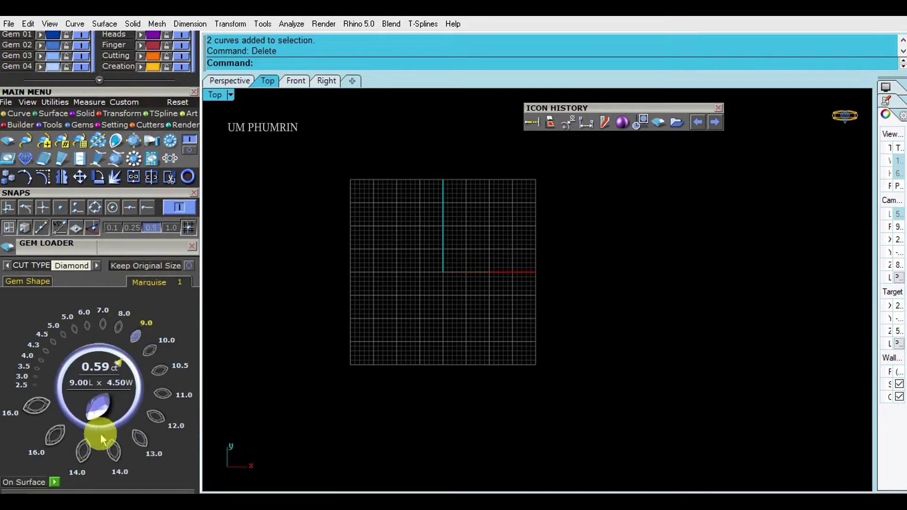
pyautogui.click(119, 455)
pyautogui.click(437, 269)
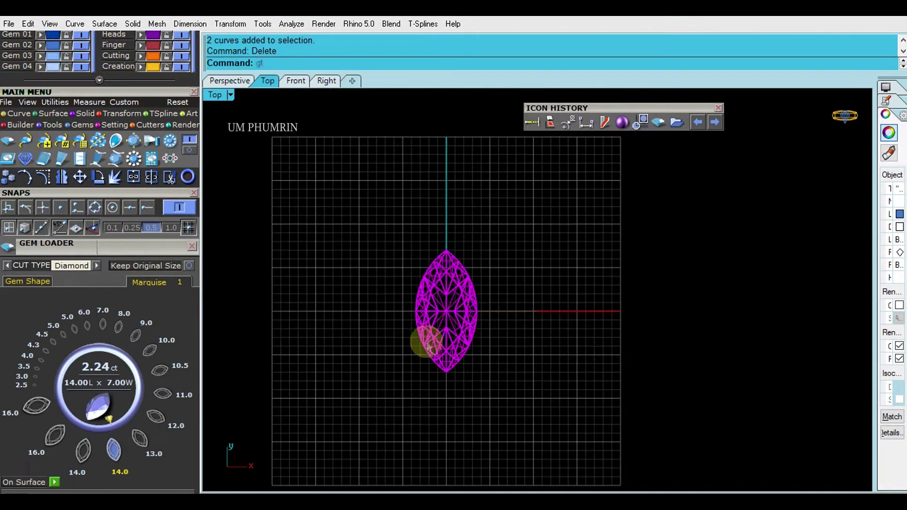
pyautogui.click(439, 347)
pyautogui.press('Delete')
# Step: Copy the marquise outline, rotate it horizontal, and snap the two lenses tip to tip
pyautogui.click(475, 305)
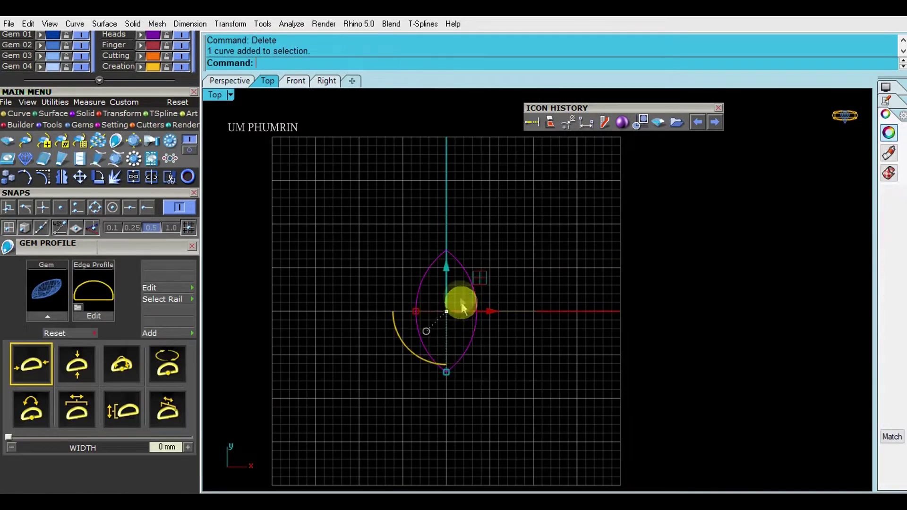
pyautogui.moveTo(446, 290); pyautogui.dragTo(447, 421)
pyautogui.moveTo(447, 422); pyautogui.dragTo(407, 302, button='right')
pyautogui.moveTo(399, 302)
pyautogui.mouseDown()
pyautogui.moveTo(456, 314)
pyautogui.moveTo(425, 312)
pyautogui.mouseUp()
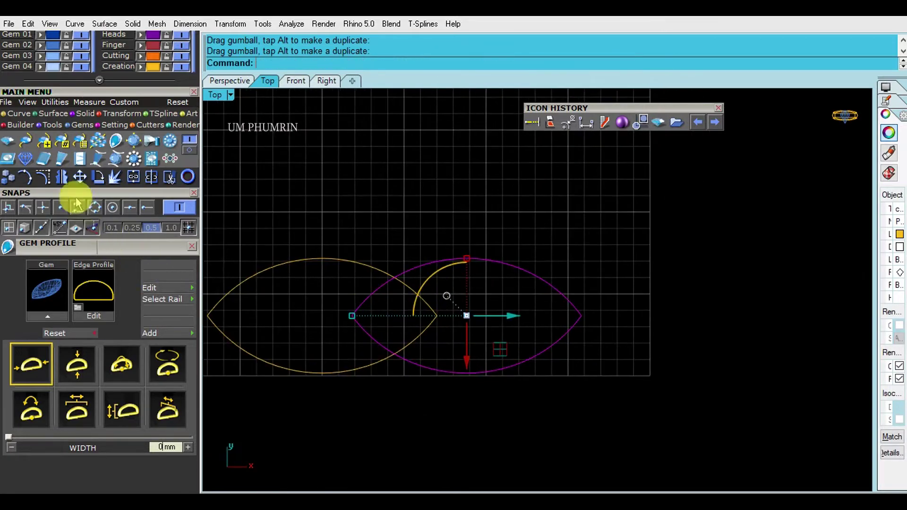
pyautogui.click(352, 316)
pyautogui.click(437, 316)
# Step: Select the right lens and start a mirror, then cancel it
pyautogui.scroll(-1, 390, 343)
pyautogui.click(359, 321)
pyautogui.write('Mm')
pyautogui.press('Return')
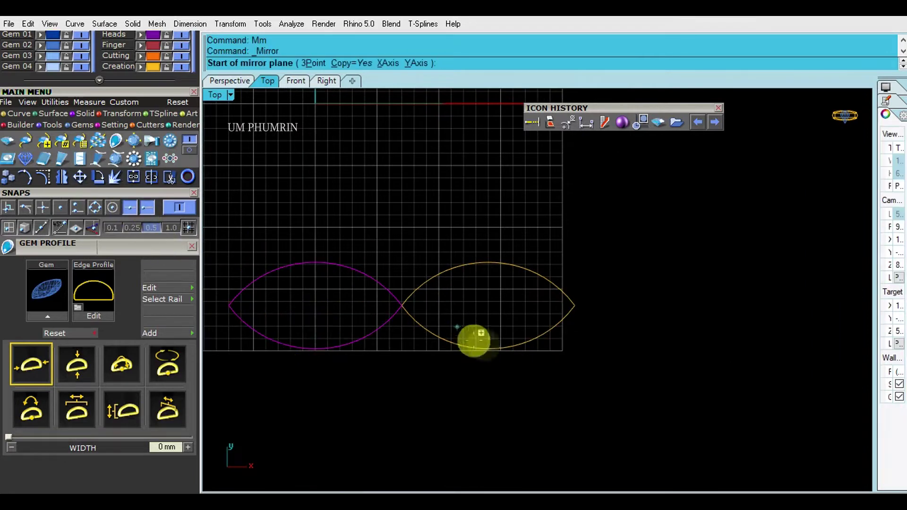
pyautogui.press('Escape')
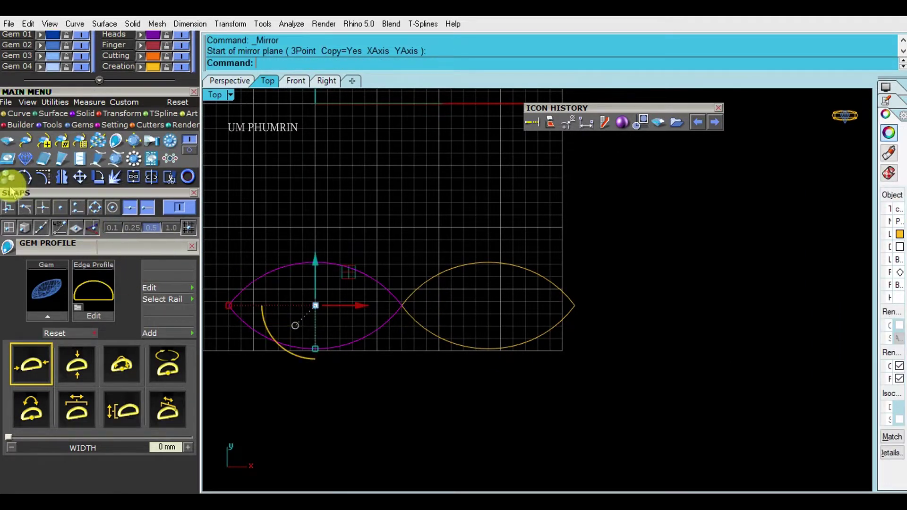
# Step: Copy a lens onto the right lens's tip, then delete the extra lens
pyautogui.click(226, 304)
pyautogui.click(574, 305)
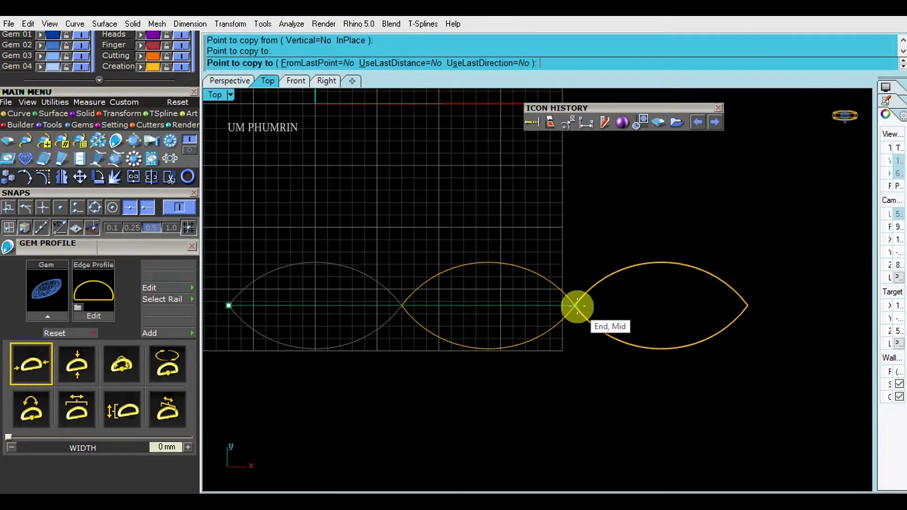
pyautogui.scroll(-1, 557, 363)
pyautogui.click(576, 323)
pyautogui.press('Delete')
# Step: Mirror the lens to the left side to make the three-lens chain
pyautogui.click(587, 390)
pyautogui.write('Mm')
pyautogui.press('Return')
pyautogui.write('0')
pyautogui.press('Return')
pyautogui.click(460, 435)
pyautogui.scroll(-1, 463, 434)
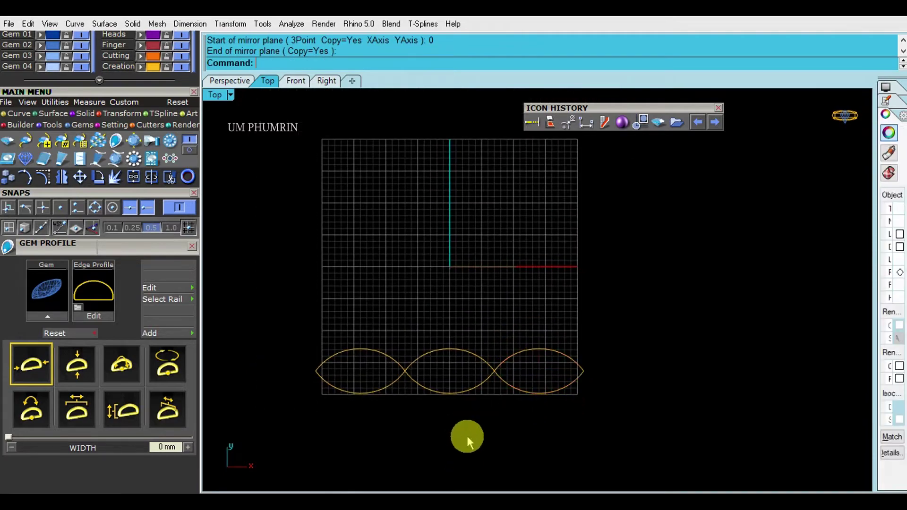
# Step: Extrude the shaped rail curve with BothSides=Yes into a band surface
pyautogui.click(230, 81)
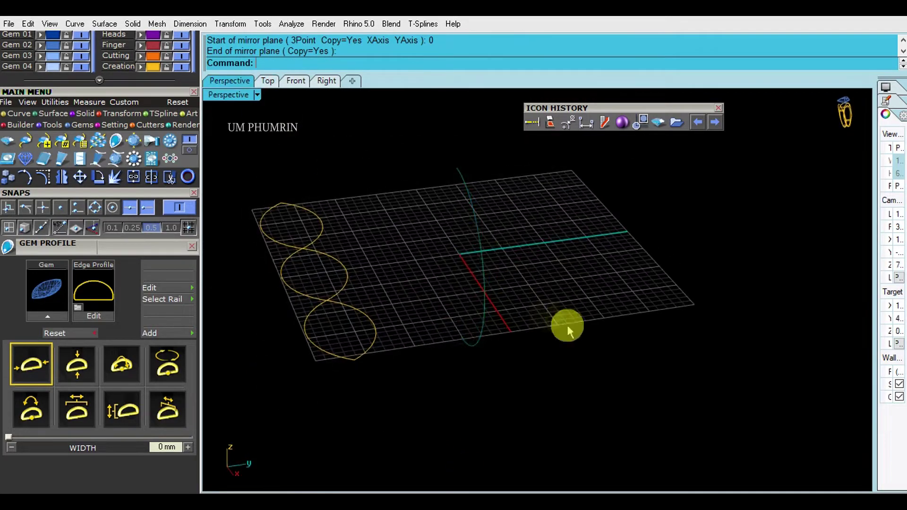
pyautogui.click(476, 324)
pyautogui.click(346, 51)
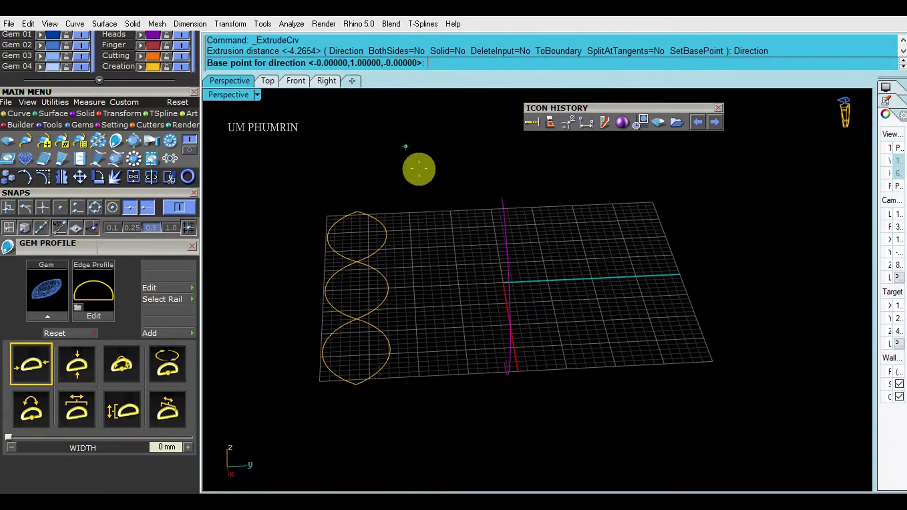
pyautogui.press('Escape')
pyautogui.rightClick(476, 231)
pyautogui.click(402, 63)
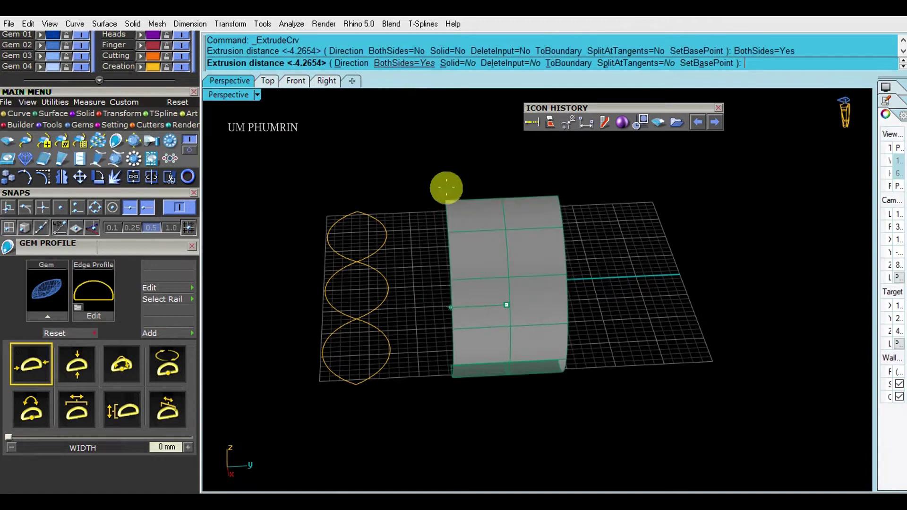
pyautogui.click(465, 221)
# Step: Orbit around the new band surface to inspect it, then return to Top view
pyautogui.moveTo(502, 226)
pyautogui.mouseDown(button='right')
pyautogui.moveTo(486, 226)
pyautogui.moveTo(596, 287)
pyautogui.moveTo(557, 302)
pyautogui.mouseUp(button='right')
pyautogui.click(557, 303)
pyautogui.click(637, 251)
pyautogui.moveTo(637, 251)
pyautogui.mouseDown(button='right')
pyautogui.moveTo(644, 344)
pyautogui.moveTo(617, 319)
pyautogui.moveTo(449, 370)
pyautogui.moveTo(473, 366)
pyautogui.mouseUp(button='right')
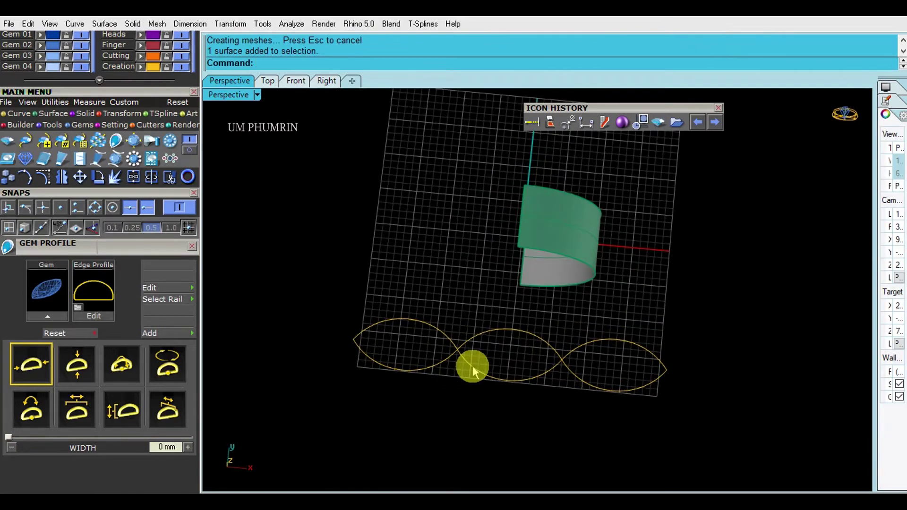
pyautogui.click(518, 330)
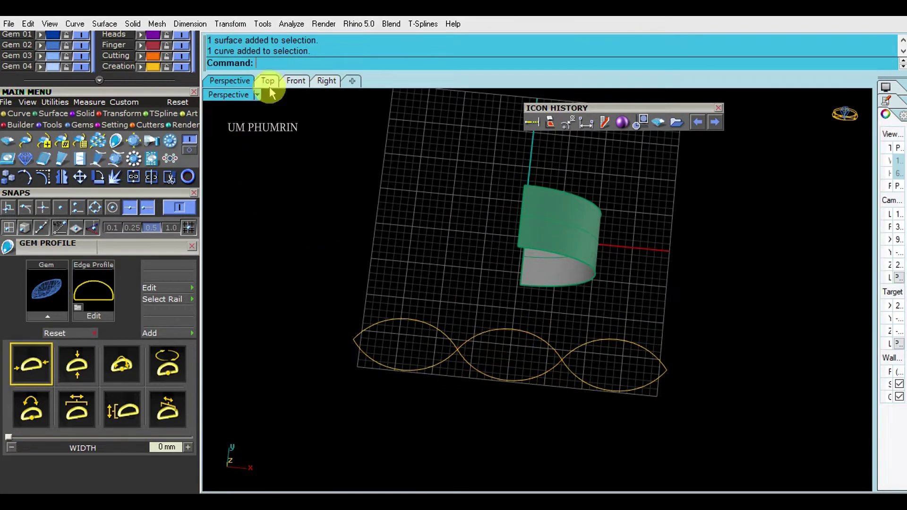
pyautogui.click(268, 82)
# Step: Draw a horizontal centre line from the origin and slide it along the lens chain
pyautogui.write('line')
pyautogui.press('Return')
pyautogui.write('0')
pyautogui.press('Return')
pyautogui.press('Escape')
pyautogui.press('Return')
pyautogui.click(316, 370)
pyautogui.click(679, 371)
pyautogui.click(543, 369)
pyautogui.moveTo(535, 370); pyautogui.dragTo(492, 373)
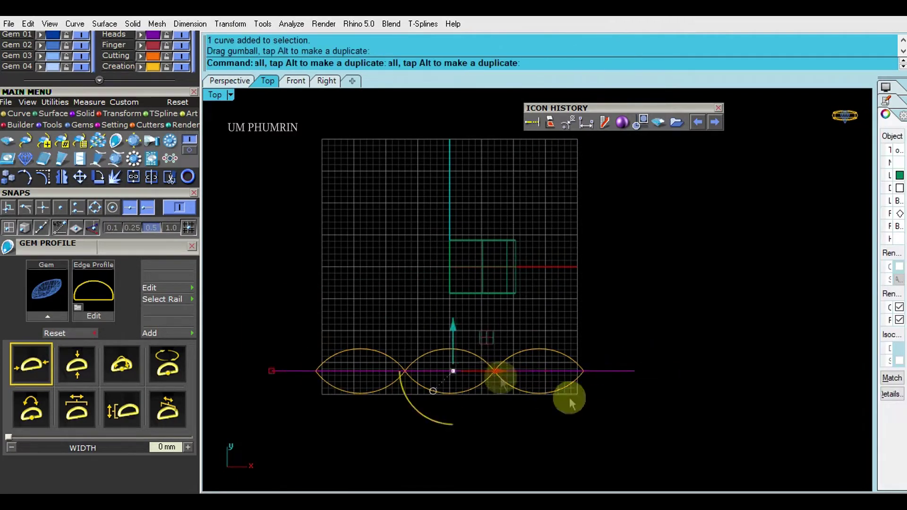
pyautogui.scroll(3, 518, 363)
# Step: Trim the outer lenses' upper arcs and the middle lens's lower arc against the centre line
pyautogui.click(601, 363)
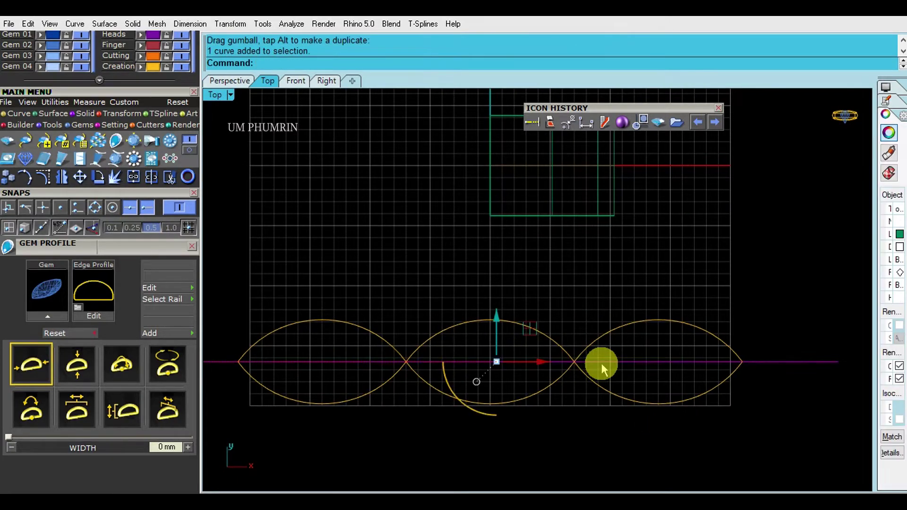
pyautogui.write('tr')
pyautogui.press('Return')
pyautogui.scroll(-2, 599, 370)
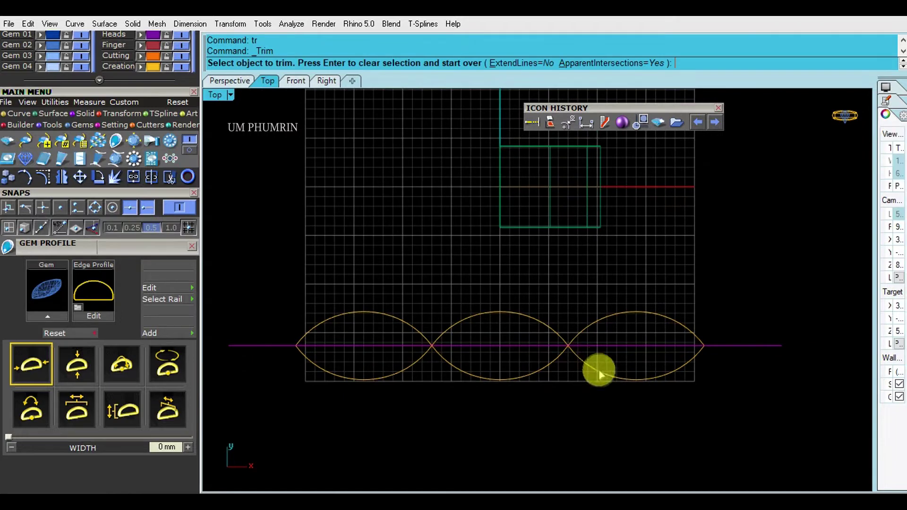
pyautogui.click(639, 315)
pyautogui.click(495, 375)
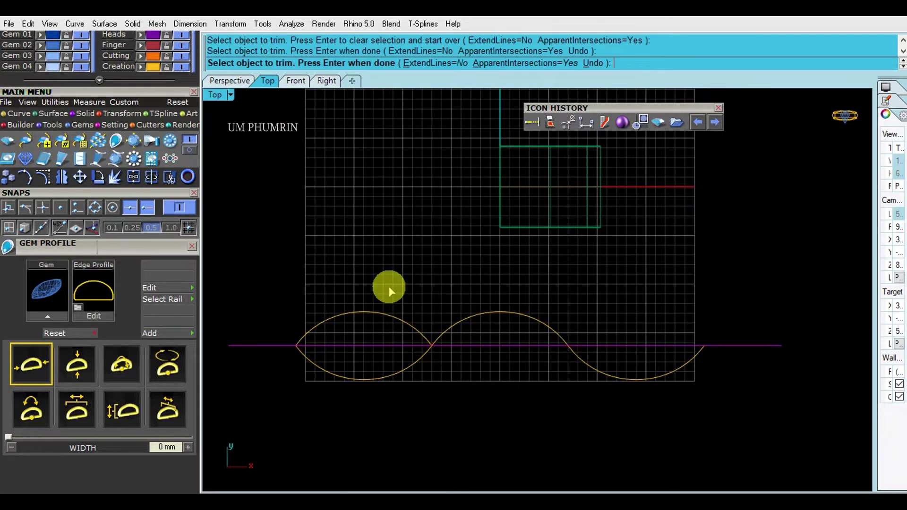
pyautogui.click(378, 328)
pyautogui.press('Return')
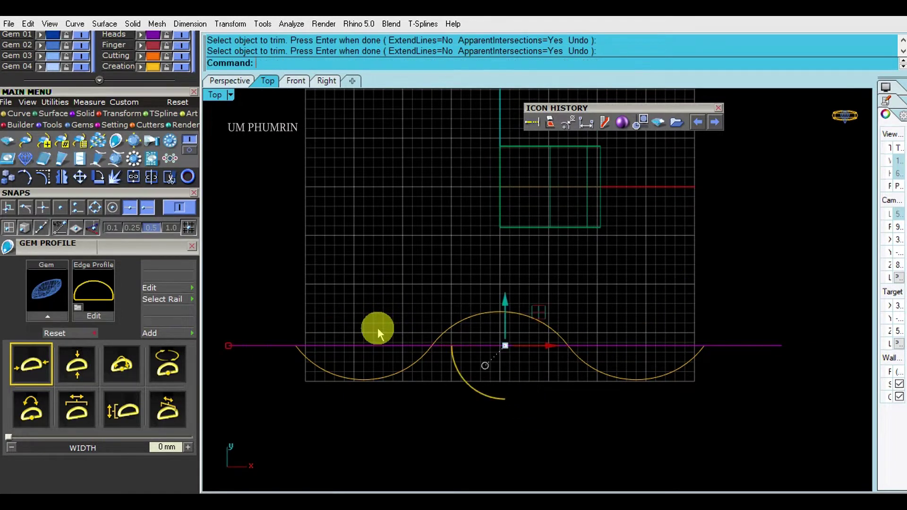
# Step: Join the remaining arcs into a wave and mirror it across the centre line
pyautogui.moveTo(614, 433); pyautogui.dragTo(411, 306)
pyautogui.hotkey('ctrl', 'j')
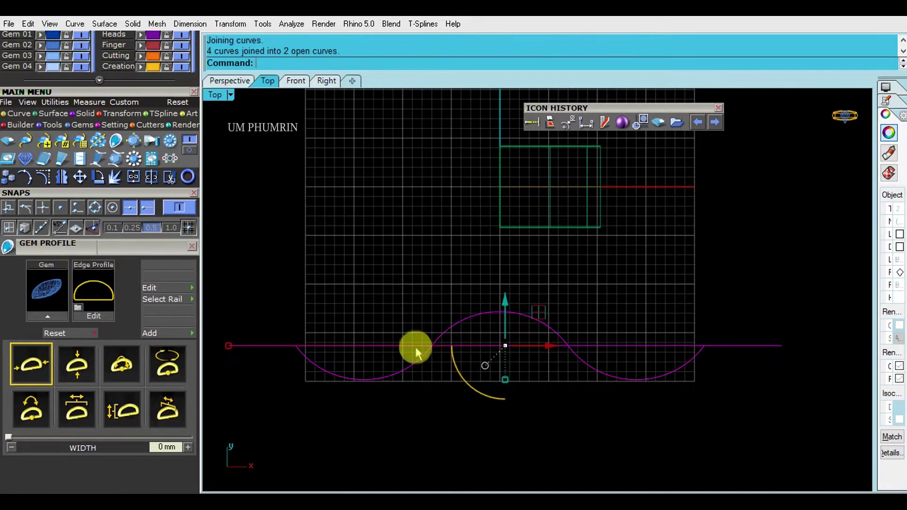
pyautogui.write('Mm')
pyautogui.press('Return')
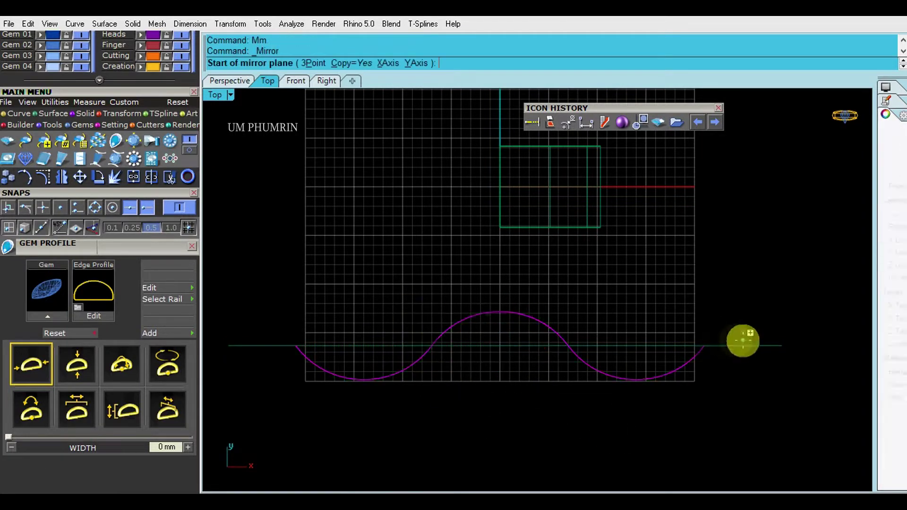
pyautogui.click(704, 345)
pyautogui.click(613, 353)
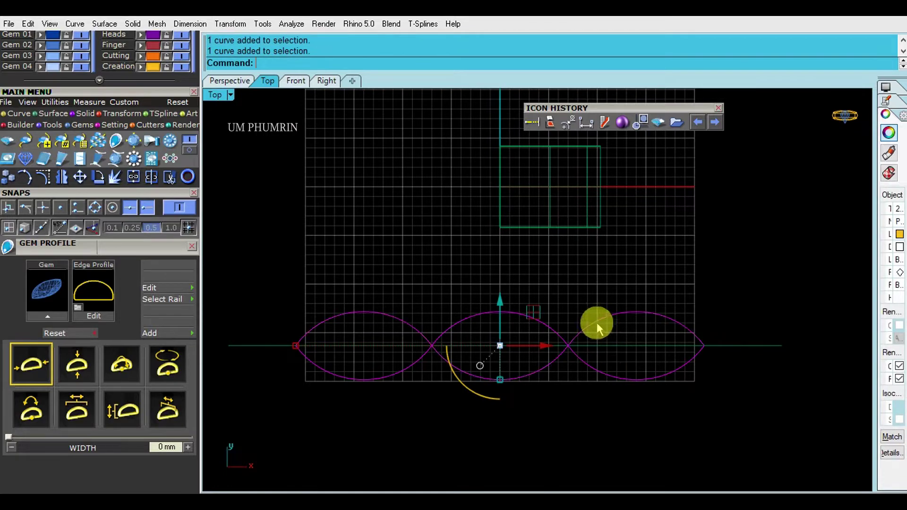
# Step: Orbit in Perspective to inspect the twisted shank surface, then return to Top view
pyautogui.click(230, 81)
pyautogui.moveTo(431, 239)
pyautogui.mouseDown(button='right')
pyautogui.moveTo(461, 246)
pyautogui.moveTo(484, 311)
pyautogui.moveTo(529, 165)
pyautogui.moveTo(490, 350)
pyautogui.moveTo(372, 190)
pyautogui.mouseUp(button='right')
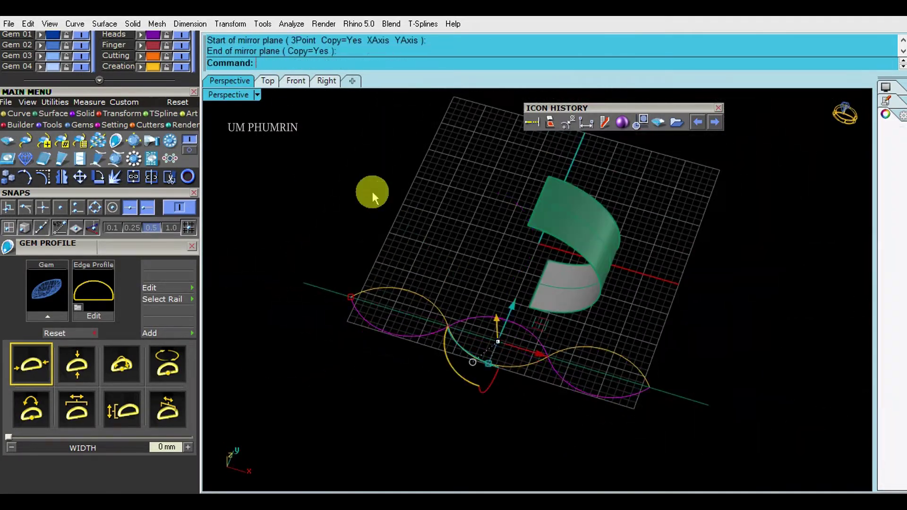
pyautogui.hotkey('ctrl', 'F1')
pyautogui.click(492, 257)
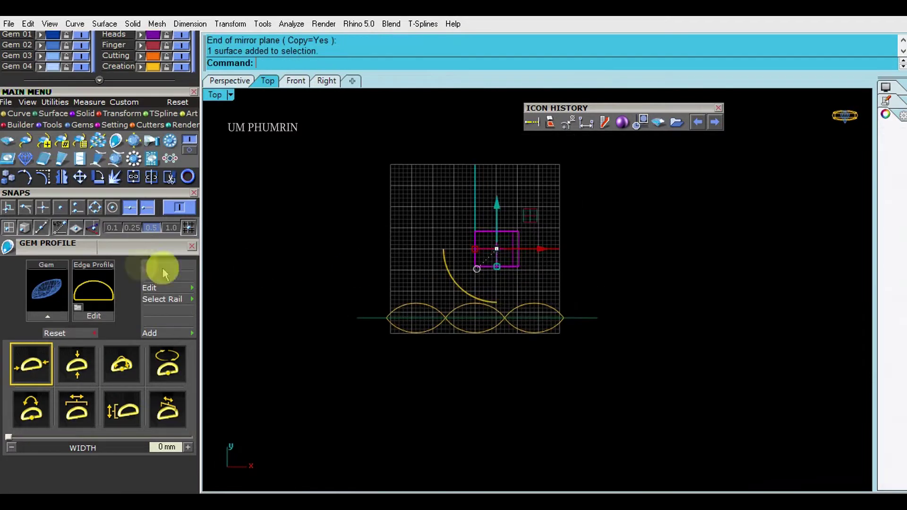
# Step: Start Solid SmartFlow on the shank with AutoBase creating the flat base
pyautogui.click(56, 114)
pyautogui.click(87, 113)
pyautogui.click(8, 159)
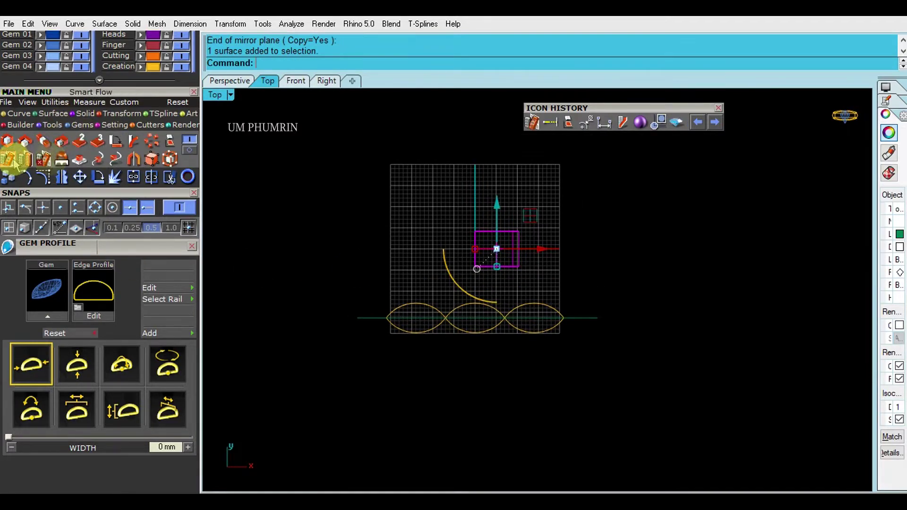
pyautogui.click(322, 63)
pyautogui.rightClick(485, 270)
# Step: Select the two wave curves and nudge them into position
pyautogui.scroll(5, 476, 289)
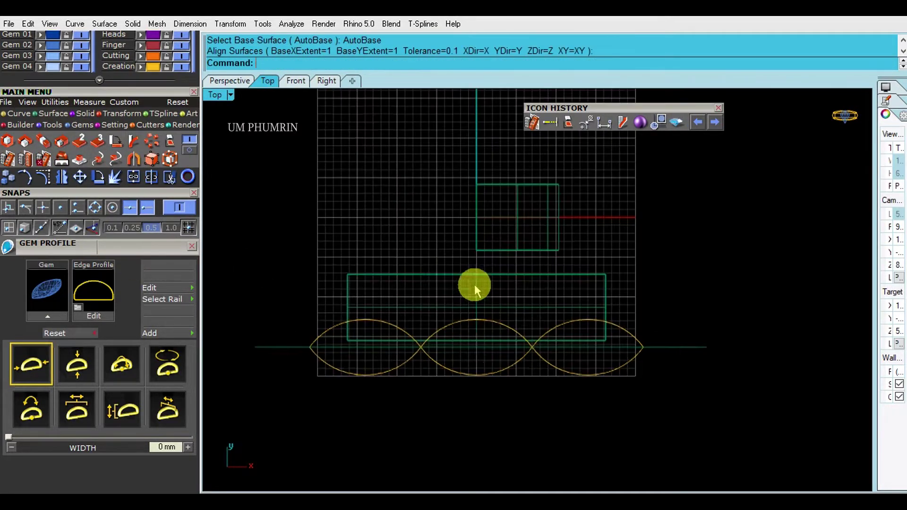
pyautogui.click(454, 373)
pyautogui.keyDown('shift'); pyautogui.click(396, 351); pyautogui.keyUp('shift')
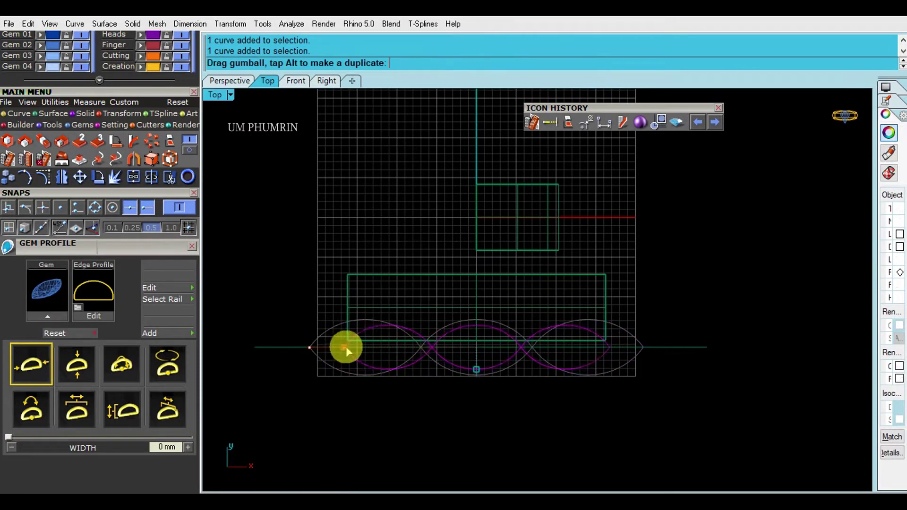
pyautogui.moveTo(345, 346); pyautogui.dragTo(349, 346)
pyautogui.scroll(4, 475, 326)
pyautogui.scroll(2, 476, 340)
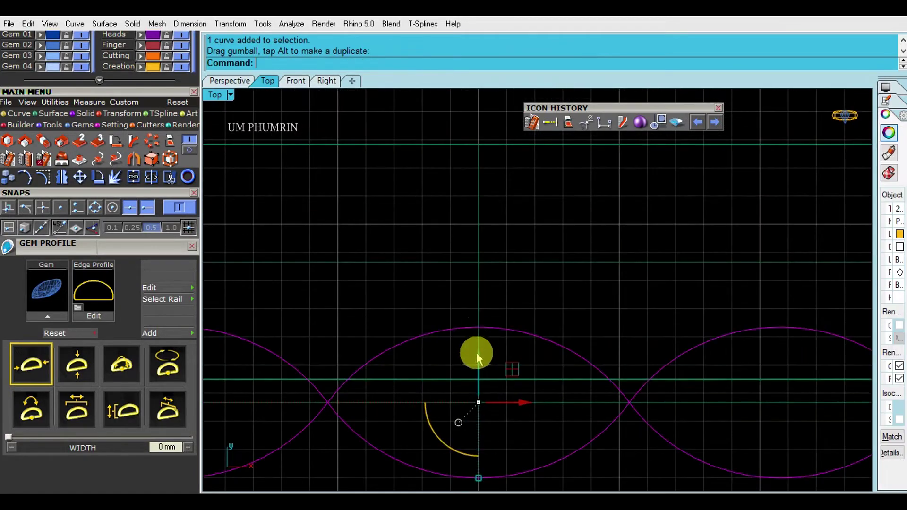
pyautogui.moveTo(476, 352); pyautogui.dragTo(403, 355)
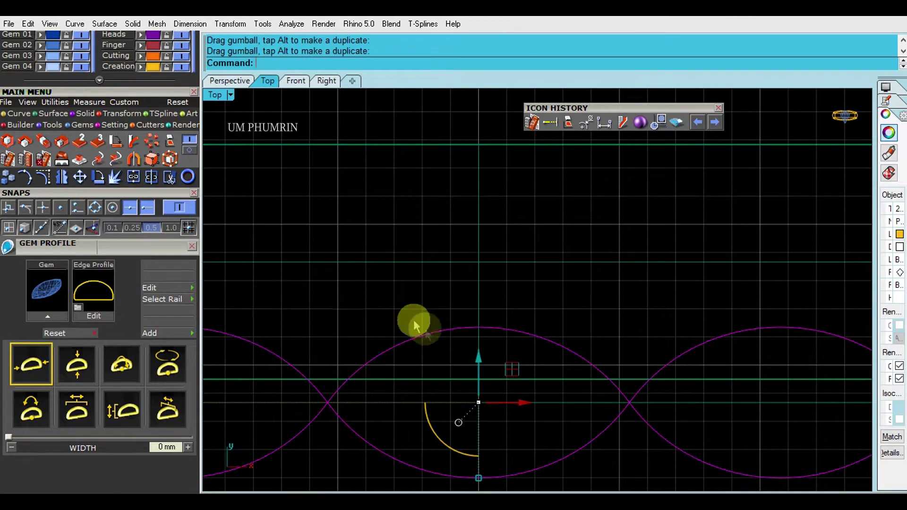
pyautogui.scroll(-1, 479, 313)
pyautogui.scroll(-1, 469, 307)
pyautogui.scroll(-1, 458, 311)
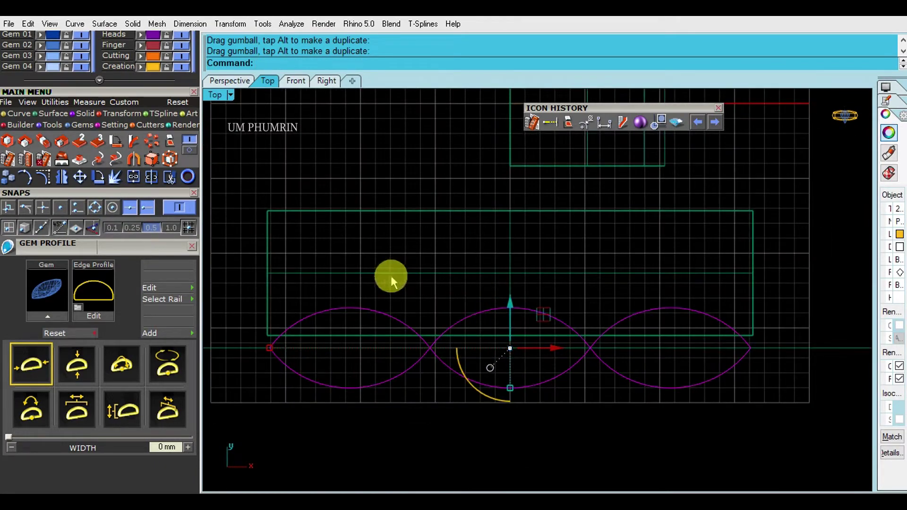
# Step: With the Int snap on, move the wave curves from their crossing point
pyautogui.click(149, 210)
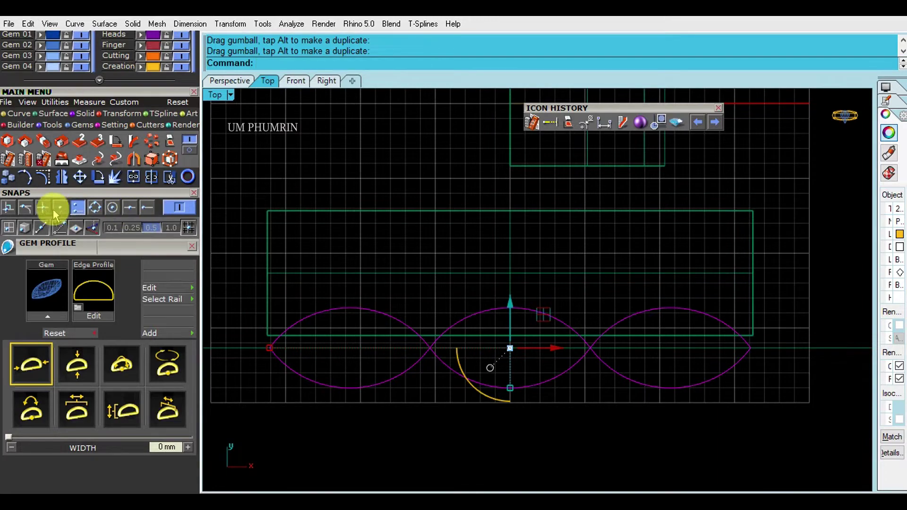
pyautogui.click(79, 176)
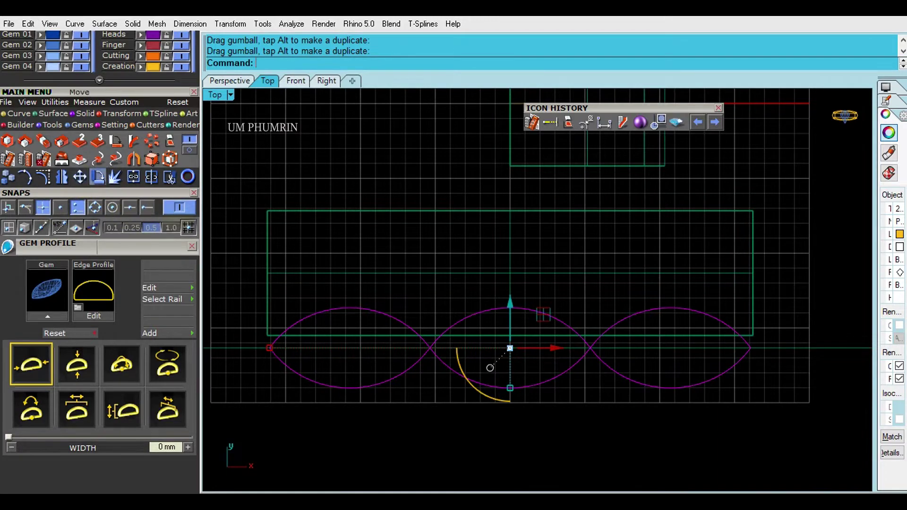
pyautogui.click(593, 348)
pyautogui.scroll(2, 587, 267)
pyautogui.scroll(2, 588, 266)
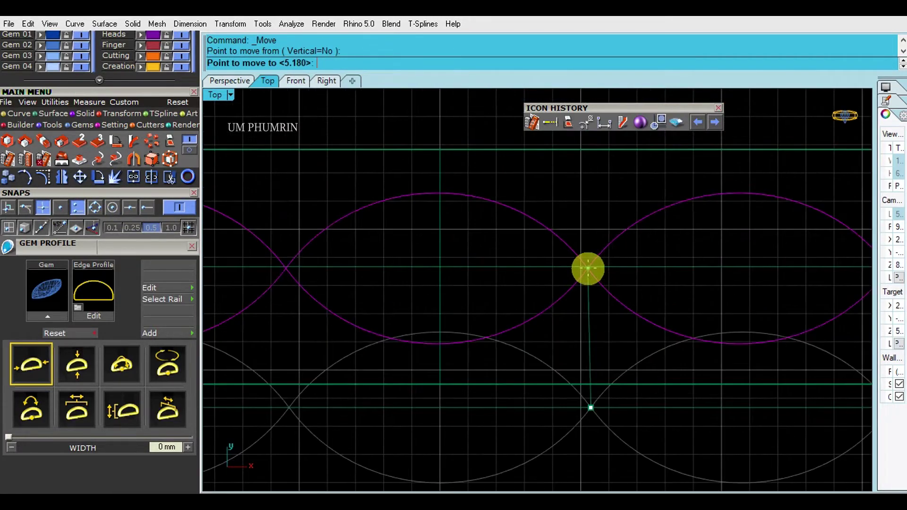
pyautogui.click(590, 270)
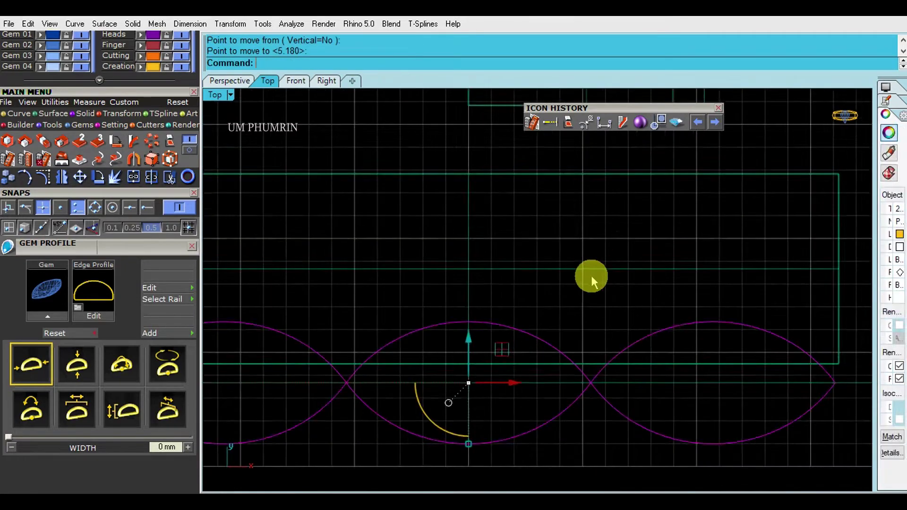
pyautogui.scroll(-2, 590, 276)
# Step: Draw a horizontal guide line across the base from its left to right edge
pyautogui.press('l')
pyautogui.press('Return')
pyautogui.click(130, 207)
pyautogui.scroll(-2, 404, 241)
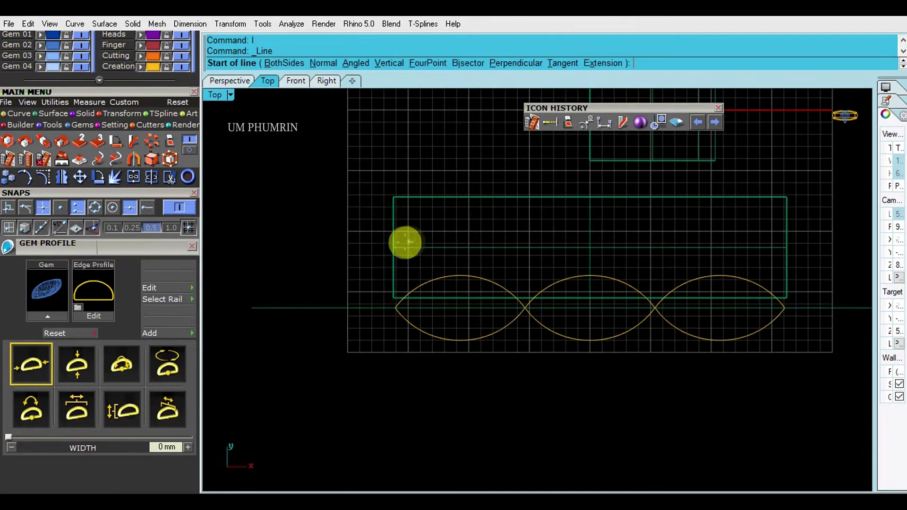
pyautogui.click(393, 247)
pyautogui.click(786, 248)
pyautogui.scroll(2, 519, 321)
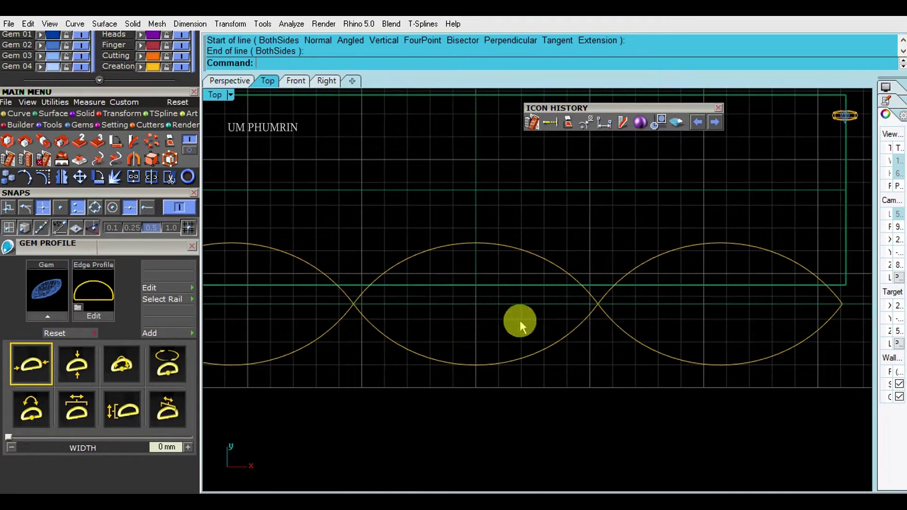
# Step: Draw a vertical guide through the middle lens, then delete the arc and helper lines
pyautogui.press('Return')
pyautogui.click(477, 245)
pyautogui.click(477, 365)
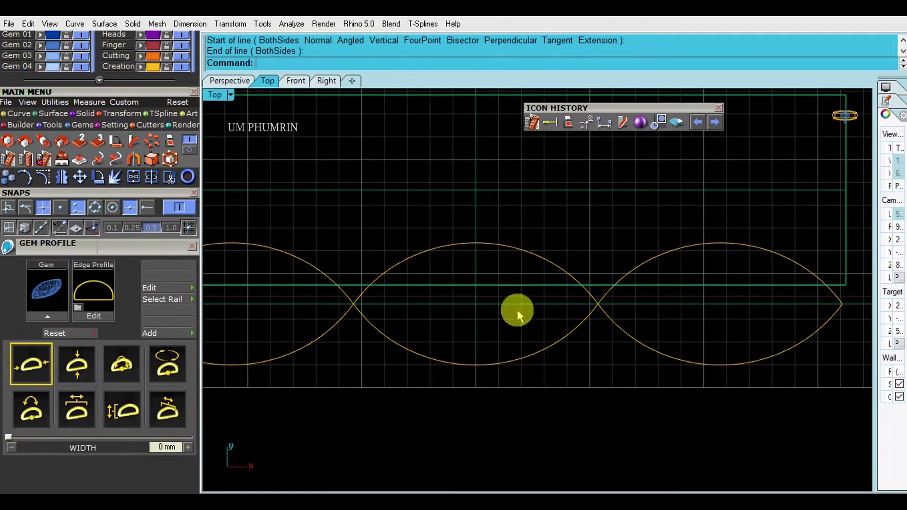
pyautogui.click(477, 309)
pyautogui.scroll(-2, 546, 348)
pyautogui.press('Delete')
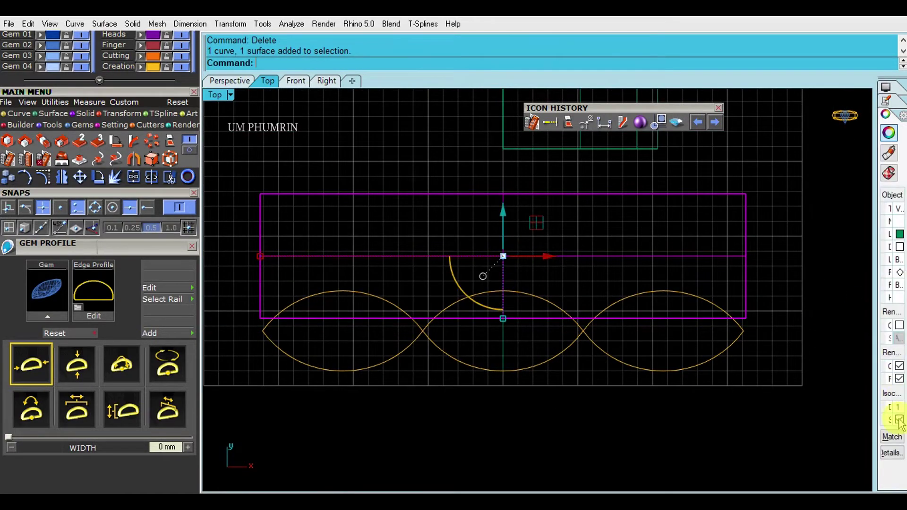
# Step: Move the three wave curves onto the base rectangle's centre
pyautogui.moveTo(594, 391); pyautogui.dragTo(461, 326)
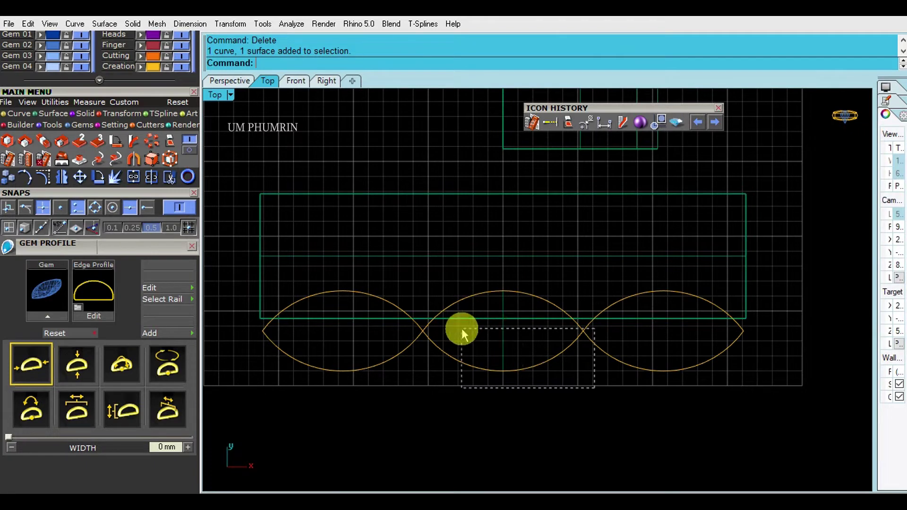
pyautogui.click(79, 178)
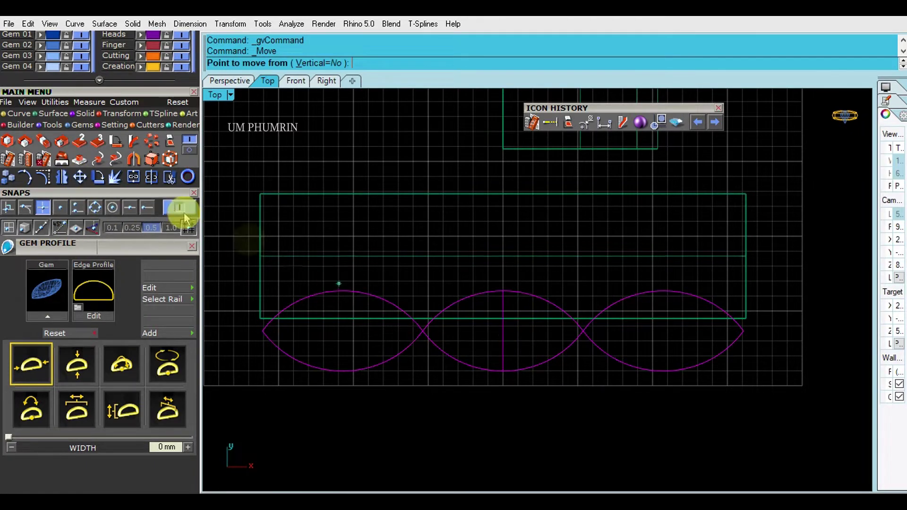
pyautogui.click(503, 331)
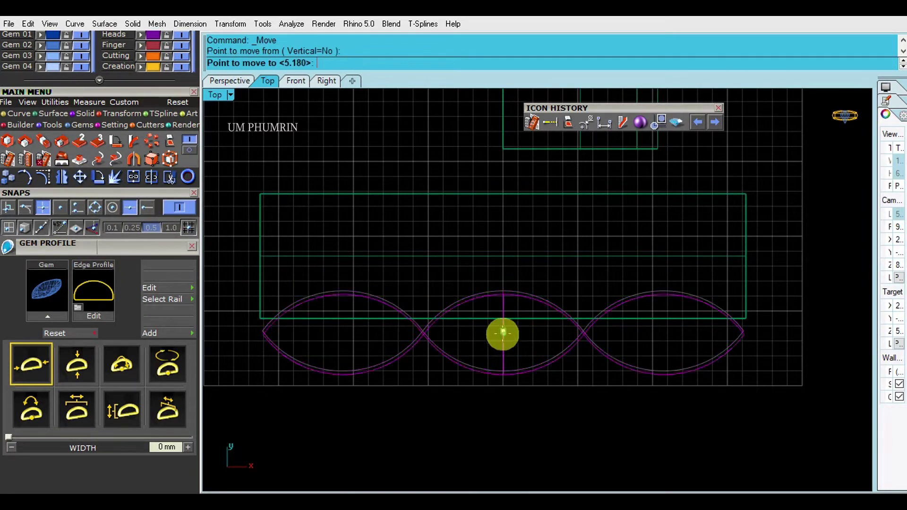
pyautogui.click(505, 259)
pyautogui.scroll(-3, 491, 283)
# Step: Orbit in Perspective to check the flowed curves and delete an unwanted object
pyautogui.click(227, 81)
pyautogui.moveTo(594, 322)
pyautogui.mouseDown(button='right')
pyautogui.moveTo(533, 316)
pyautogui.moveTo(512, 289)
pyautogui.moveTo(567, 271)
pyautogui.moveTo(576, 321)
pyautogui.moveTo(461, 315)
pyautogui.moveTo(432, 331)
pyautogui.mouseUp(button='right')
pyautogui.click(464, 322)
pyautogui.press('Delete')
pyautogui.moveTo(623, 356); pyautogui.dragTo(623, 354)
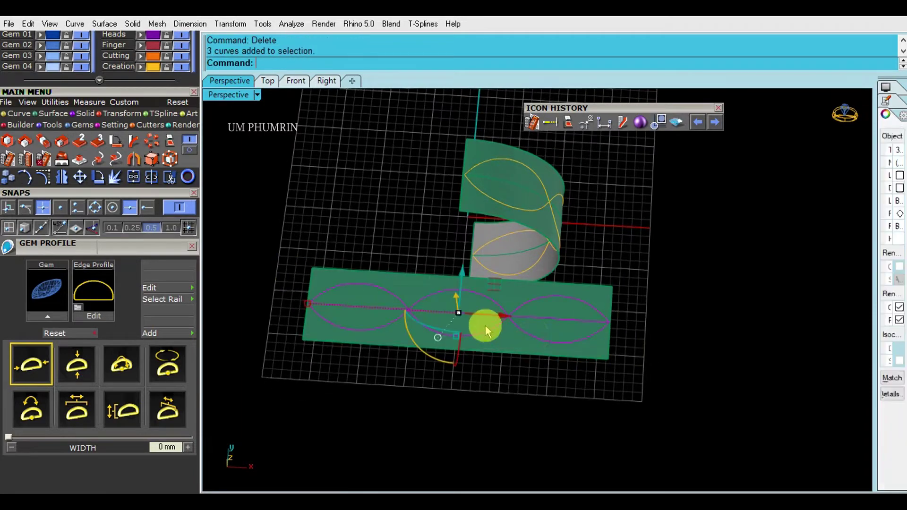
# Step: Select two wave curves and shift them right along the base
pyautogui.scroll(2, 491, 320)
pyautogui.click(557, 313)
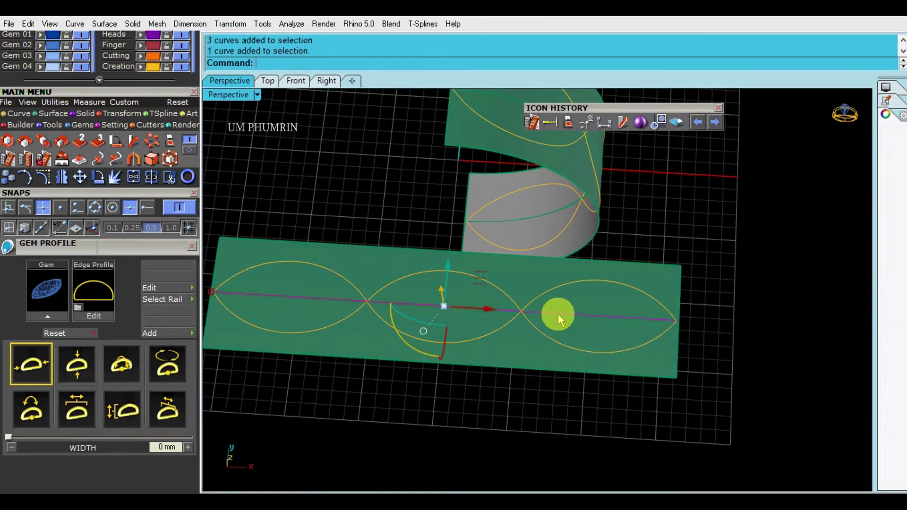
pyautogui.scroll(-2, 557, 314)
pyautogui.click(411, 314)
pyautogui.click(525, 312)
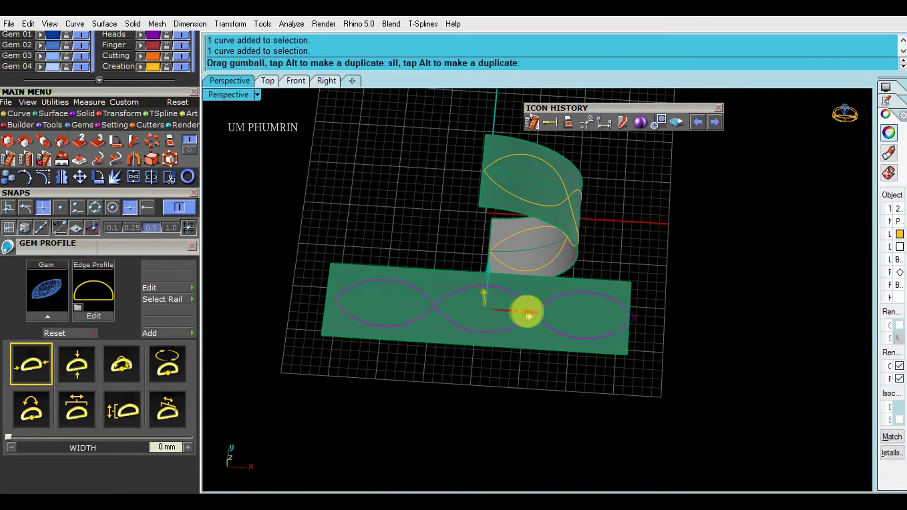
pyautogui.moveTo(556, 316); pyautogui.dragTo(563, 316)
# Step: Draw a vertical line across the lens midpoint and slide lens and line right along the strip
pyautogui.click(616, 401)
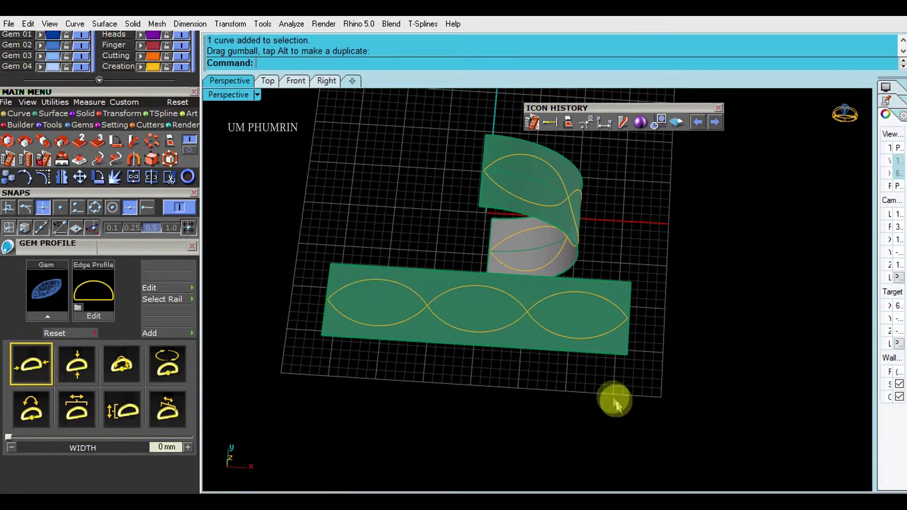
pyautogui.press('Return')
pyautogui.click(579, 291)
pyautogui.click(578, 339)
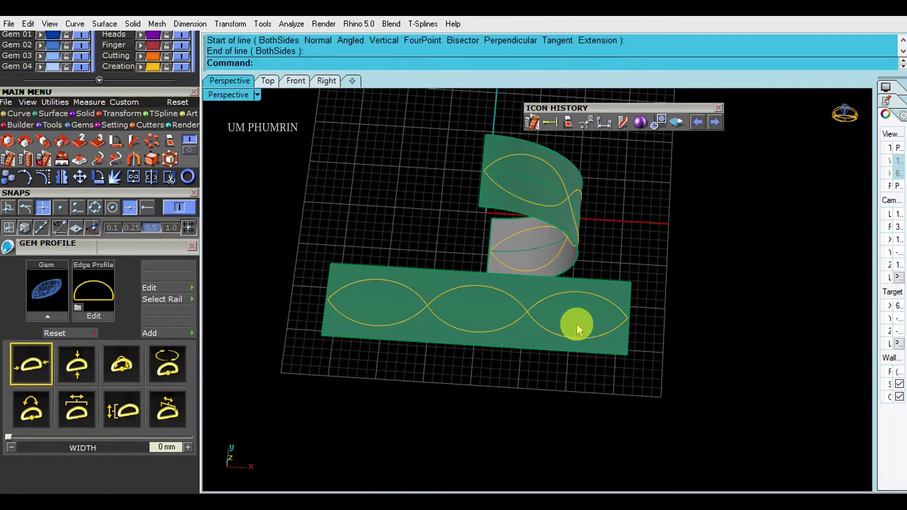
pyautogui.click(609, 356)
pyautogui.moveTo(308, 277); pyautogui.dragTo(642, 362)
pyautogui.scroll(2, 515, 319)
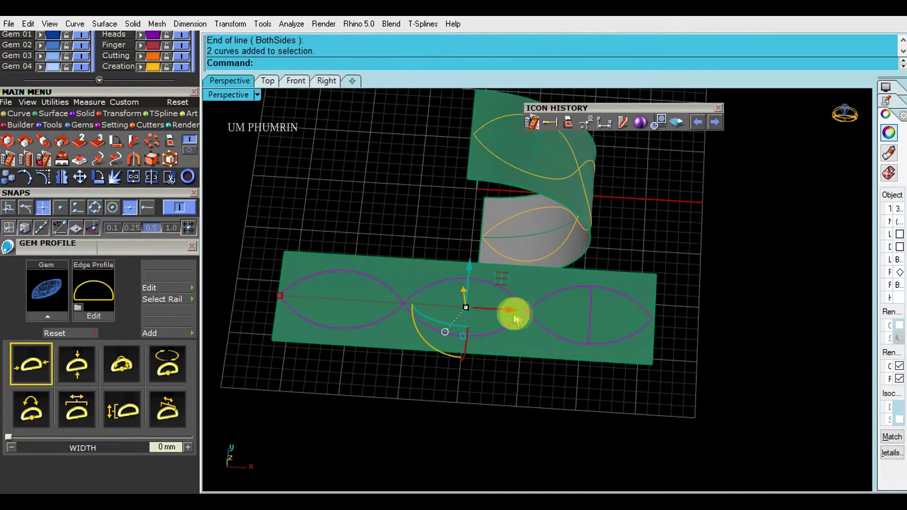
pyautogui.moveTo(555, 313); pyautogui.dragTo(571, 315)
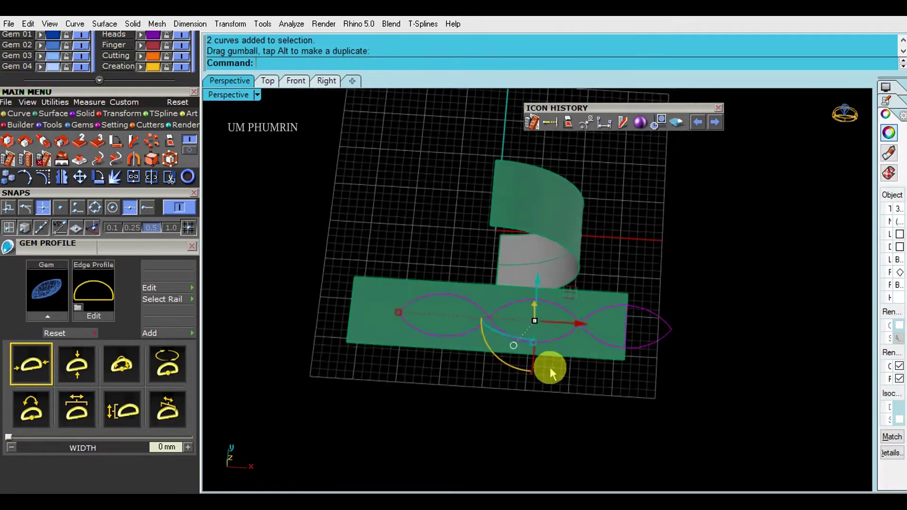
# Step: Trim the lens lobes using the vertical line as the cutter
pyautogui.scroll(2, 546, 369)
pyautogui.scroll(2, 472, 339)
pyautogui.scroll(2, 555, 303)
pyautogui.click(535, 349)
pyautogui.click(578, 378)
pyautogui.hotkey('ctrl', 't')
pyautogui.moveTo(751, 451); pyautogui.dragTo(660, 243)
pyautogui.press('Return')
pyautogui.scroll(-3, 640, 361)
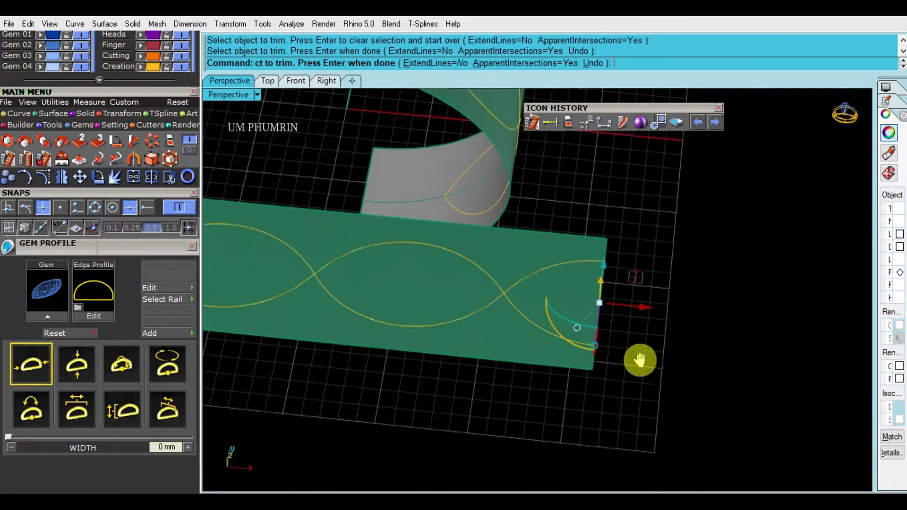
pyautogui.scroll(-3, 616, 391)
# Step: Mirror the cutting line to the other side of the lens chain
pyautogui.moveTo(616, 391)
pyautogui.mouseDown(button='right')
pyautogui.moveTo(495, 323)
pyautogui.moveTo(587, 385)
pyautogui.moveTo(678, 328)
pyautogui.mouseUp(button='right')
pyautogui.moveTo(561, 347); pyautogui.dragTo(549, 346, button='right')
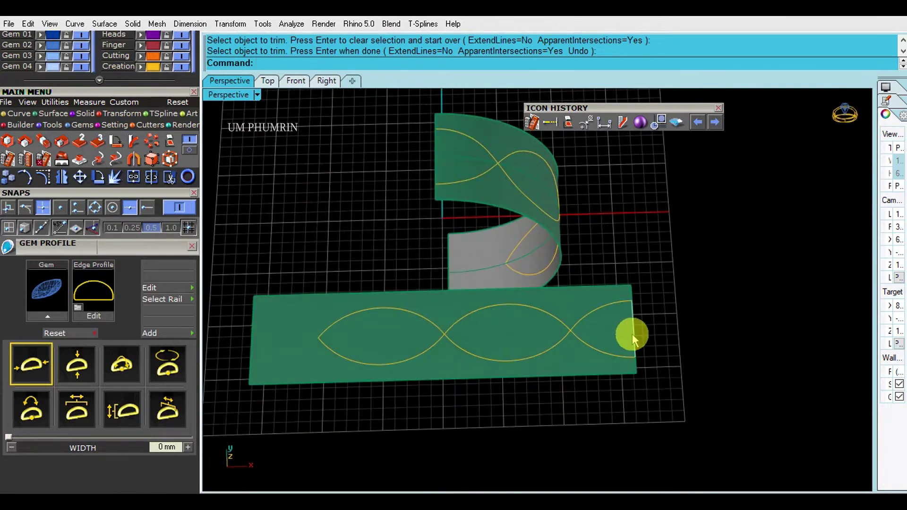
pyautogui.click(632, 333)
pyautogui.write('Mm')
pyautogui.press('Return')
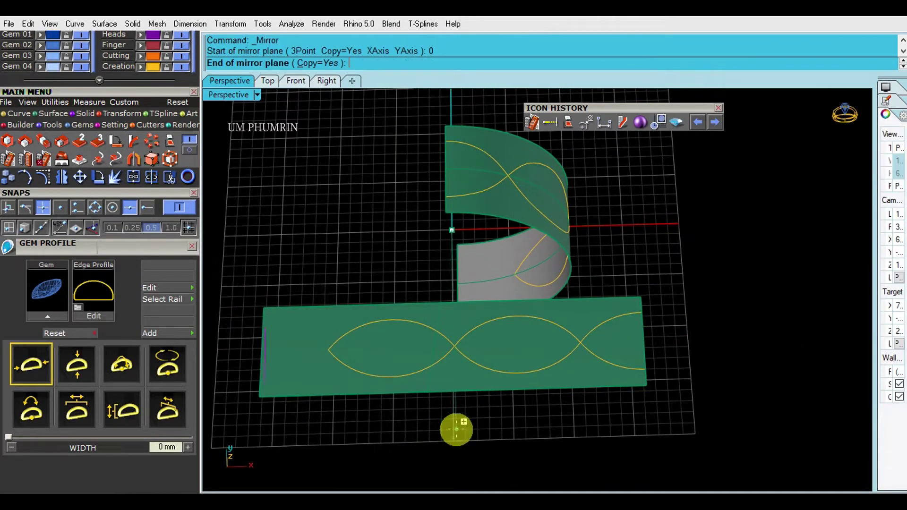
pyautogui.click(518, 377)
pyautogui.click(516, 433)
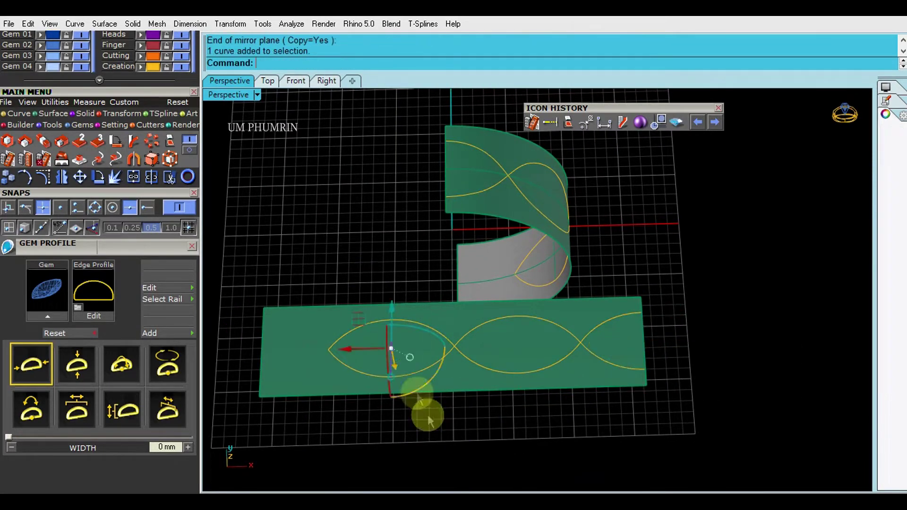
# Step: Trim away the lens's left lobe with the mirrored line
pyautogui.moveTo(364, 263); pyautogui.dragTo(429, 418)
pyautogui.scroll(3, 449, 335)
pyautogui.write('tr')
pyautogui.press('Return')
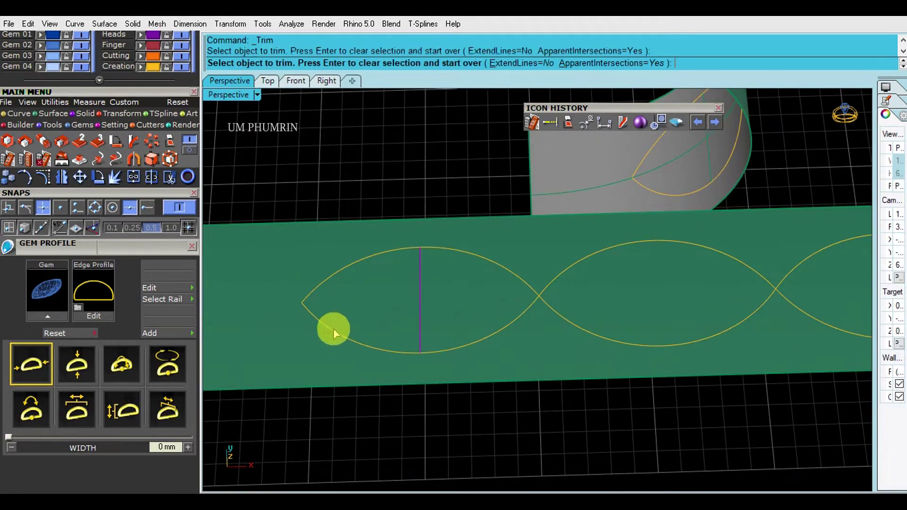
pyautogui.click(332, 323)
pyautogui.press('Return')
# Step: Delete the leftover arc, leaving the two crossing strand curves
pyautogui.scroll(-5, 325, 279)
pyautogui.click(455, 370)
pyautogui.moveTo(455, 370)
pyautogui.mouseDown(button='right')
pyautogui.moveTo(602, 263)
pyautogui.moveTo(623, 424)
pyautogui.mouseUp(button='right')
pyautogui.press('Delete')
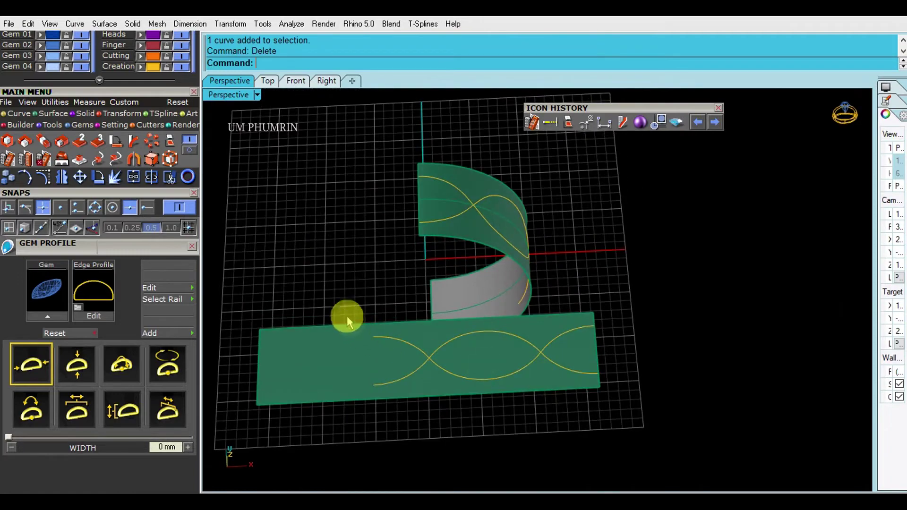
pyautogui.moveTo(642, 432); pyautogui.dragTo(642, 432)
pyautogui.moveTo(529, 405); pyautogui.dragTo(215, 265, button='right')
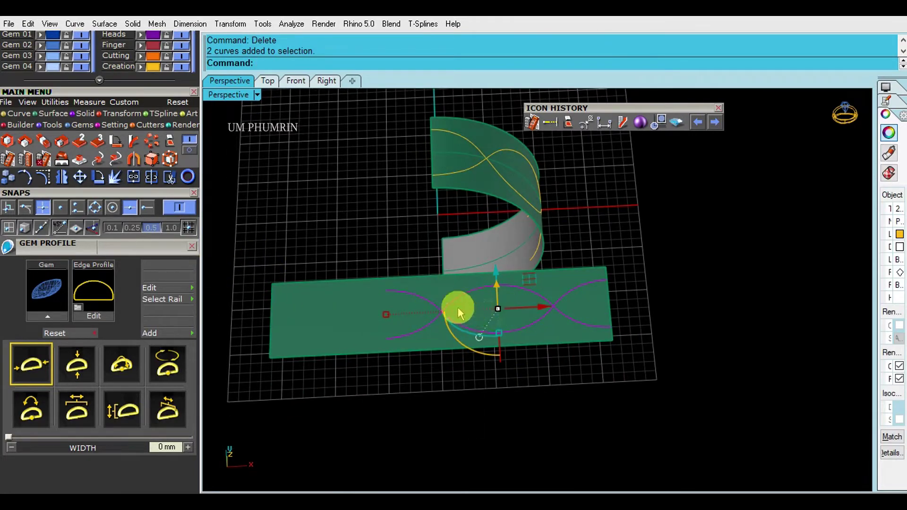
pyautogui.click(189, 150)
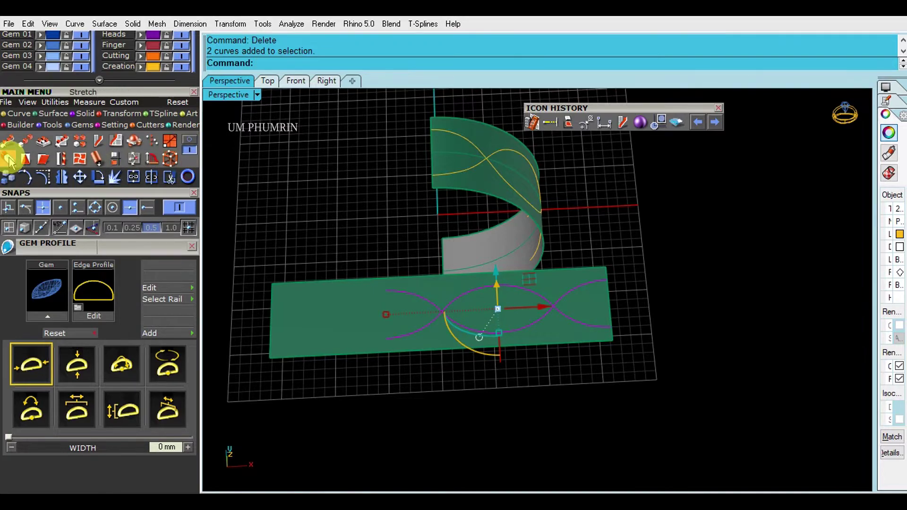
pyautogui.click(9, 159)
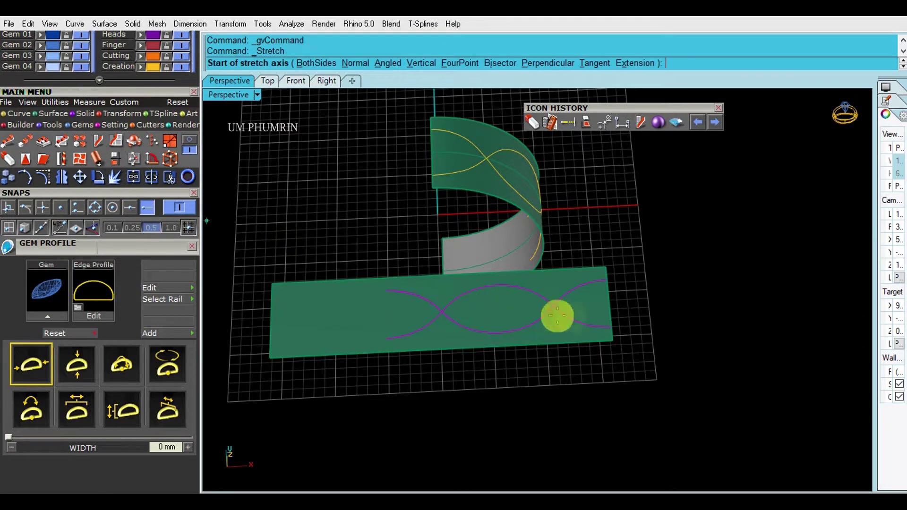
pyautogui.scroll(2, 610, 326)
pyautogui.click(610, 350)
pyautogui.scroll(-2, 567, 353)
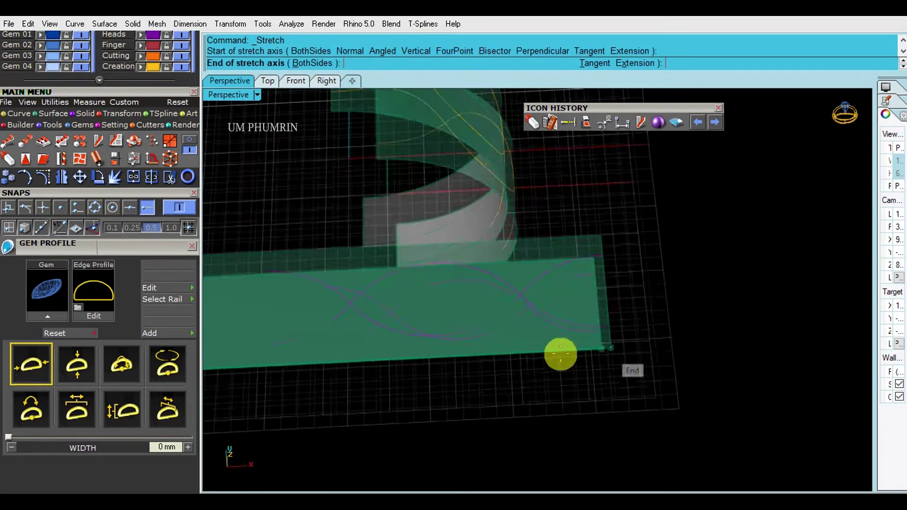
pyautogui.scroll(2, 503, 347)
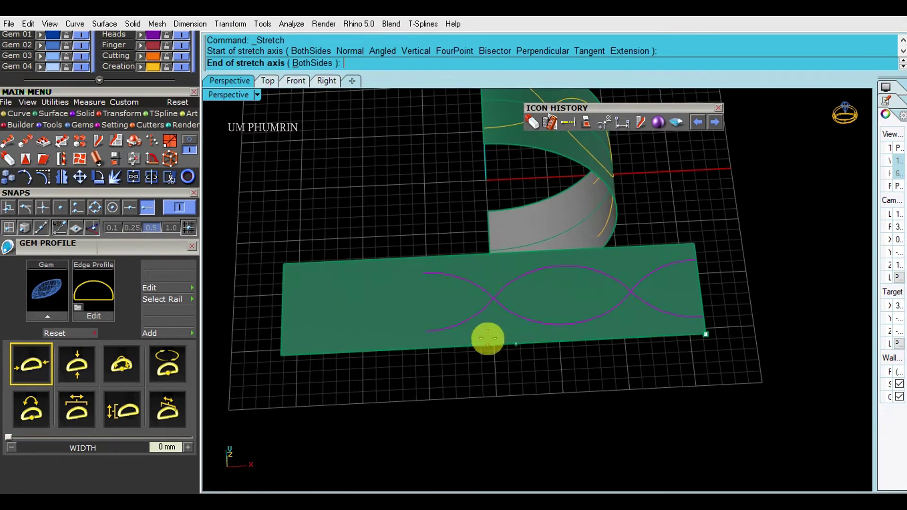
pyautogui.click(426, 335)
pyautogui.press('Return')
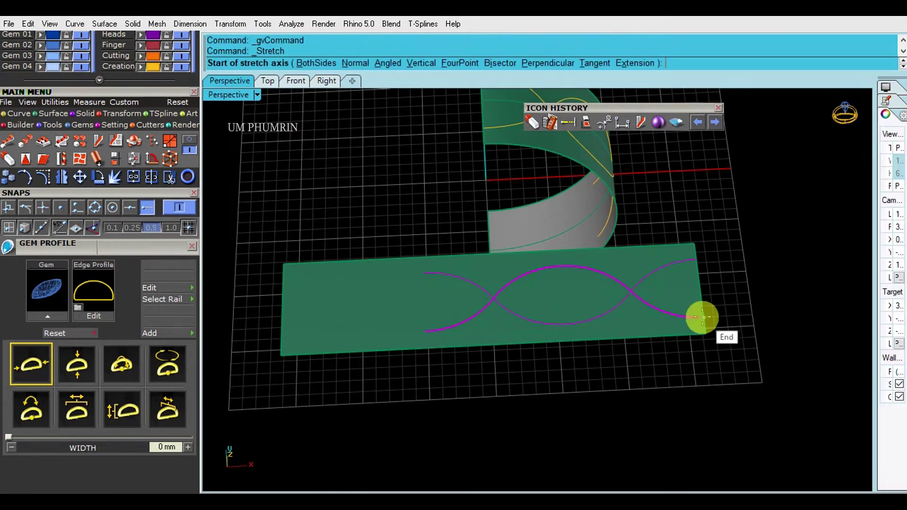
pyautogui.click(702, 323)
pyautogui.click(425, 331)
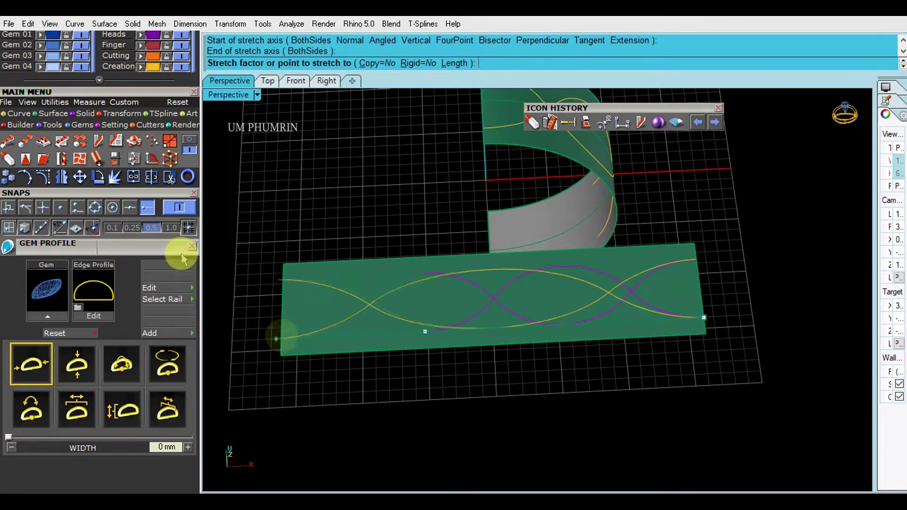
pyautogui.click(277, 337)
pyautogui.moveTo(593, 385)
pyautogui.mouseDown(button='right')
pyautogui.moveTo(475, 338)
pyautogui.moveTo(478, 314)
pyautogui.moveTo(522, 257)
pyautogui.moveTo(705, 447)
pyautogui.moveTo(563, 357)
pyautogui.moveTo(505, 338)
pyautogui.moveTo(545, 326)
pyautogui.mouseUp(button='right')
pyautogui.hotkey('ctrl', 'z')
pyautogui.click(498, 350)
pyautogui.moveTo(564, 402); pyautogui.dragTo(585, 361, button='right')
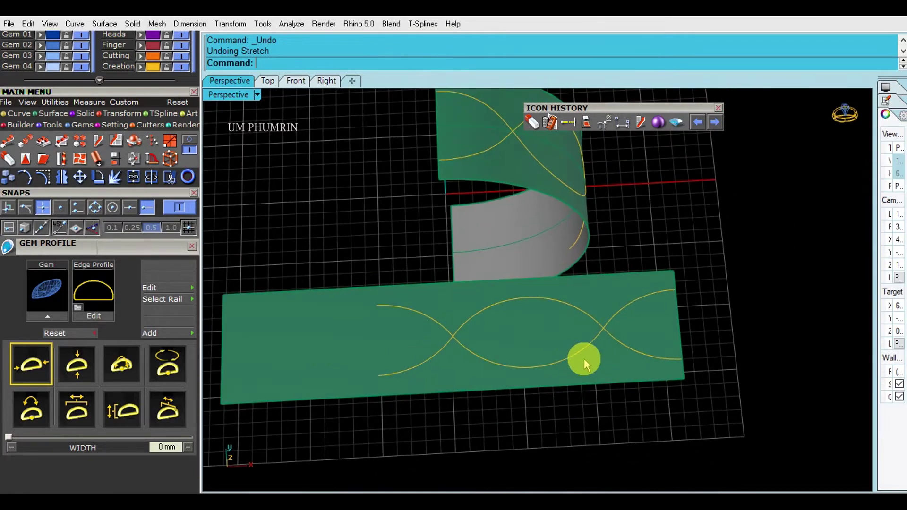
pyautogui.click(559, 362)
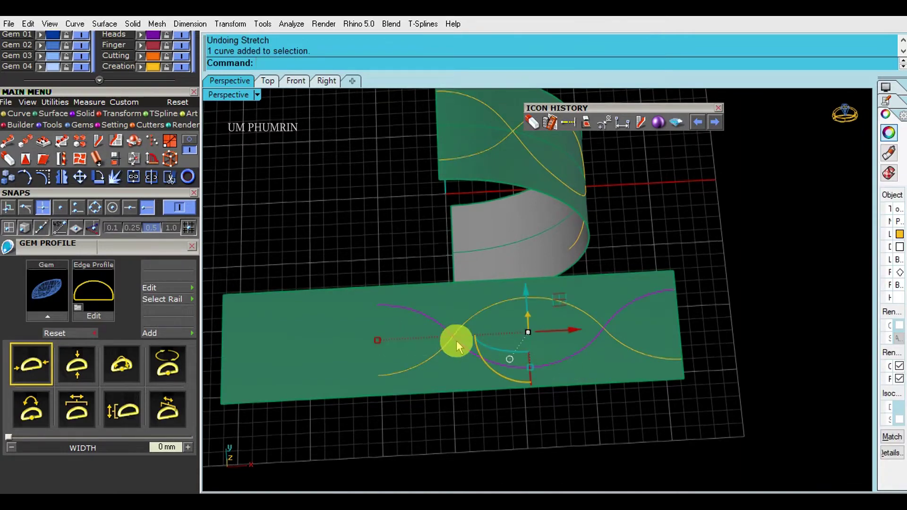
pyautogui.moveTo(459, 344); pyautogui.dragTo(554, 385, button='right')
pyautogui.press('Escape')
pyautogui.moveTo(449, 257); pyautogui.dragTo(532, 318, button='right')
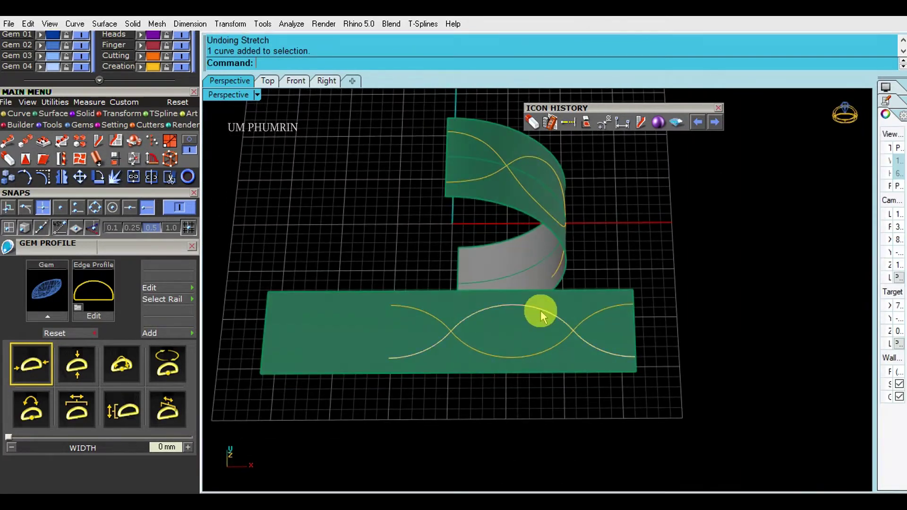
pyautogui.click(536, 344)
pyautogui.press('Return')
pyautogui.moveTo(557, 330); pyautogui.dragTo(494, 336)
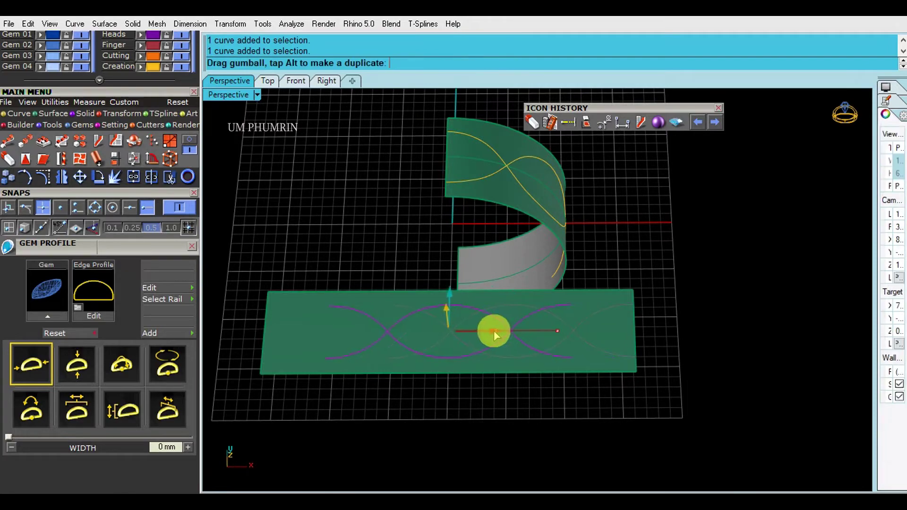
pyautogui.press('Escape')
pyautogui.moveTo(634, 421)
pyautogui.mouseDown(button='right')
pyautogui.moveTo(425, 304)
pyautogui.moveTo(644, 380)
pyautogui.moveTo(464, 273)
pyautogui.mouseUp(button='right')
pyautogui.moveTo(462, 219); pyautogui.dragTo(395, 338)
pyautogui.moveTo(395, 338)
pyautogui.mouseDown(button='right')
pyautogui.moveTo(425, 278)
pyautogui.moveTo(506, 268)
pyautogui.mouseUp(button='right')
pyautogui.press('Delete')
pyautogui.hotkey('ctrl', 'z')
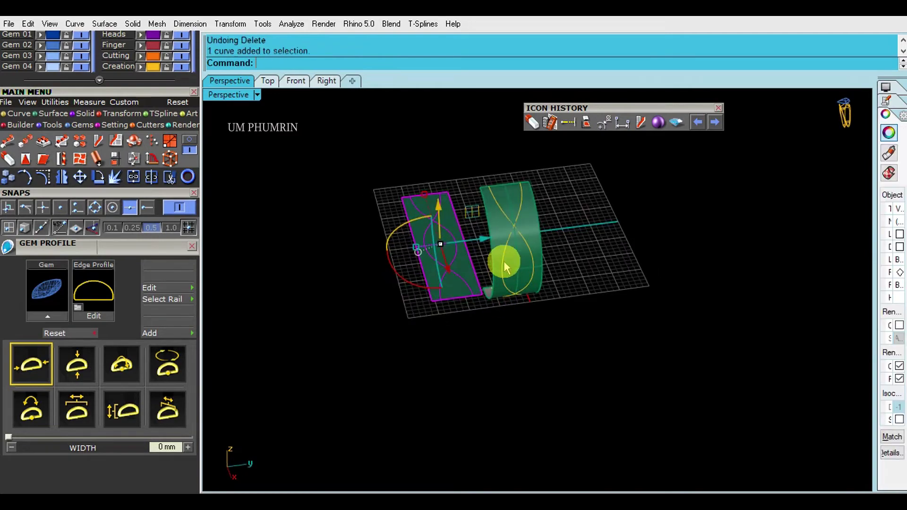
# Step: Save a new version of the project
pyautogui.click(523, 259)
pyautogui.click(591, 279)
pyautogui.scroll(5, 125, 259)
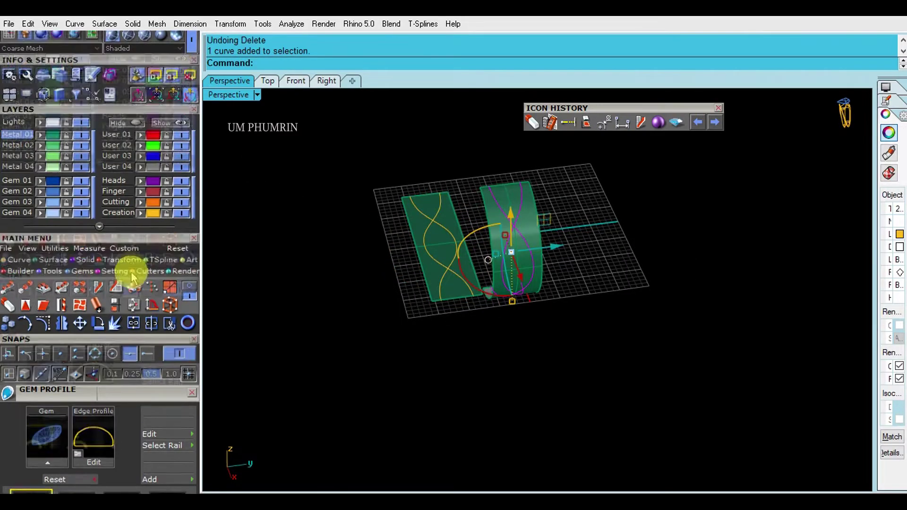
pyautogui.scroll(5, 123, 228)
pyautogui.hotkey('ctrl', 's')
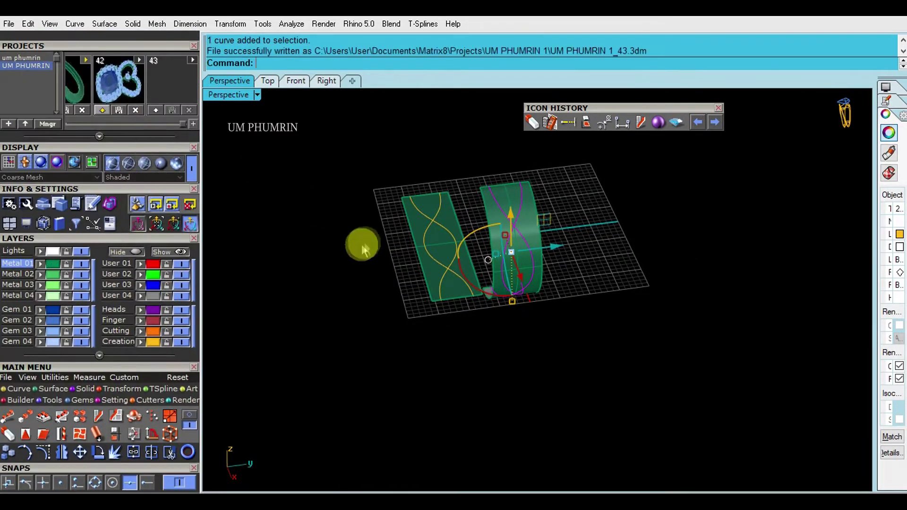
# Step: Delete the flat strip and its curves, keeping the curved band
pyautogui.moveTo(605, 354); pyautogui.dragTo(336, 165)
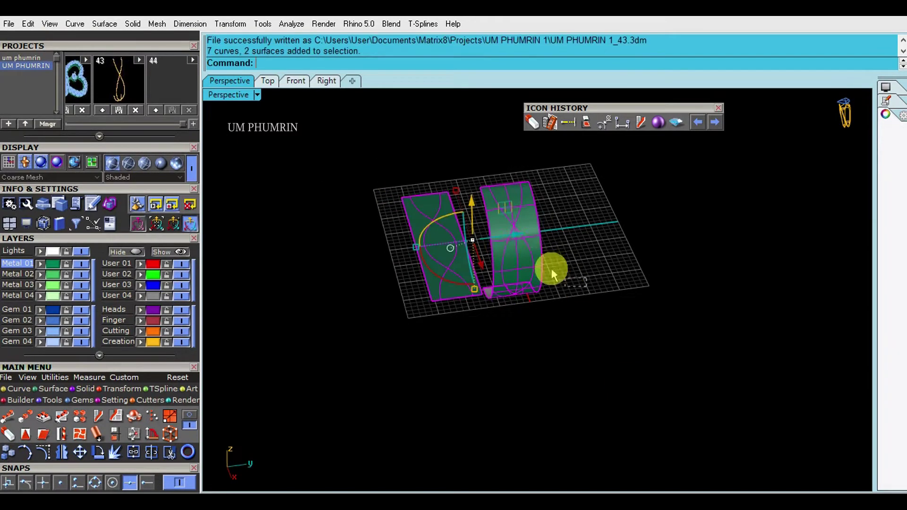
pyautogui.keyDown('ctrl'); pyautogui.moveTo(552, 269); pyautogui.dragTo(494, 243); pyautogui.keyUp('ctrl')
pyautogui.press('Delete')
pyautogui.click(505, 253)
pyautogui.moveTo(505, 253); pyautogui.dragTo(516, 259, button='right')
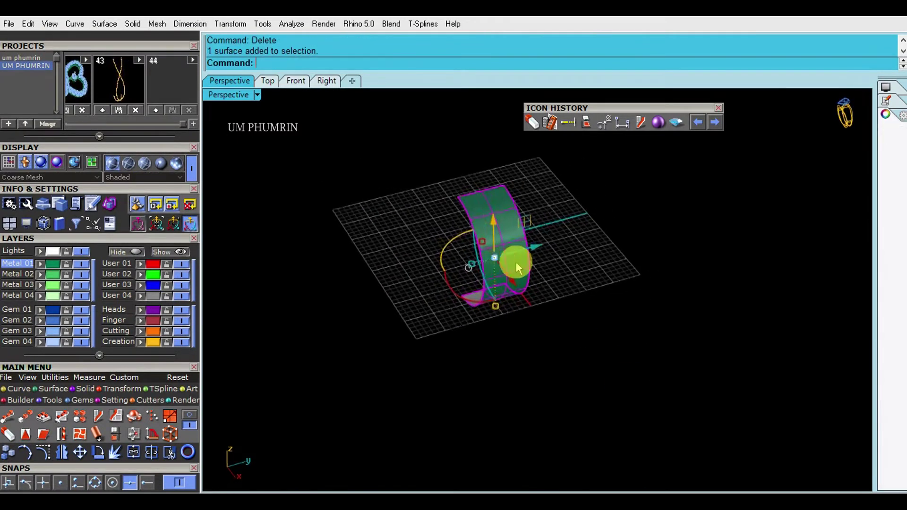
# Step: Import the saved version's curves, remove the duplicate, and launch Profile Placer on the strand curve
pyautogui.click(131, 96)
pyautogui.scroll(2, 513, 265)
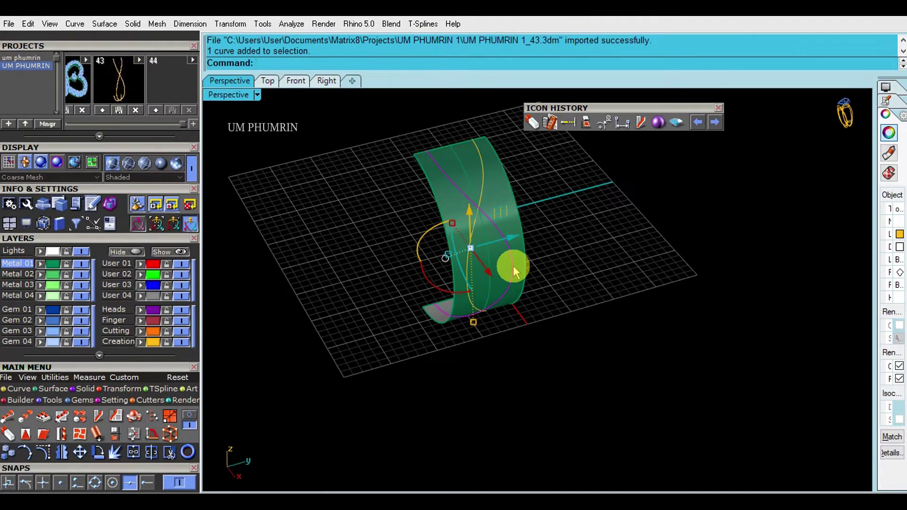
pyautogui.press('Delete')
pyautogui.click(494, 210)
pyautogui.moveTo(495, 211); pyautogui.dragTo(466, 252, button='right')
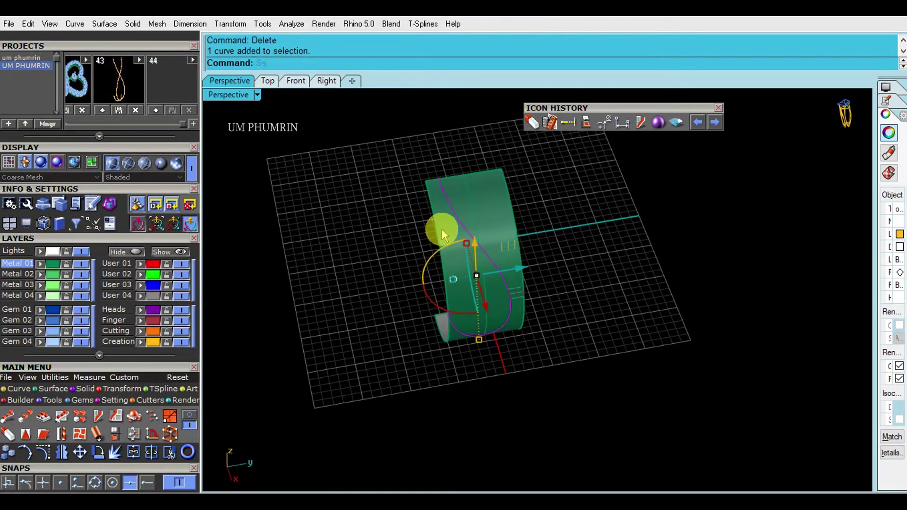
pyautogui.press('Return')
pyautogui.middleClick(432, 206)
pyautogui.click(421, 304)
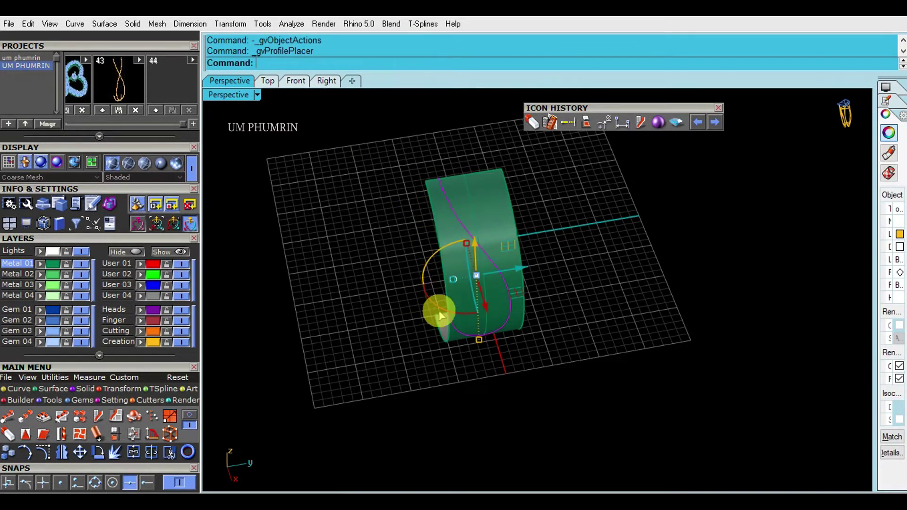
# Step: Place a rectangular profile at the rail start, rolled to 170°, 1.5 mm high by 1.8 mm wide
pyautogui.moveTo(449, 318); pyautogui.dragTo(543, 347, button='right')
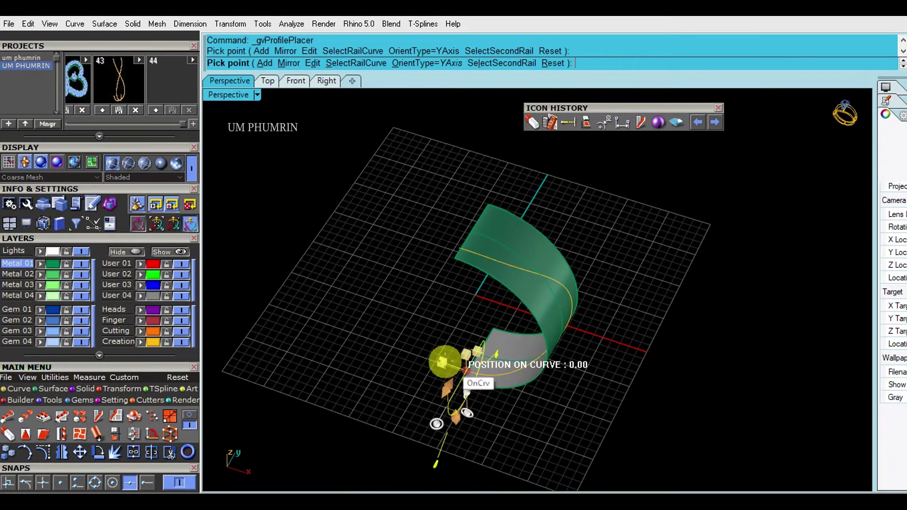
pyautogui.click(401, 365)
pyautogui.scroll(-5, 129, 184)
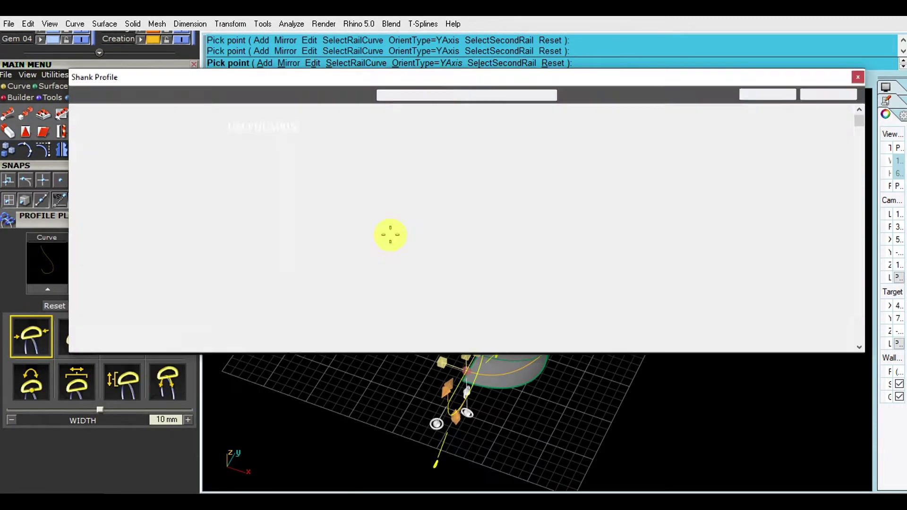
pyautogui.doubleClick(529, 203)
pyautogui.moveTo(423, 359); pyautogui.dragTo(444, 289)
pyautogui.click(71, 343)
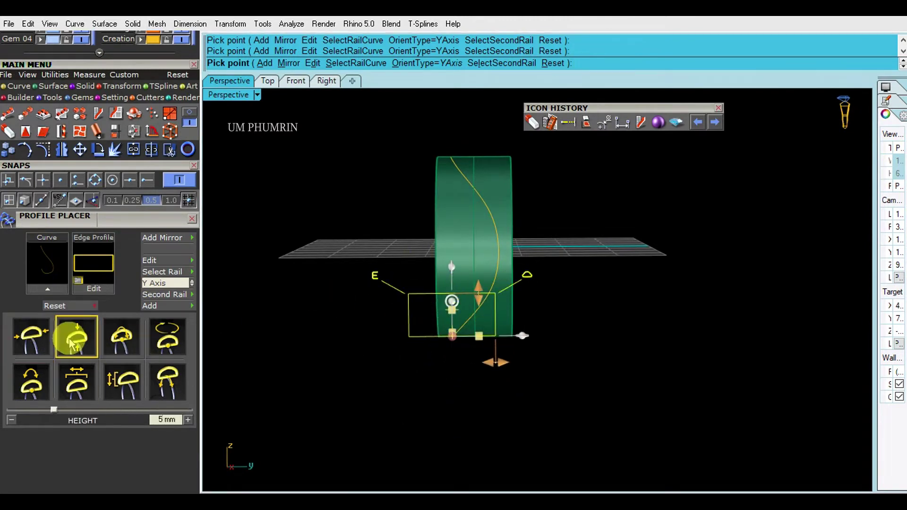
pyautogui.write('.5')
pyautogui.click(71, 341)
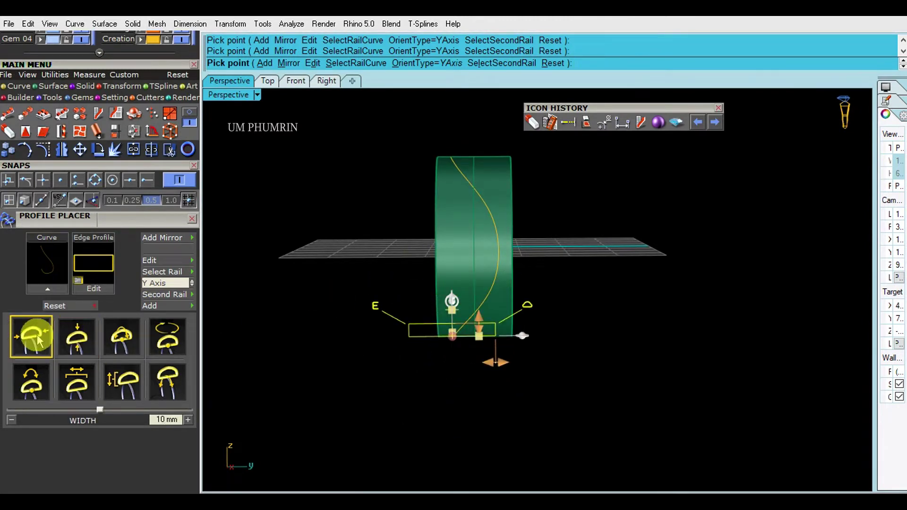
pyautogui.moveTo(368, 321)
pyautogui.mouseDown(button='right')
pyautogui.moveTo(435, 381)
pyautogui.moveTo(419, 259)
pyautogui.mouseUp(button='right')
pyautogui.press('Return')
# Step: Delete the old band surface and sweep the profile along the rail curve
pyautogui.click(491, 279)
pyautogui.moveTo(495, 281)
pyautogui.mouseDown(button='right')
pyautogui.moveTo(489, 307)
pyautogui.moveTo(510, 324)
pyautogui.mouseUp(button='right')
pyautogui.press('Delete')
pyautogui.click(506, 288)
pyautogui.write('Sw')
pyautogui.moveTo(476, 366)
pyautogui.mouseDown(button='right')
pyautogui.moveTo(474, 378)
pyautogui.moveTo(455, 354)
pyautogui.moveTo(430, 347)
pyautogui.mouseUp(button='right')
pyautogui.press('Return')
# Step: Mirror the swept strand about 0, then undo the mirrored copy
pyautogui.press('Return')
pyautogui.write('Mirror')
pyautogui.press('Return')
pyautogui.write('0')
pyautogui.press('Return')
pyautogui.click(447, 420)
pyautogui.moveTo(449, 425)
pyautogui.mouseDown(button='right')
pyautogui.moveTo(577, 264)
pyautogui.moveTo(552, 378)
pyautogui.mouseUp(button='right')
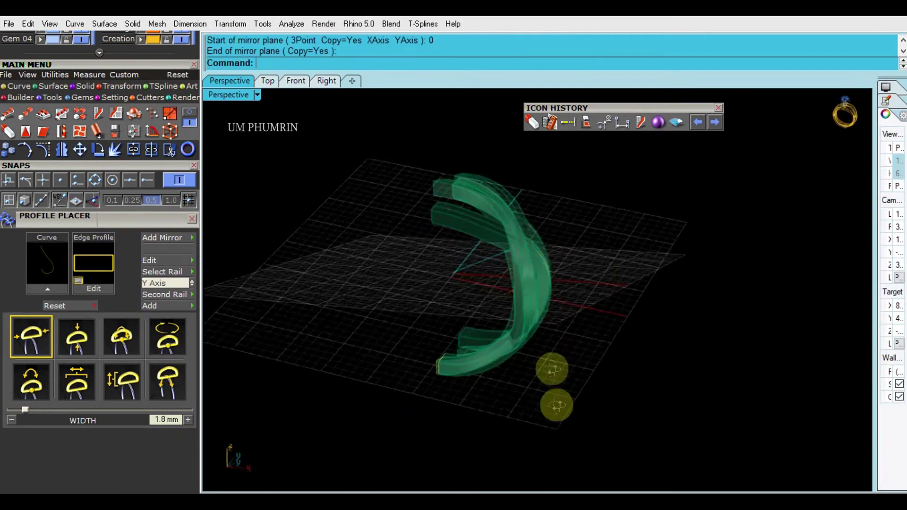
pyautogui.hotkey('ctrl', 'z')
pyautogui.click(522, 337)
pyautogui.moveTo(523, 336)
pyautogui.mouseDown(button='right')
pyautogui.moveTo(492, 384)
pyautogui.moveTo(483, 381)
pyautogui.moveTo(518, 295)
pyautogui.moveTo(543, 317)
pyautogui.moveTo(605, 268)
pyautogui.mouseUp(button='right')
pyautogui.click(484, 381)
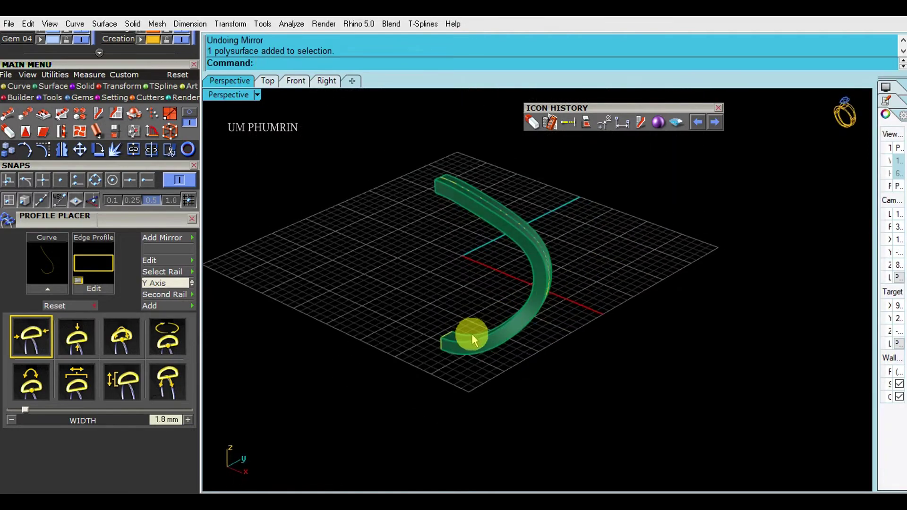
# Step: Delete the swept tube and start Profile Placer on the rail curve
pyautogui.click(472, 334)
pyautogui.press('Delete')
pyautogui.click(474, 325)
pyautogui.moveTo(474, 324)
pyautogui.mouseDown(button='right')
pyautogui.moveTo(534, 345)
pyautogui.moveTo(521, 338)
pyautogui.mouseUp(button='right')
pyautogui.rightClick(521, 338)
pyautogui.click(533, 341)
# Step: Place profiles at the curve's start, end and midpoint
pyautogui.click(466, 315)
pyautogui.moveTo(456, 326); pyautogui.dragTo(439, 167)
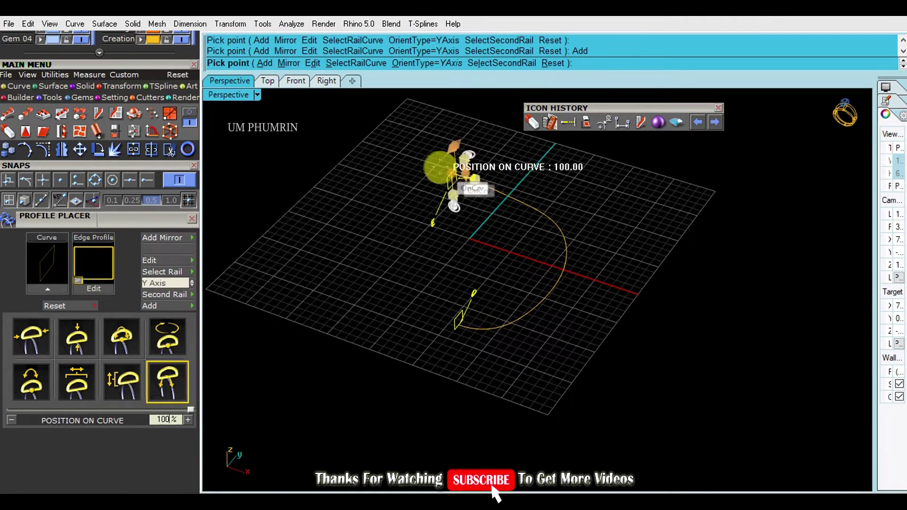
pyautogui.moveTo(496, 280); pyautogui.dragTo(398, 145, button='right')
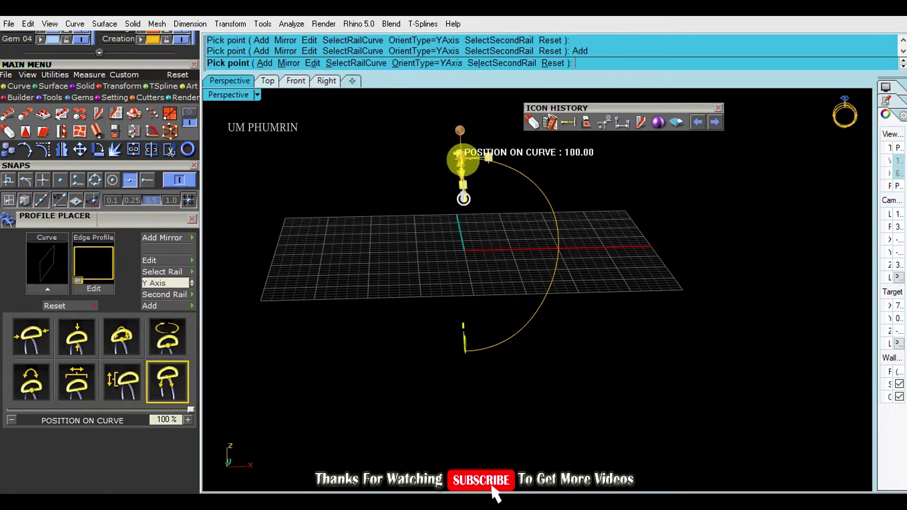
pyautogui.click(547, 243)
pyautogui.moveTo(546, 243); pyautogui.dragTo(523, 260, button='right')
pyautogui.click(268, 83)
pyautogui.rightClick(270, 108)
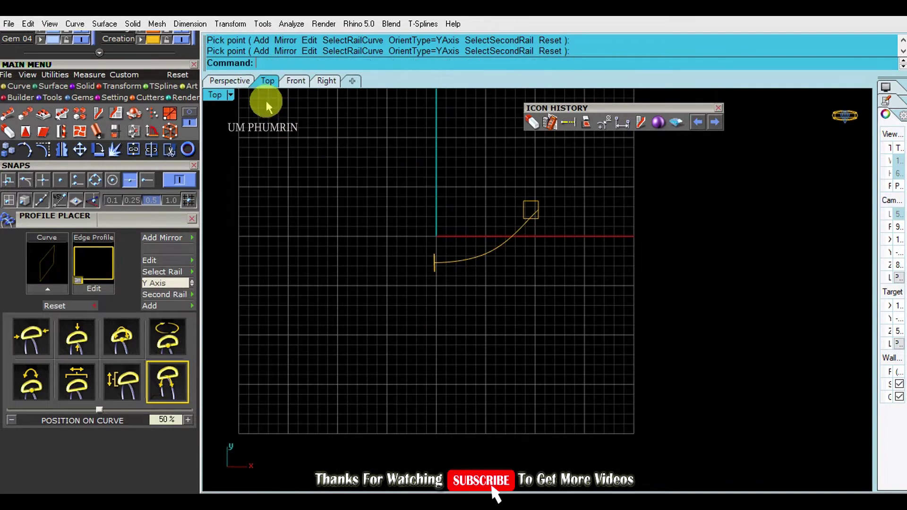
pyautogui.click(229, 80)
# Step: Sweep the profiles along the rail with sw11 into a solid strand
pyautogui.click(500, 249)
pyautogui.moveTo(496, 328); pyautogui.dragTo(506, 370, button='right')
pyautogui.write('sw11')
pyautogui.press('Return')
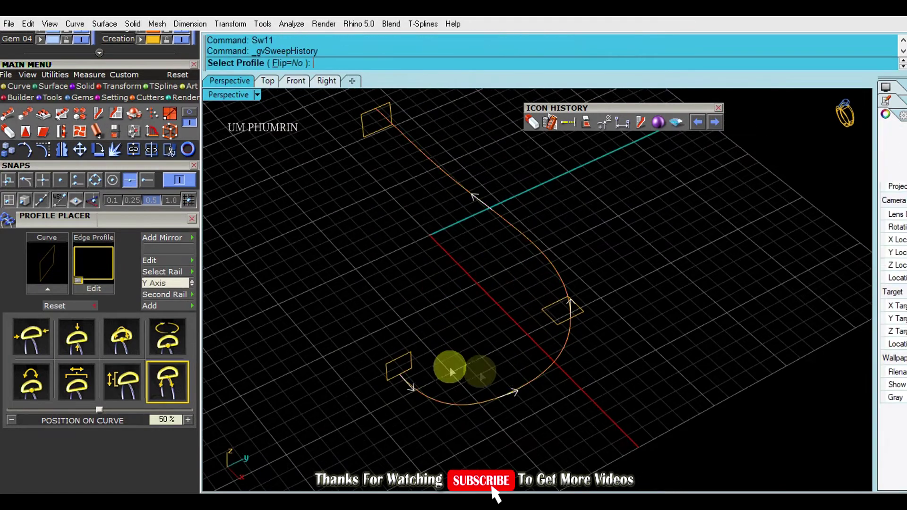
pyautogui.click(409, 368)
pyautogui.press('Return')
pyautogui.moveTo(481, 247); pyautogui.dragTo(505, 287, button='right')
# Step: Mirror the strand about the origin so two strands cross into a closed shank
pyautogui.click(522, 289)
pyautogui.write('mm')
pyautogui.press('Return')
pyautogui.write('0')
pyautogui.press('Return')
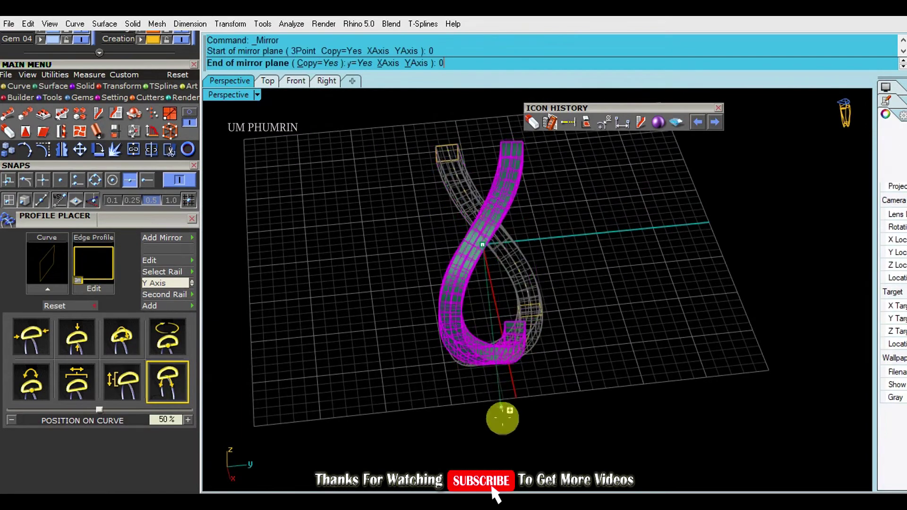
pyautogui.click(516, 431)
pyautogui.moveTo(516, 431); pyautogui.dragTo(549, 332, button='right')
pyautogui.click(498, 218)
pyautogui.moveTo(497, 218)
pyautogui.mouseDown(button='right')
pyautogui.moveTo(552, 310)
pyautogui.moveTo(653, 388)
pyautogui.moveTo(438, 287)
pyautogui.moveTo(558, 352)
pyautogui.moveTo(577, 381)
pyautogui.mouseUp(button='right')
pyautogui.press('Return')
# Step: Show all hidden objects, including the flower head
pyautogui.click(518, 453)
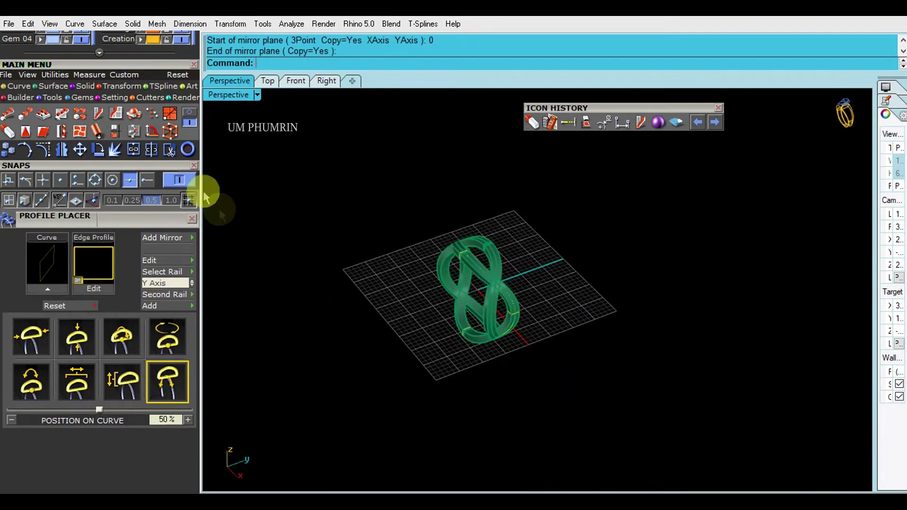
pyautogui.moveTo(165, 70); pyautogui.dragTo(165, 258)
pyautogui.click(174, 142)
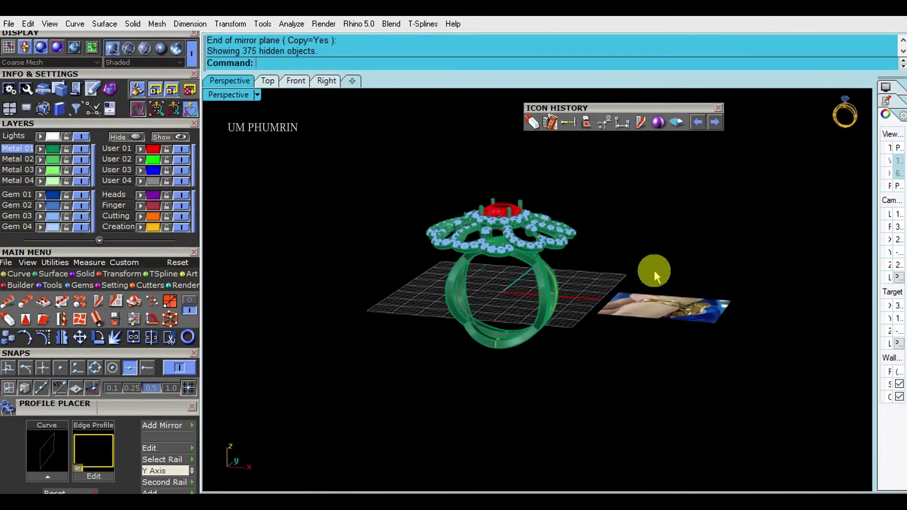
# Step: Hide the reference photo layer and check the ring from the right view
pyautogui.moveTo(651, 268)
pyautogui.mouseDown(button='right')
pyautogui.moveTo(453, 373)
pyautogui.moveTo(429, 414)
pyautogui.moveTo(557, 300)
pyautogui.moveTo(643, 280)
pyautogui.moveTo(537, 366)
pyautogui.moveTo(538, 398)
pyautogui.moveTo(568, 356)
pyautogui.moveTo(526, 297)
pyautogui.moveTo(524, 313)
pyautogui.mouseUp(button='right')
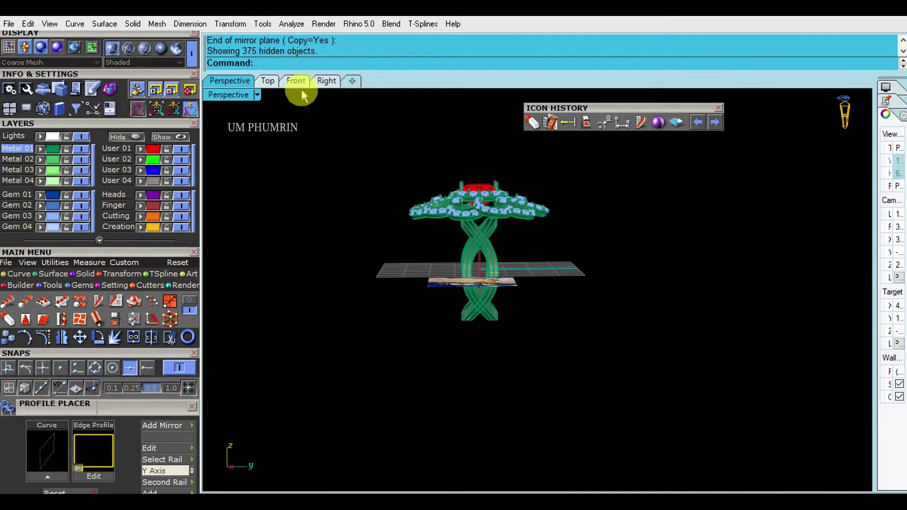
pyautogui.moveTo(329, 210); pyautogui.dragTo(433, 310, button='right')
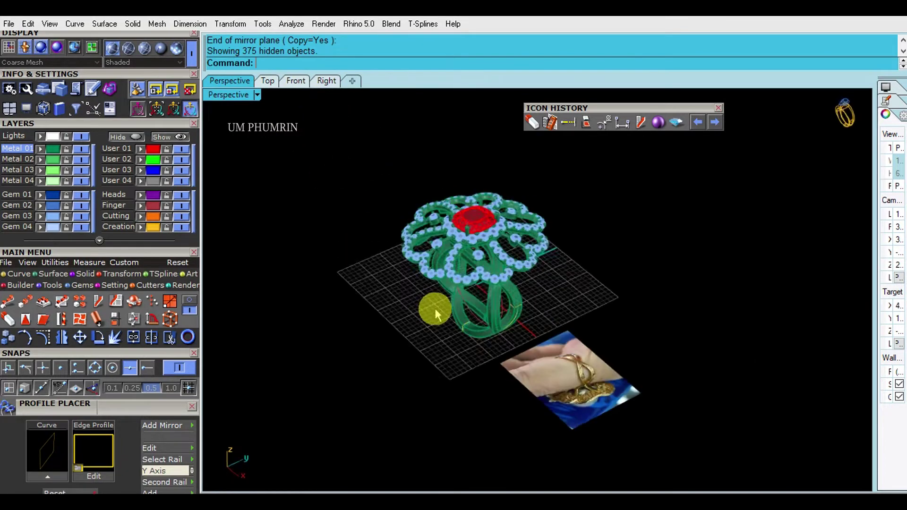
pyautogui.click(81, 139)
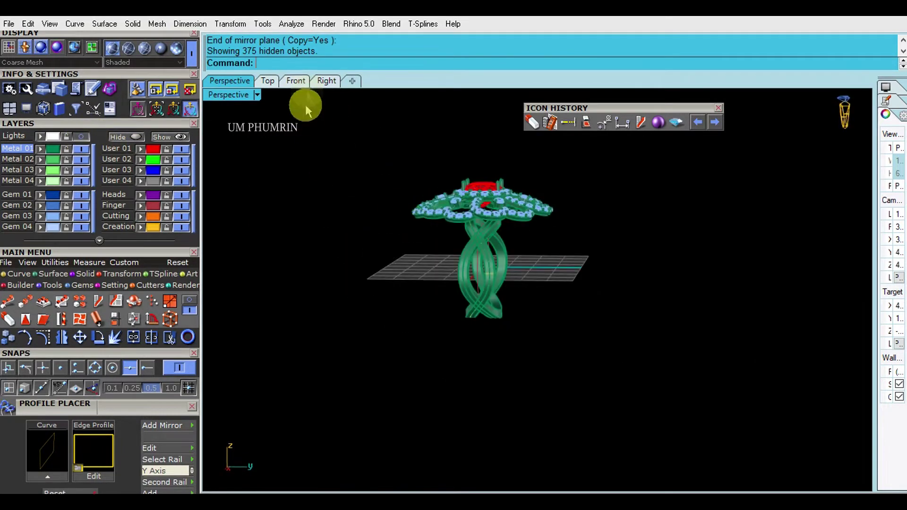
pyautogui.hotkey('ctrl', 'Tab')
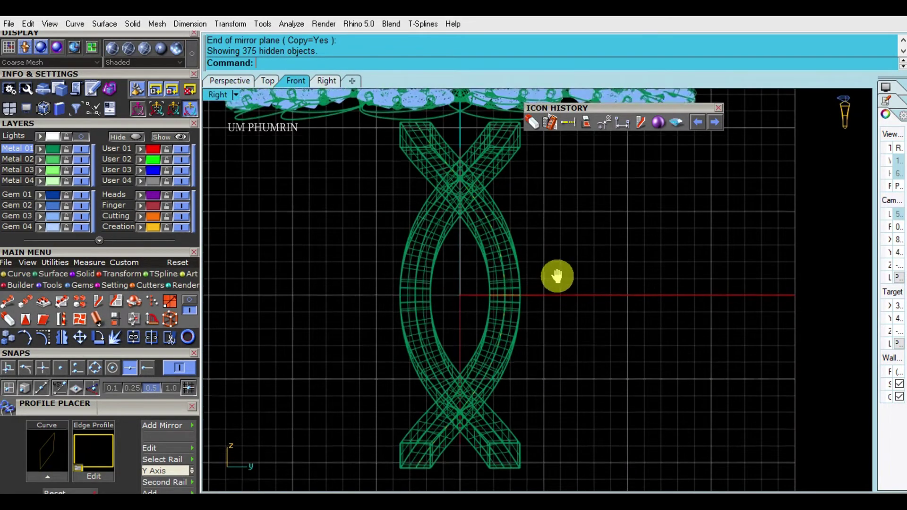
pyautogui.click(233, 91)
# Step: Inspect the twisted shank from front, right wireframe and perspective views
pyautogui.moveTo(518, 265)
pyautogui.mouseDown(button='right')
pyautogui.moveTo(564, 265)
pyautogui.moveTo(557, 249)
pyautogui.moveTo(528, 245)
pyautogui.mouseUp(button='right')
pyautogui.click(296, 81)
pyautogui.scroll(2, 486, 235)
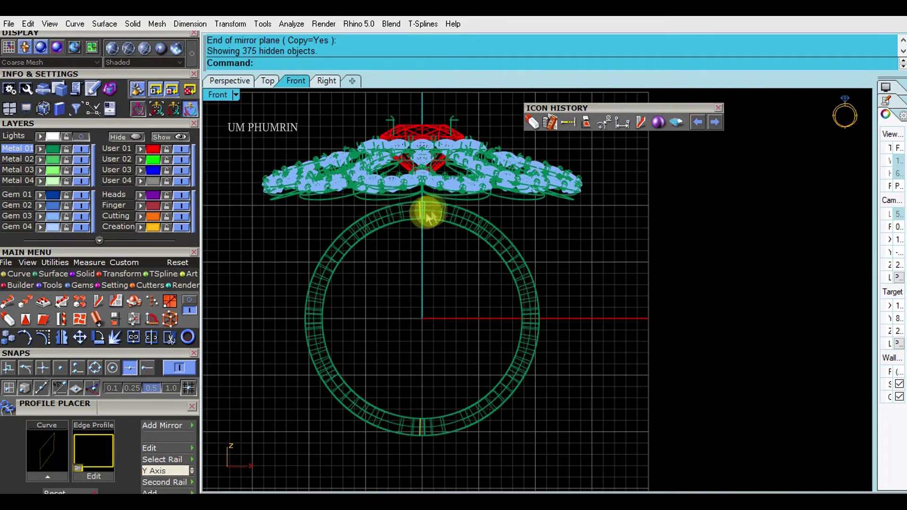
pyautogui.click(240, 86)
pyautogui.moveTo(510, 262)
pyautogui.mouseDown(button='right')
pyautogui.moveTo(511, 277)
pyautogui.moveTo(373, 249)
pyautogui.moveTo(500, 259)
pyautogui.moveTo(630, 241)
pyautogui.moveTo(720, 242)
pyautogui.moveTo(543, 239)
pyautogui.moveTo(512, 259)
pyautogui.moveTo(522, 267)
pyautogui.moveTo(524, 193)
pyautogui.moveTo(504, 248)
pyautogui.moveTo(503, 295)
pyautogui.moveTo(518, 285)
pyautogui.moveTo(360, 140)
pyautogui.mouseUp(button='right')
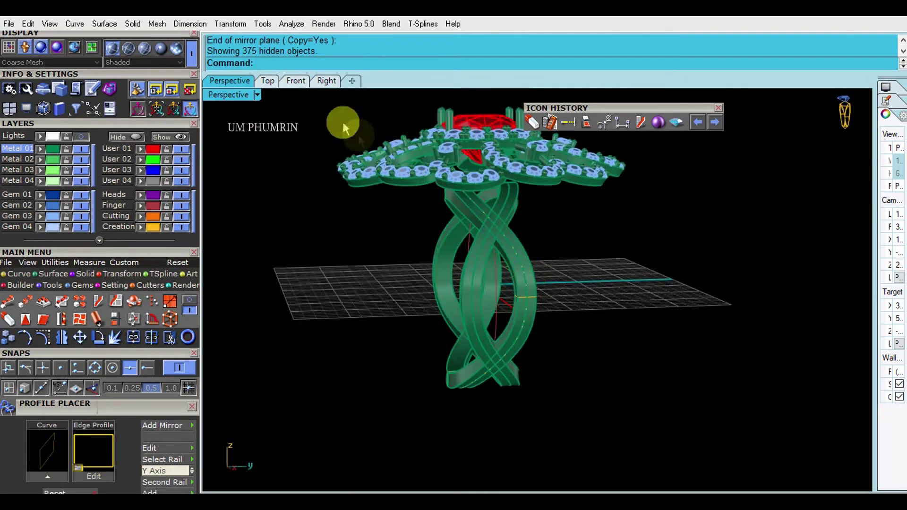
pyautogui.hotkey('ctrl', 'F3')
pyautogui.click(230, 81)
pyautogui.moveTo(542, 303)
pyautogui.mouseDown(button='right')
pyautogui.moveTo(571, 207)
pyautogui.moveTo(550, 286)
pyautogui.moveTo(524, 309)
pyautogui.moveTo(609, 316)
pyautogui.mouseUp(button='right')
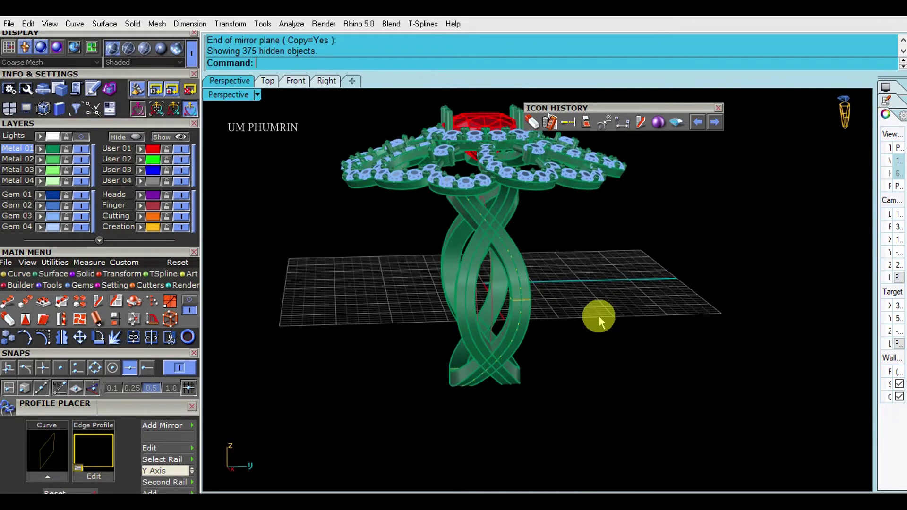
# Step: Undo the reveal and the mirrored strand, then select the remaining swept band
pyautogui.hotkey('ctrl', 'z')
pyautogui.hotkey('ctrl', 'z')
pyautogui.moveTo(593, 316); pyautogui.dragTo(516, 299, button='right')
pyautogui.click(516, 277)
pyautogui.click(547, 308)
pyautogui.moveTo(490, 238)
pyautogui.mouseDown(button='right')
pyautogui.moveTo(522, 293)
pyautogui.moveTo(435, 294)
pyautogui.moveTo(486, 318)
pyautogui.mouseUp(button='right')
# Step: Delete the swept band, then cancel an attempt to place profiles on the rail curve
pyautogui.press('Delete')
pyautogui.click(486, 318)
pyautogui.rightClick(486, 320)
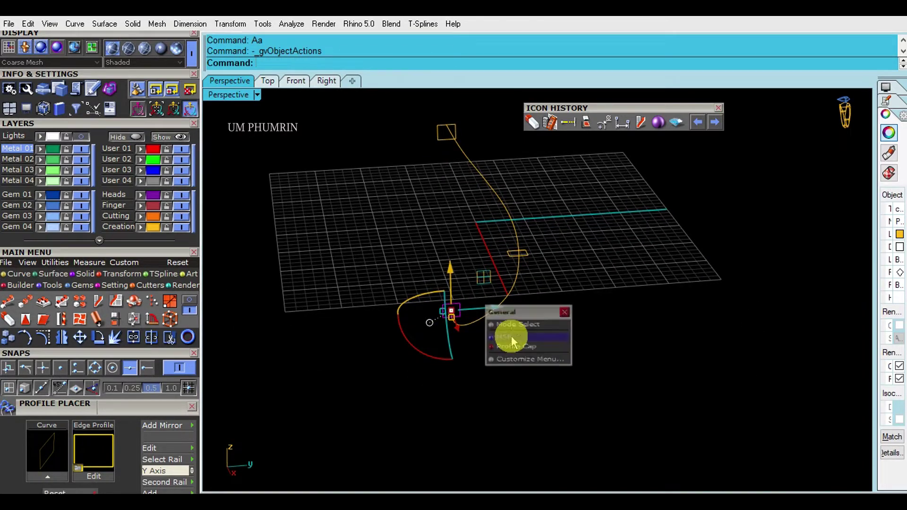
pyautogui.click(511, 338)
pyautogui.press('Escape')
# Step: Show hidden ring parts and start an Outside Ring Rail on the red ring-size circle in Front view
pyautogui.click(170, 136)
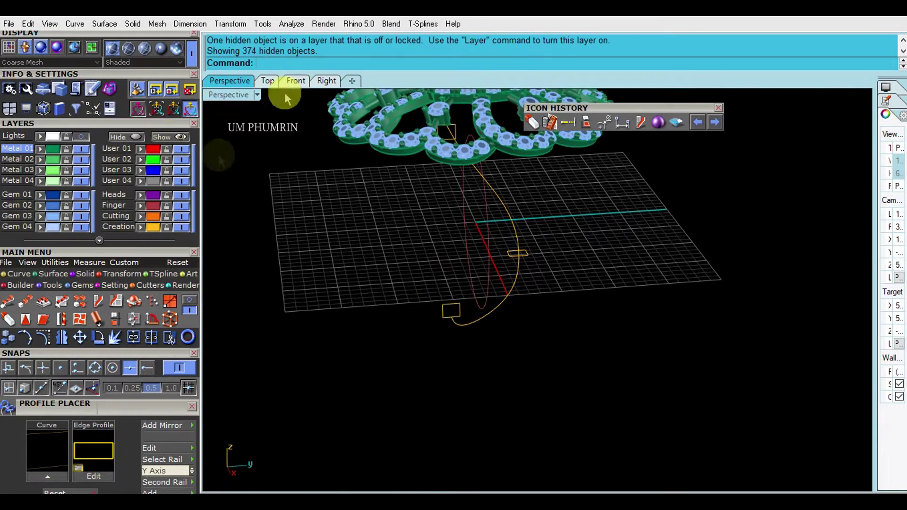
pyautogui.click(293, 81)
pyautogui.click(437, 221)
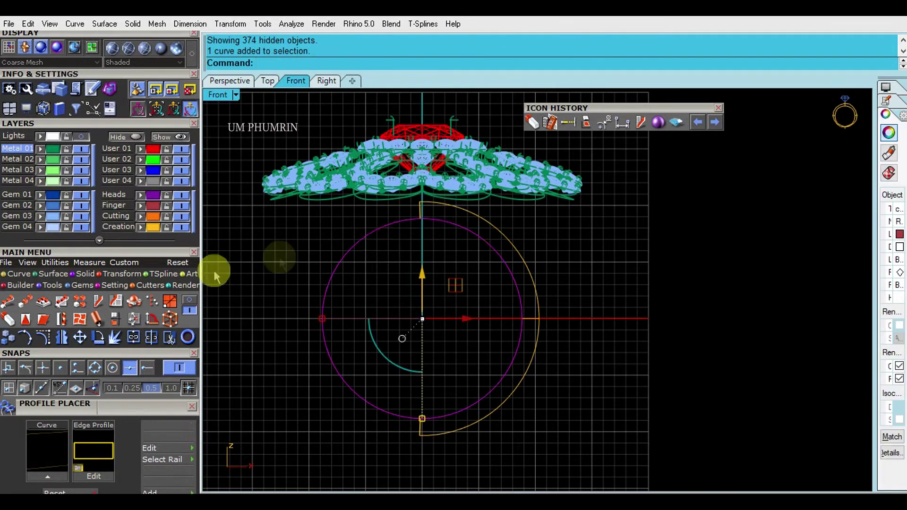
pyautogui.click(53, 285)
pyautogui.click(44, 301)
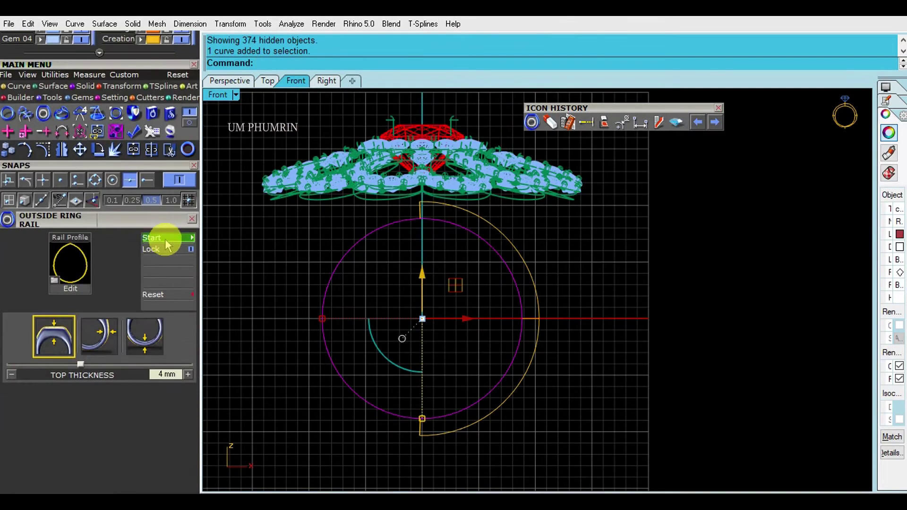
pyautogui.click(166, 245)
# Step: Give the outside ring rail a rounded profile and a 1.5 mm bottom thickness
pyautogui.click(69, 263)
pyautogui.scroll(-3, 214, 260)
pyautogui.scroll(-3, 215, 260)
pyautogui.click(214, 259)
pyautogui.click(144, 340)
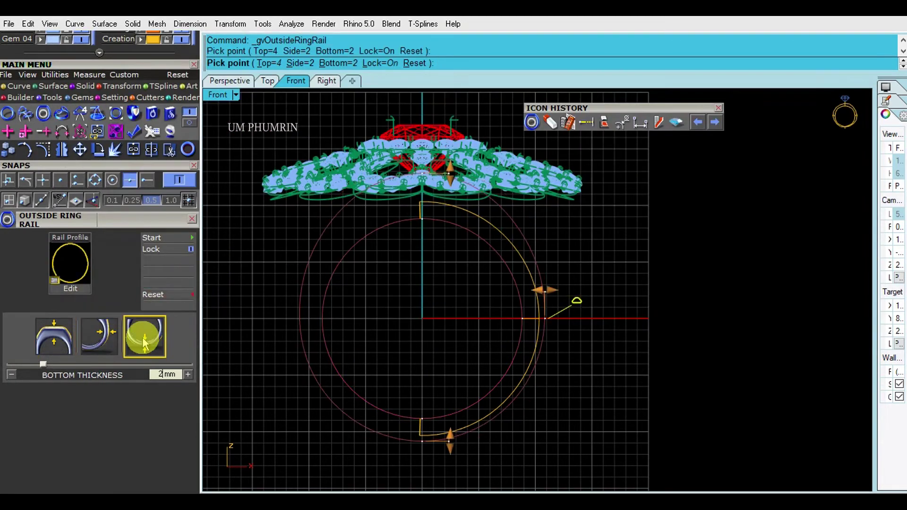
pyautogui.click(119, 335)
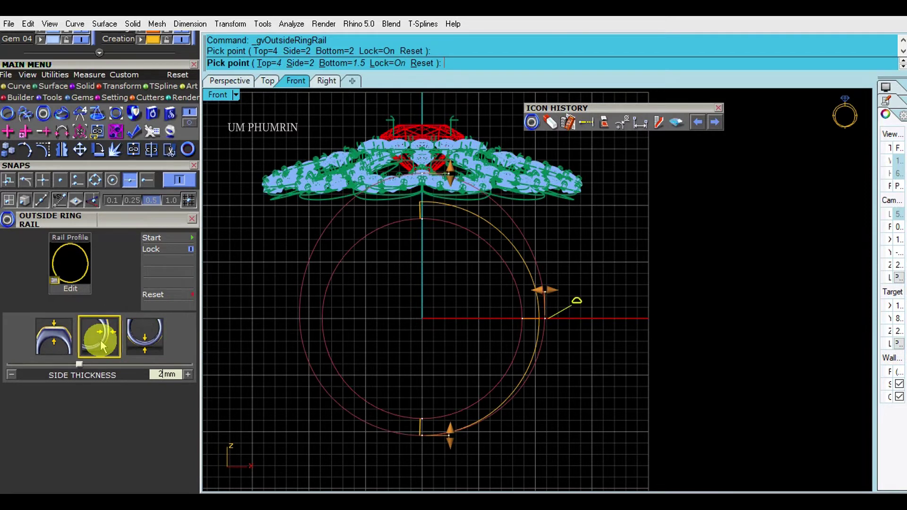
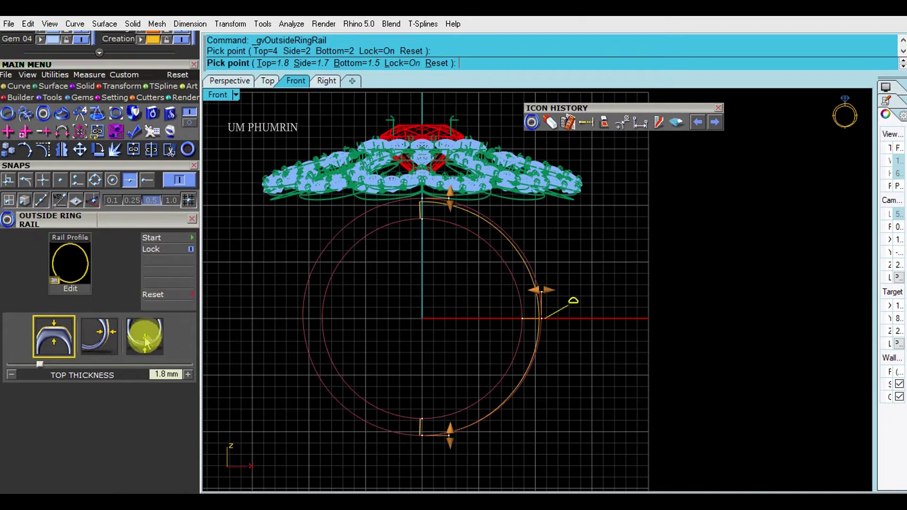
# Step: Set the Outside Ring Rail side thickness to 1.65 mm
pyautogui.click(103, 341)
pyautogui.click(144, 341)
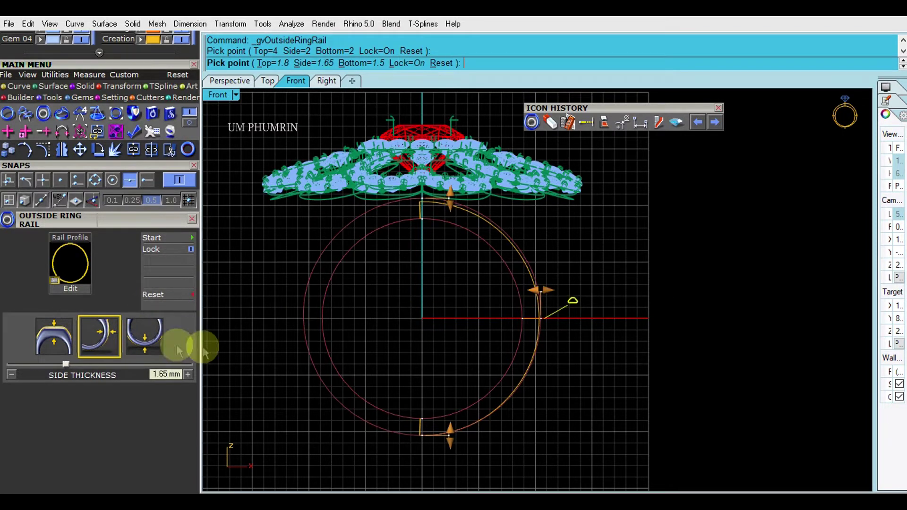
pyautogui.scroll(-3, 438, 241)
pyautogui.scroll(5, 405, 288)
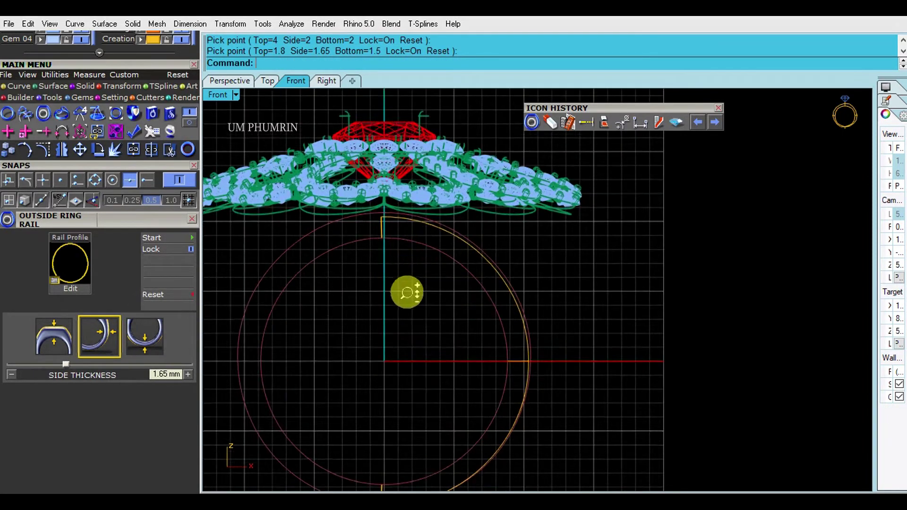
pyautogui.scroll(-3, 423, 280)
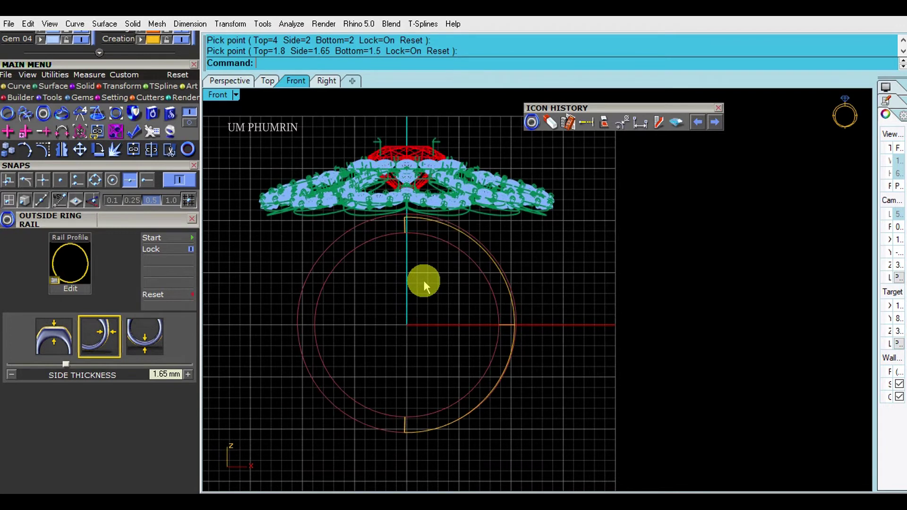
# Step: Delete the outer ring curve and offset the finger circle 1.6 mm outward
pyautogui.click(63, 331)
pyautogui.click(331, 250)
pyautogui.press('Delete')
pyautogui.write('ff')
pyautogui.press('Return')
pyautogui.write('a')
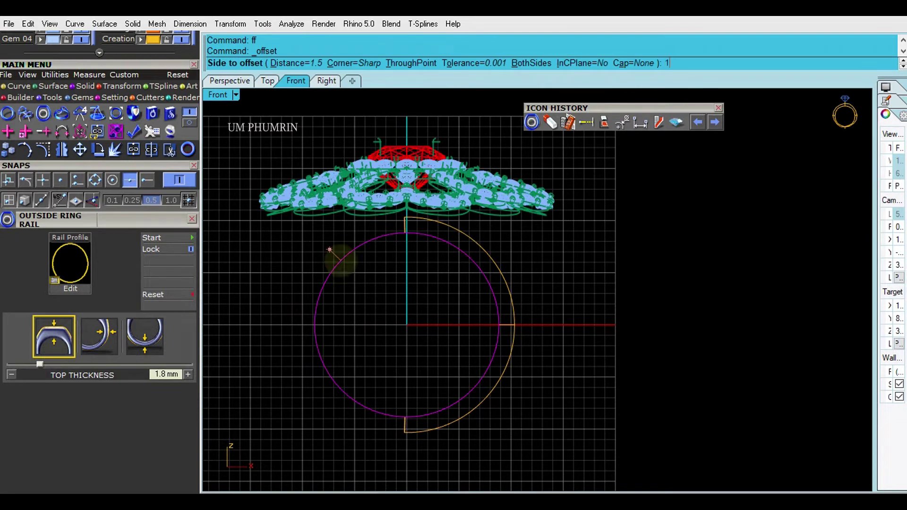
pyautogui.click(341, 264)
pyautogui.scroll(2, 480, 258)
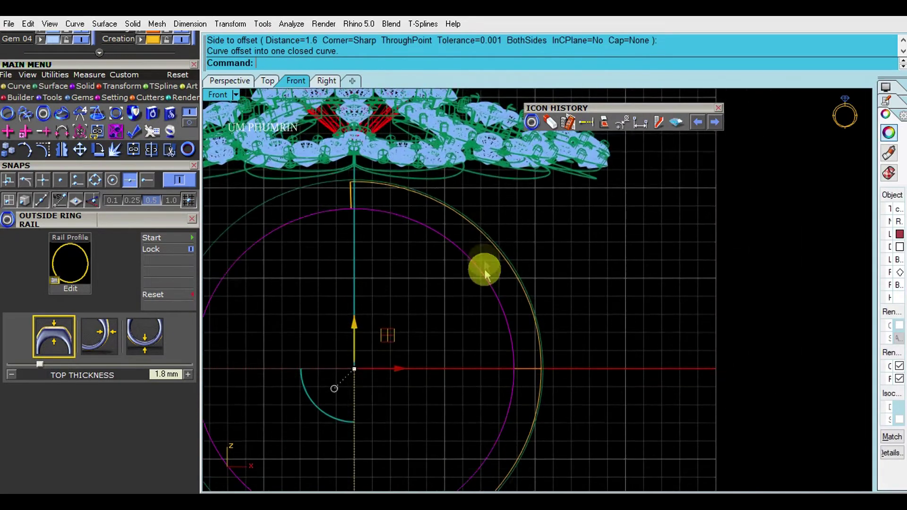
pyautogui.scroll(1, 481, 267)
pyautogui.scroll(1, 510, 251)
# Step: Delete the leftover arcs and extrude the offset circle into a band in Perspective
pyautogui.click(415, 390)
pyautogui.press('Delete')
pyautogui.click(452, 290)
pyautogui.press('Delete')
pyautogui.scroll(-3, 392, 254)
pyautogui.scroll(4, 364, 223)
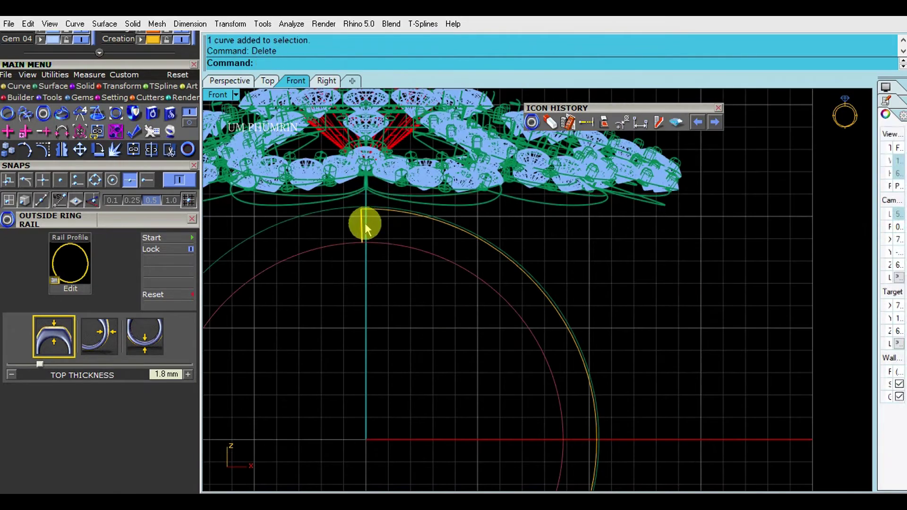
pyautogui.scroll(-3, 344, 226)
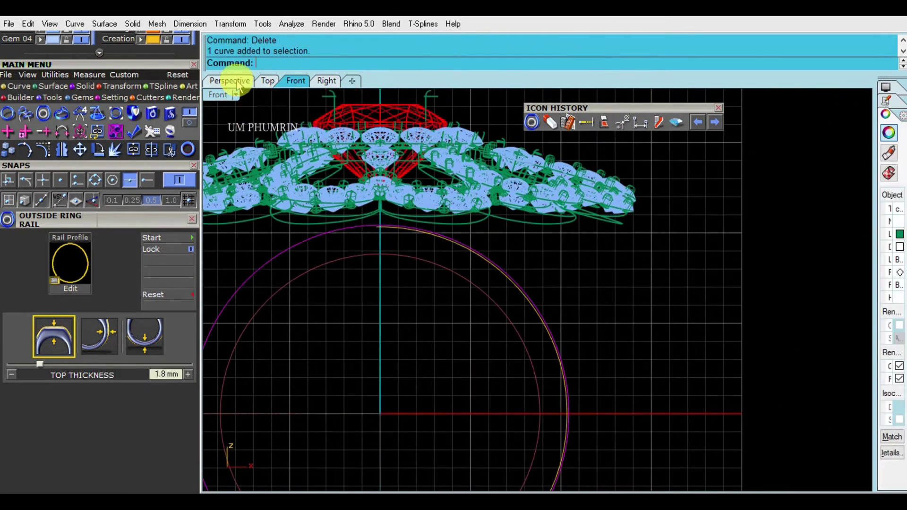
pyautogui.click(230, 80)
pyautogui.click(388, 289)
pyautogui.moveTo(388, 290)
pyautogui.mouseDown(button='right')
pyautogui.moveTo(551, 320)
pyautogui.moveTo(479, 325)
pyautogui.mouseUp(button='right')
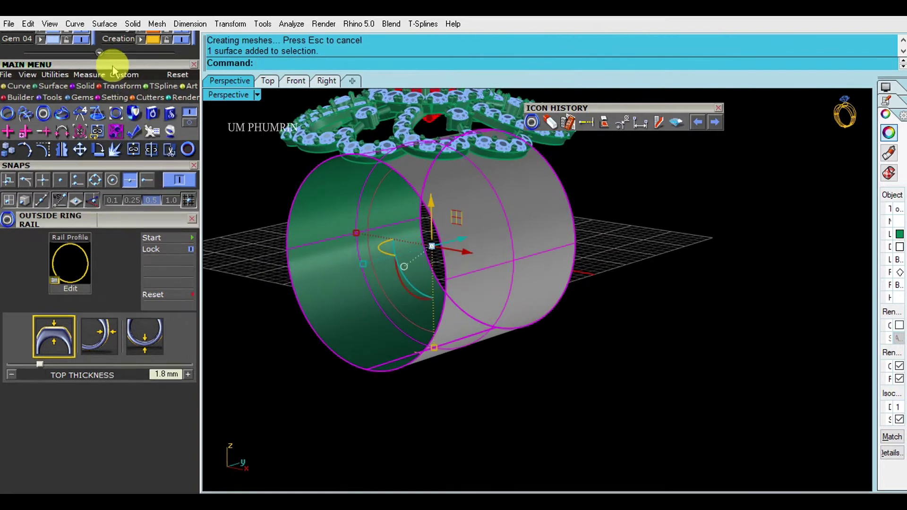
# Step: Pull the shank curve onto the extruded band surface
pyautogui.moveTo(112, 68); pyautogui.dragTo(104, 233)
pyautogui.click(18, 254)
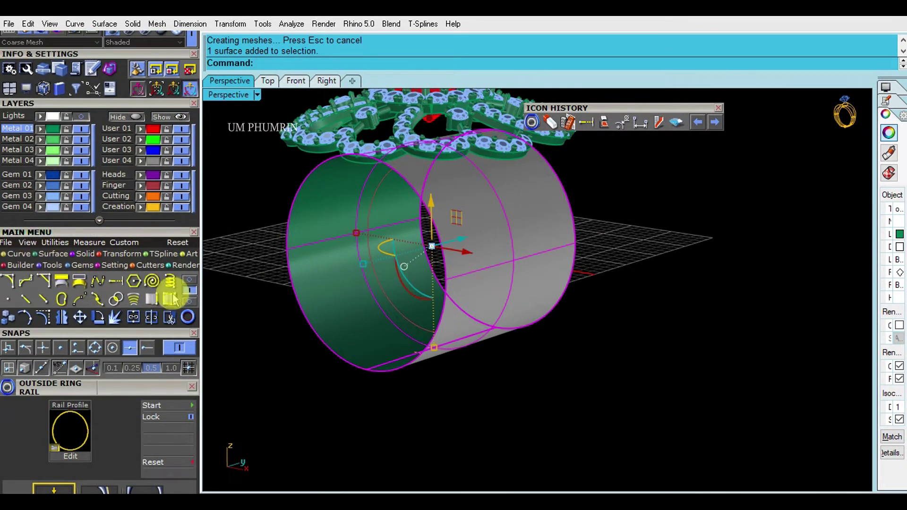
pyautogui.click(79, 299)
pyautogui.moveTo(449, 338); pyautogui.dragTo(540, 350, button='right')
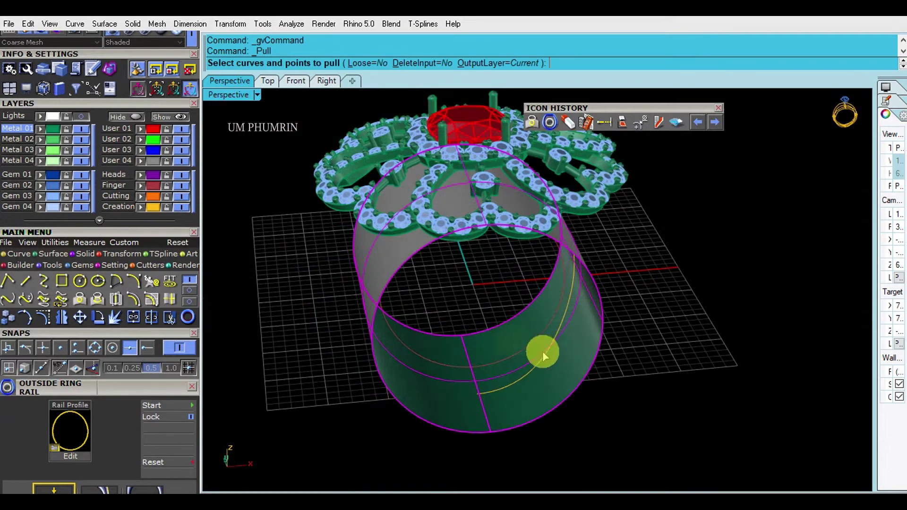
pyautogui.click(445, 263)
pyautogui.moveTo(445, 263)
pyautogui.mouseDown(button='right')
pyautogui.moveTo(372, 246)
pyautogui.moveTo(642, 212)
pyautogui.moveTo(566, 238)
pyautogui.moveTo(555, 296)
pyautogui.moveTo(539, 314)
pyautogui.moveTo(500, 318)
pyautogui.mouseUp(button='right')
pyautogui.press('Return')
# Step: Delete the band surface and clear away the surrounding ring objects
pyautogui.click(574, 262)
pyautogui.press('Delete')
pyautogui.click(501, 316)
pyautogui.press('Delete')
pyautogui.moveTo(552, 338); pyautogui.dragTo(516, 311)
pyautogui.click(136, 116)
pyautogui.moveTo(423, 220)
pyautogui.mouseDown(button='right')
pyautogui.moveTo(552, 287)
pyautogui.moveTo(500, 321)
pyautogui.mouseUp(button='right')
# Step: Rebuild the shank curve with fewer control points, checking it in Front view
pyautogui.click(551, 287)
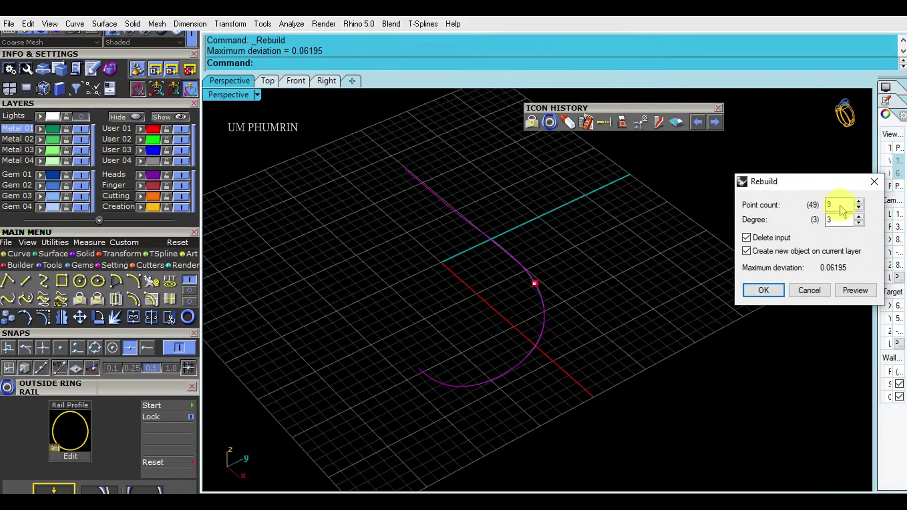
pyautogui.press('Return')
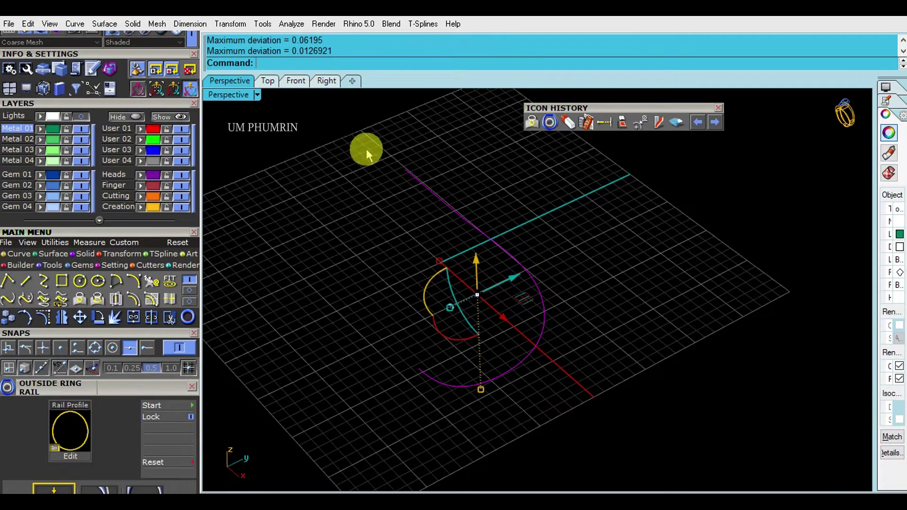
pyautogui.click(296, 81)
pyautogui.scroll(-2, 496, 214)
pyautogui.write('line')
pyautogui.press('Return')
pyautogui.write('0')
pyautogui.press('Return')
pyautogui.press('Escape')
# Step: Start Profile Placer on the rebuilt shank curve in Perspective
pyautogui.click(241, 83)
pyautogui.rightClick(490, 276)
pyautogui.click(506, 293)
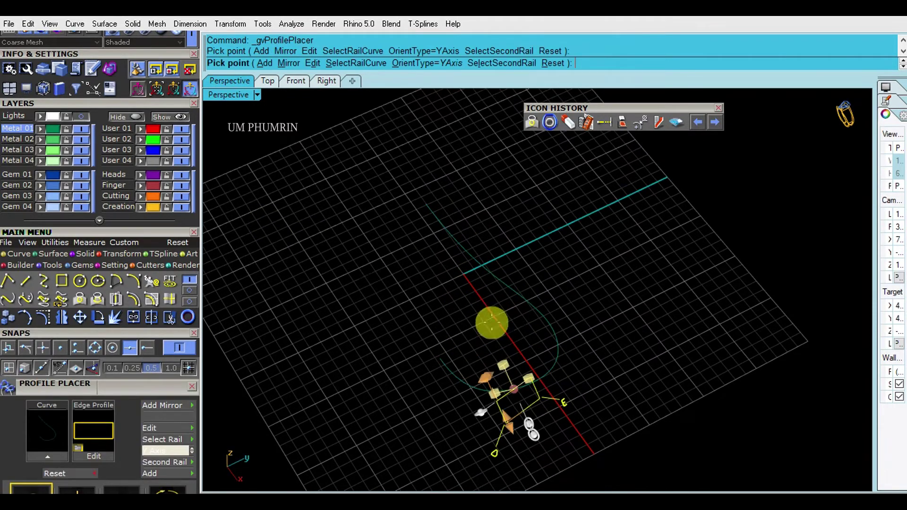
# Step: Place a rectangular profile, rolled 180° and narrowed, with a 1.6 mm height
pyautogui.click(427, 354)
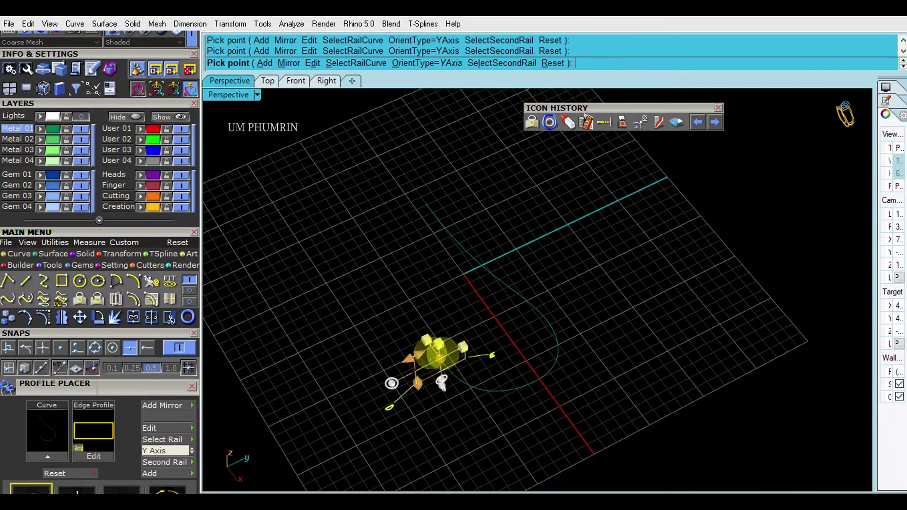
pyautogui.click(294, 87)
pyautogui.click(326, 80)
pyautogui.scroll(2, 465, 269)
pyautogui.scroll(2, 429, 321)
pyautogui.moveTo(429, 321)
pyautogui.mouseDown()
pyautogui.moveTo(461, 251)
pyautogui.moveTo(432, 226)
pyautogui.mouseUp()
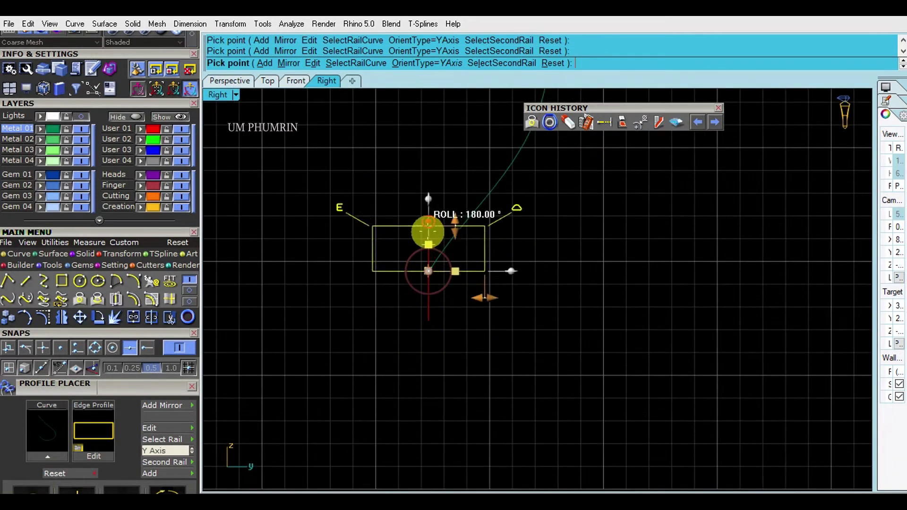
pyautogui.scroll(-3, 147, 302)
pyautogui.scroll(-2, 135, 202)
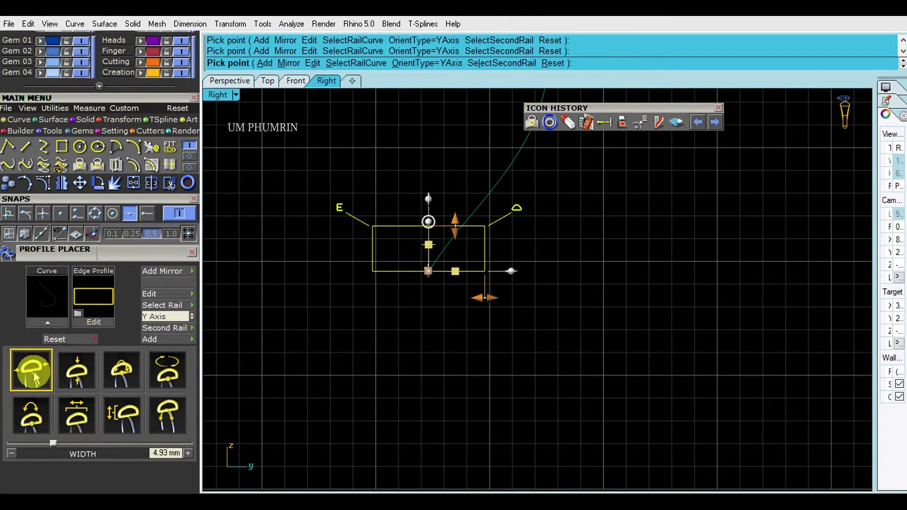
pyautogui.press('Return')
pyautogui.click(81, 378)
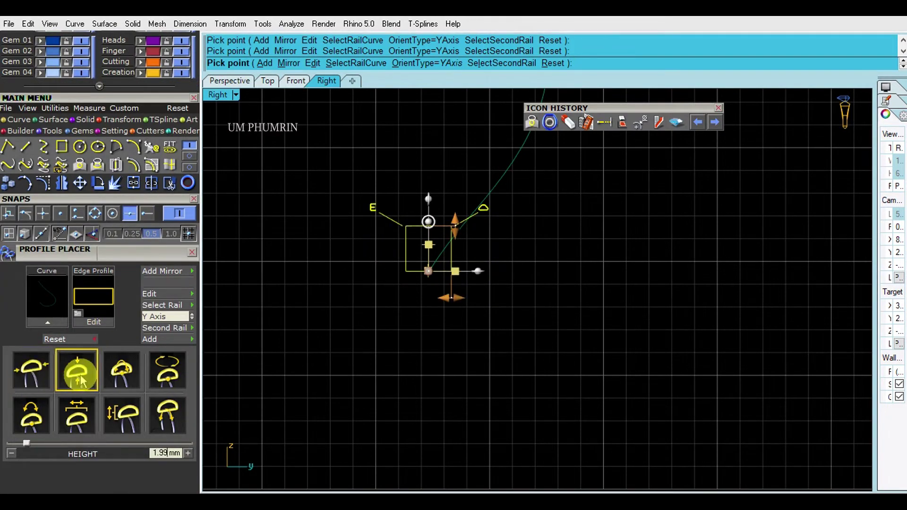
pyautogui.click(230, 81)
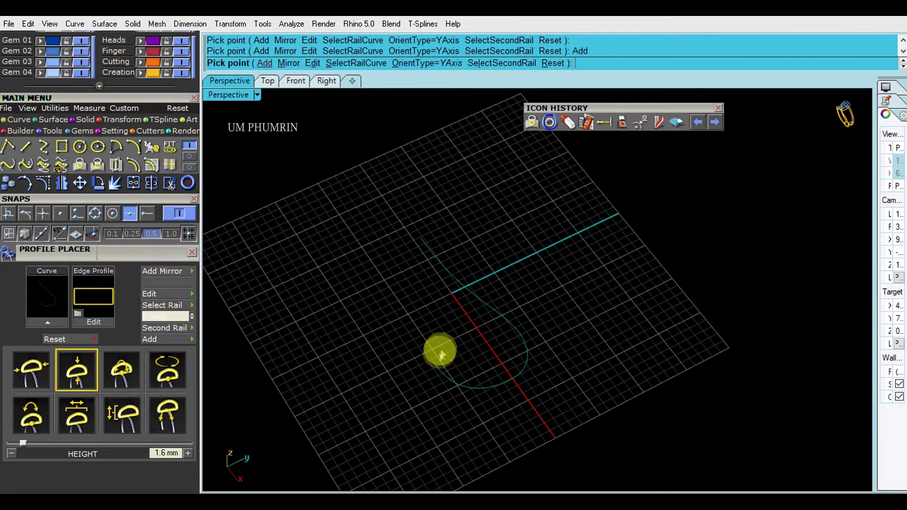
# Step: Slide the profile along the curve and add copies at several positions, including the midpoint
pyautogui.moveTo(464, 345)
pyautogui.mouseDown()
pyautogui.moveTo(512, 326)
pyautogui.moveTo(454, 224)
pyautogui.mouseUp()
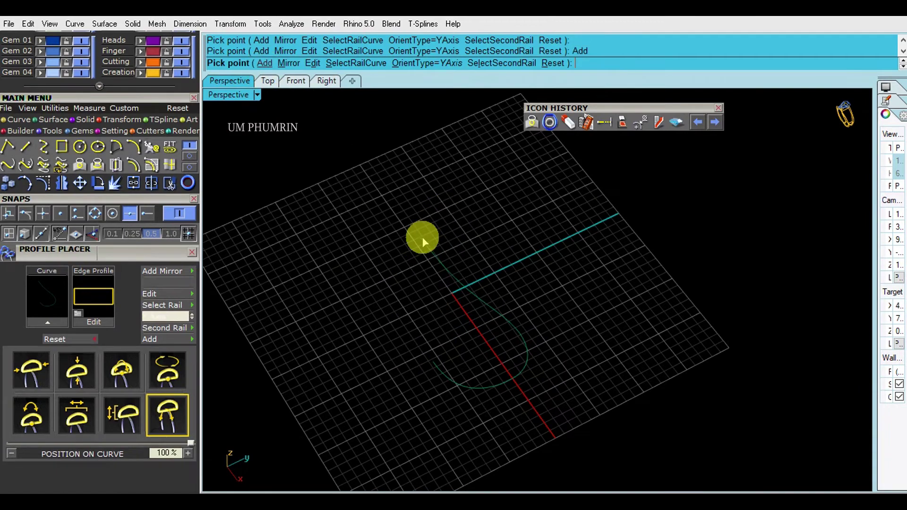
pyautogui.moveTo(452, 222)
pyautogui.mouseDown()
pyautogui.moveTo(516, 333)
pyautogui.moveTo(552, 355)
pyautogui.mouseUp()
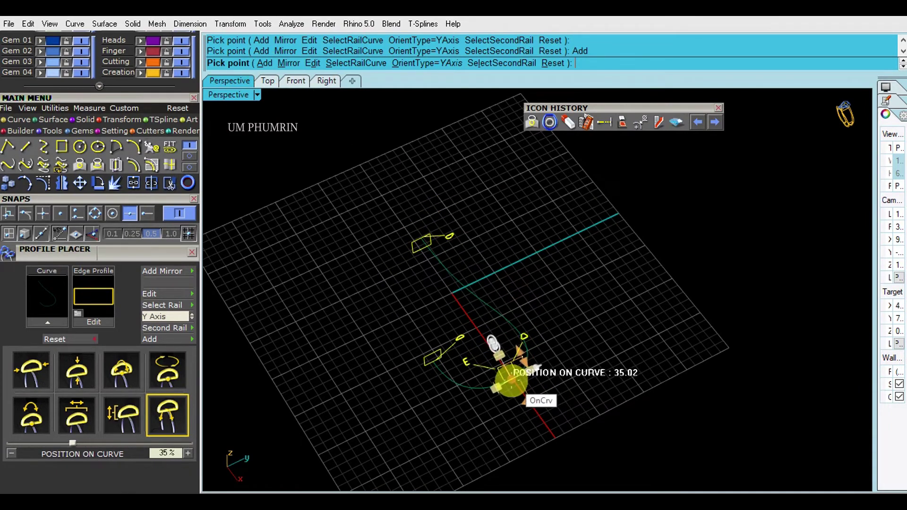
pyautogui.moveTo(534, 331); pyautogui.dragTo(533, 236, button='right')
pyautogui.moveTo(587, 295); pyautogui.dragTo(587, 312, button='right')
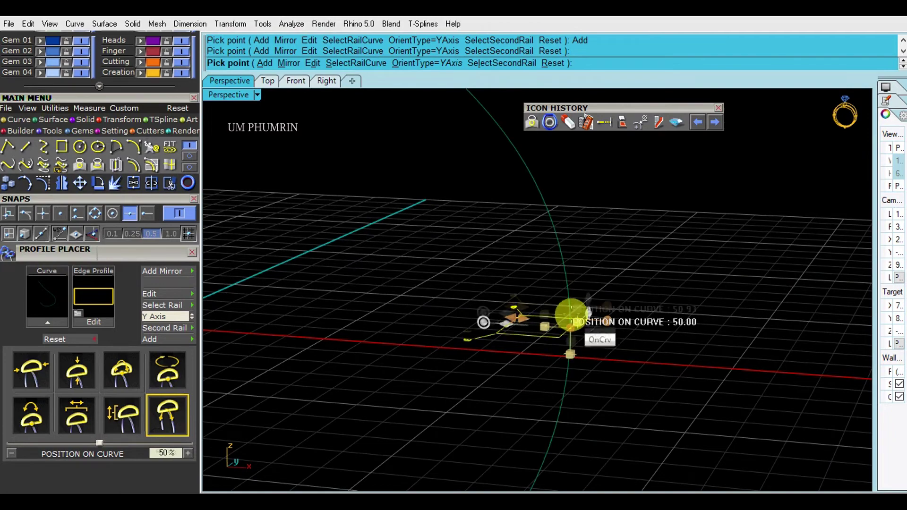
pyautogui.click(273, 83)
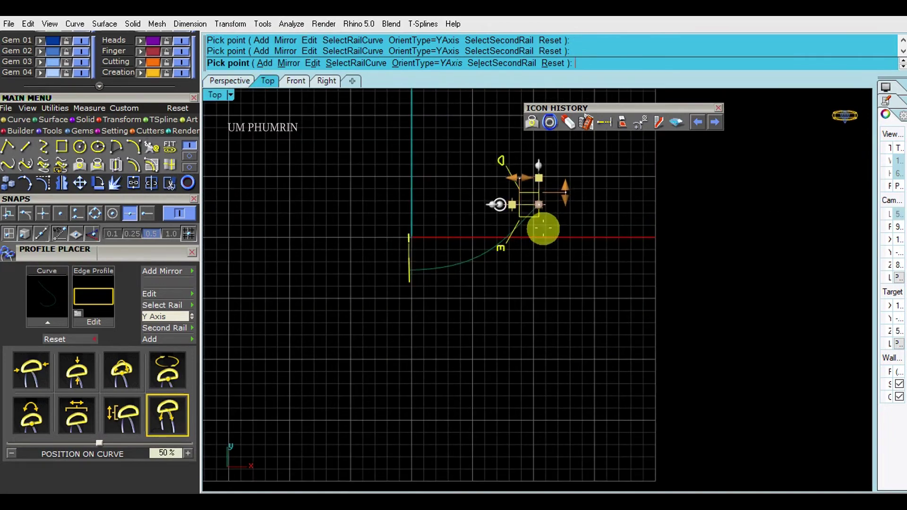
pyautogui.click(230, 81)
pyautogui.click(599, 275)
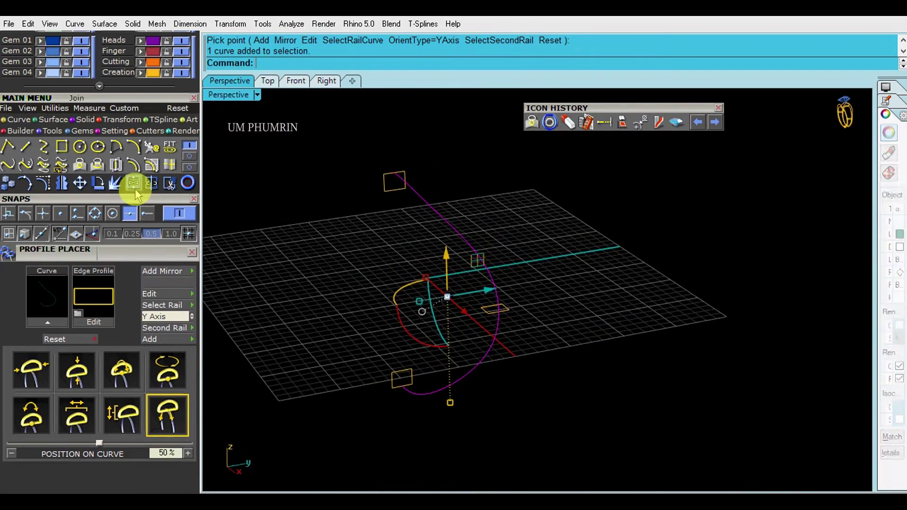
pyautogui.write('S')
# Step: Sweep the rectangular profile along the rail into a solid strand
pyautogui.rightClick(426, 266)
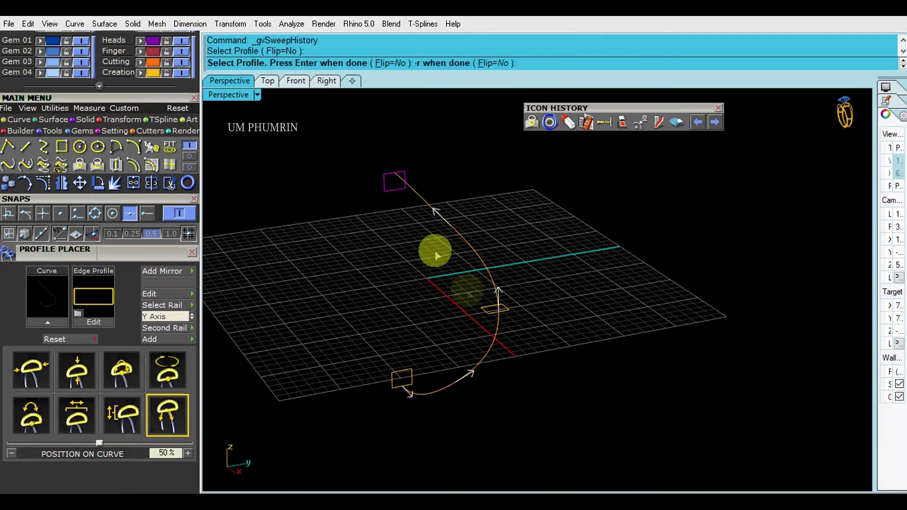
pyautogui.click(412, 375)
pyautogui.rightClick(473, 295)
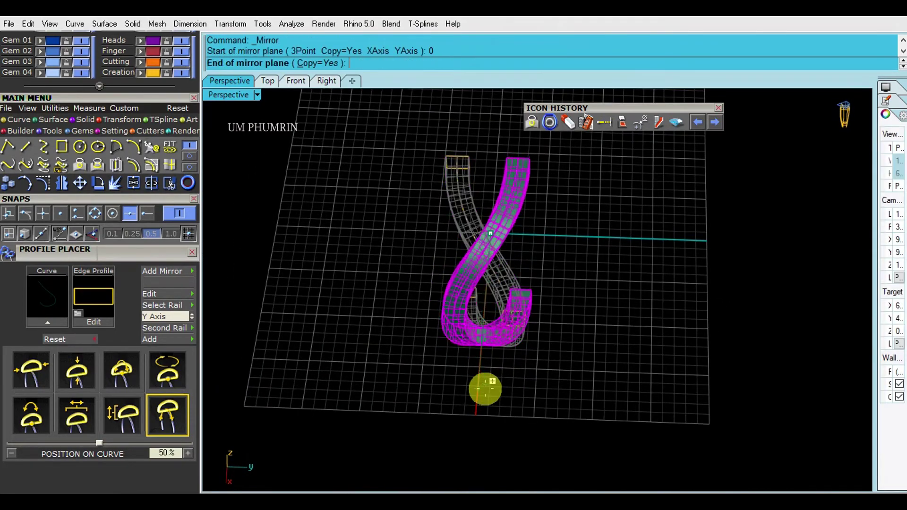
# Step: Mirror the strand twice about the origin into a crisscrossing band
pyautogui.click(455, 300)
pyautogui.moveTo(465, 372); pyautogui.dragTo(591, 265, button='right')
pyautogui.press('Return')
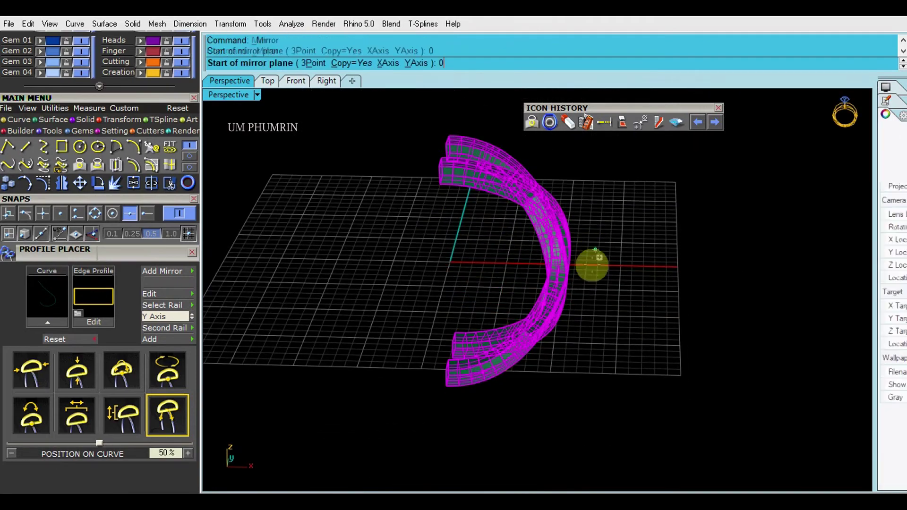
pyautogui.press('Return')
pyautogui.click(490, 436)
pyautogui.moveTo(593, 379)
pyautogui.mouseDown(button='right')
pyautogui.moveTo(559, 346)
pyautogui.moveTo(443, 318)
pyautogui.mouseUp(button='right')
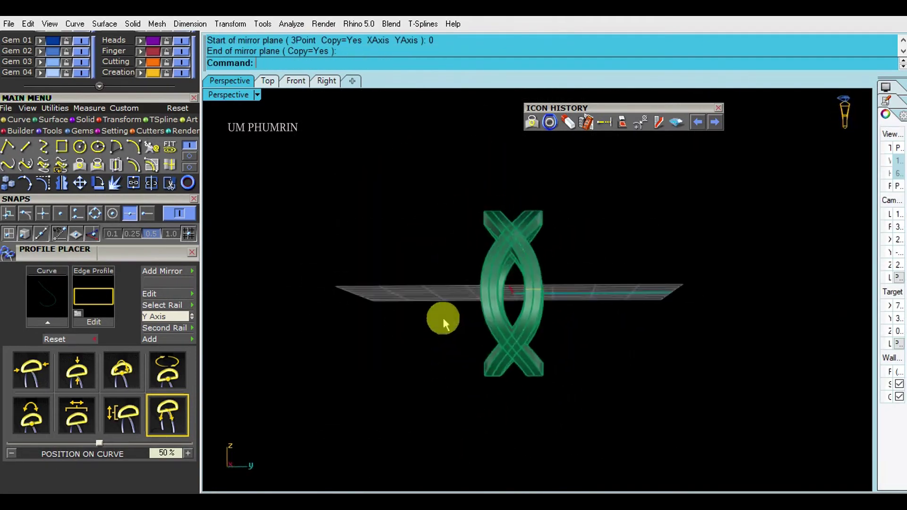
# Step: Select the twisted band and show its rail curve's control points
pyautogui.click(326, 81)
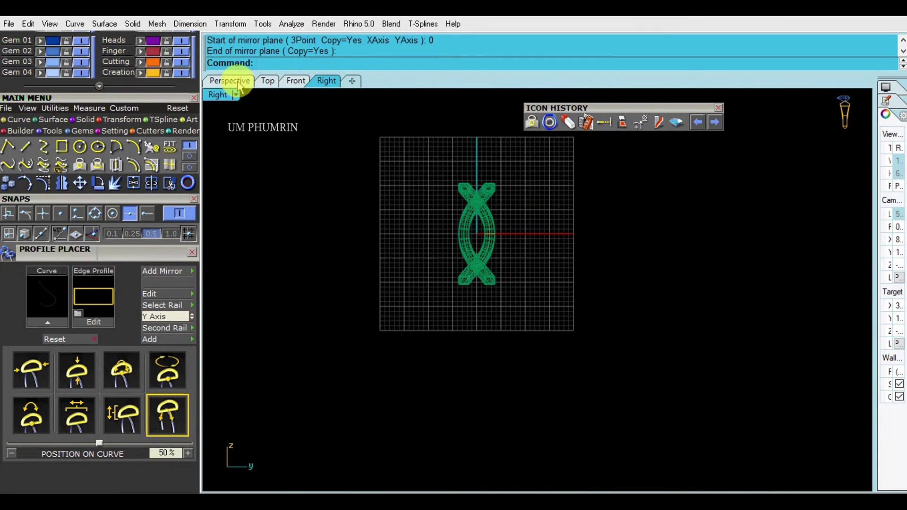
pyautogui.click(239, 85)
pyautogui.click(528, 236)
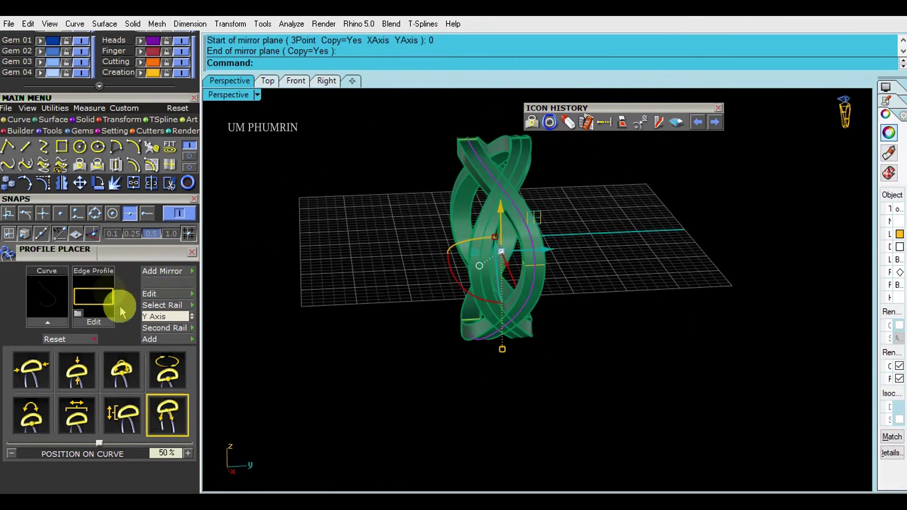
pyautogui.press('F10')
pyautogui.moveTo(234, 224)
pyautogui.mouseDown(button='right')
pyautogui.moveTo(524, 225)
pyautogui.moveTo(522, 202)
pyautogui.moveTo(504, 182)
pyautogui.mouseUp(button='right')
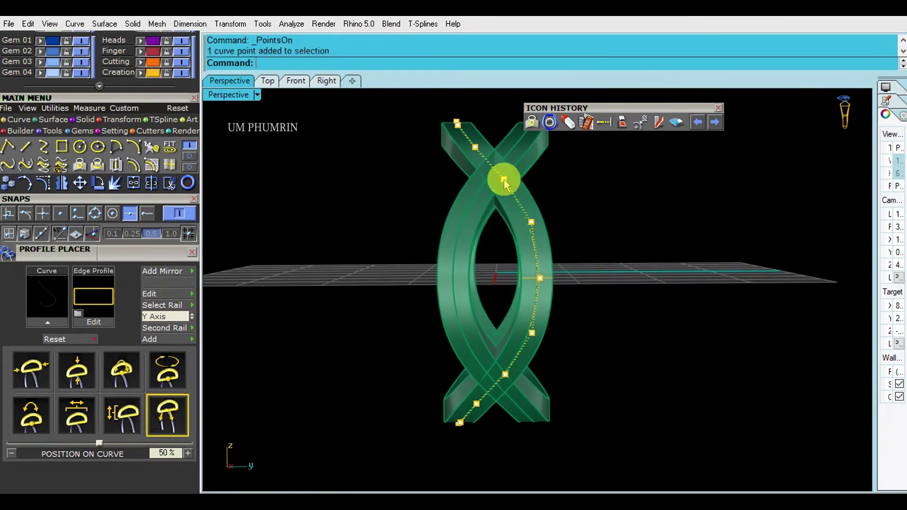
# Step: Move a rail control point to reshape the strand's twist
pyautogui.scroll(2, 527, 266)
pyautogui.scroll(1, 536, 274)
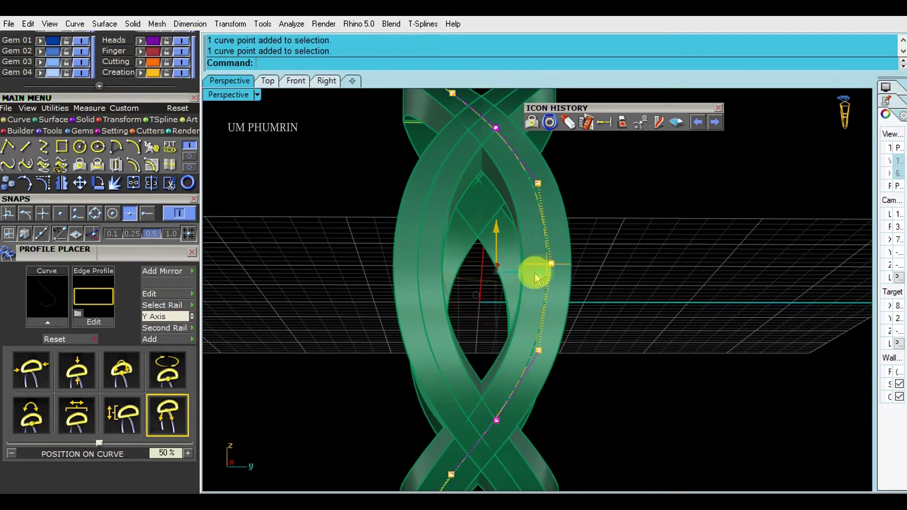
pyautogui.moveTo(533, 278); pyautogui.dragTo(536, 275)
pyautogui.moveTo(536, 275)
pyautogui.mouseDown(button='right')
pyautogui.moveTo(560, 310)
pyautogui.moveTo(563, 340)
pyautogui.moveTo(556, 278)
pyautogui.mouseUp(button='right')
pyautogui.moveTo(531, 234)
pyautogui.mouseDown(button='right')
pyautogui.moveTo(601, 247)
pyautogui.moveTo(584, 285)
pyautogui.moveTo(581, 383)
pyautogui.moveTo(591, 356)
pyautogui.moveTo(536, 263)
pyautogui.moveTo(611, 263)
pyautogui.moveTo(529, 244)
pyautogui.moveTo(609, 320)
pyautogui.moveTo(558, 395)
pyautogui.moveTo(631, 295)
pyautogui.mouseUp(button='right')
# Step: Delete the two mirrored strands
pyautogui.moveTo(477, 227)
pyautogui.mouseDown(button='right')
pyautogui.moveTo(573, 263)
pyautogui.moveTo(449, 330)
pyautogui.moveTo(511, 322)
pyautogui.moveTo(416, 233)
pyautogui.mouseUp(button='right')
pyautogui.click(450, 330)
pyautogui.press('Delete')
pyautogui.moveTo(415, 233); pyautogui.dragTo(454, 286)
# Step: Rerun profile placement on the two end profiles, then select one strand
pyautogui.moveTo(425, 364); pyautogui.dragTo(506, 411)
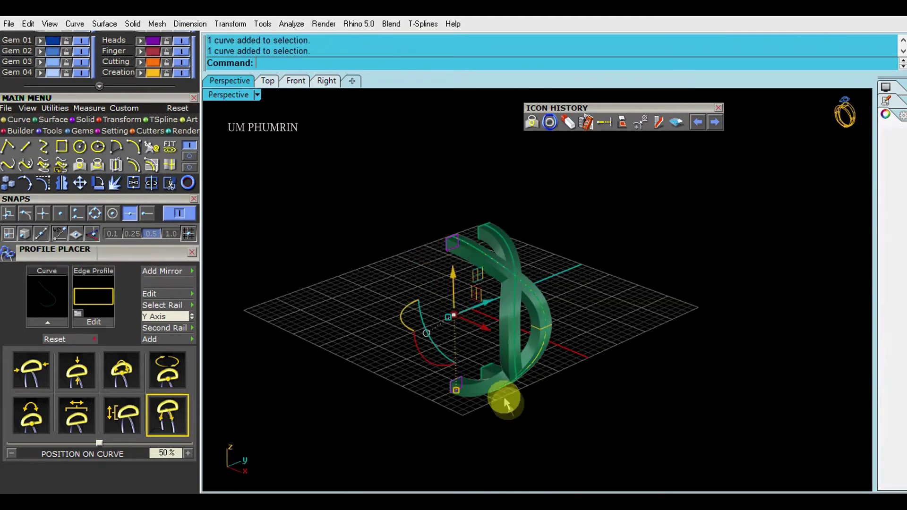
pyautogui.write('Aa')
pyautogui.press('Return')
pyautogui.click(501, 400)
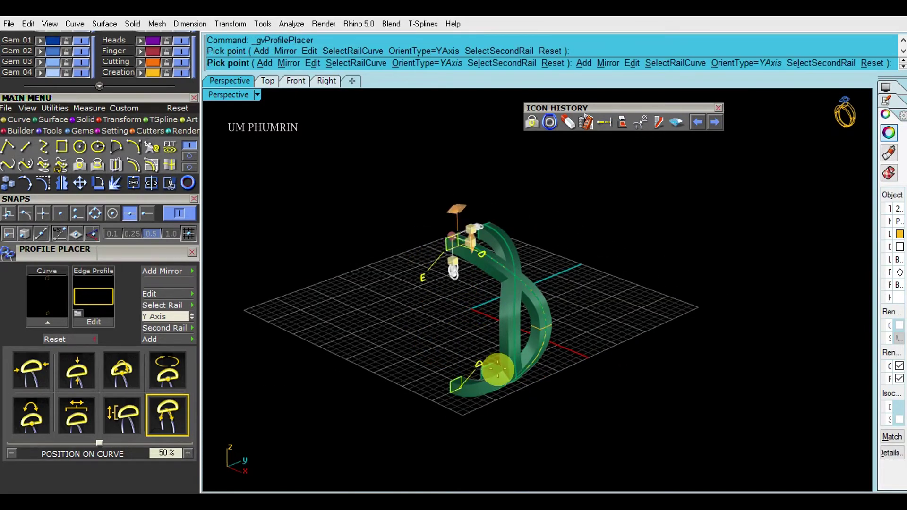
pyautogui.press('Return')
pyautogui.moveTo(614, 333)
pyautogui.mouseDown(button='right')
pyautogui.moveTo(551, 260)
pyautogui.moveTo(265, 169)
pyautogui.mouseUp(button='right')
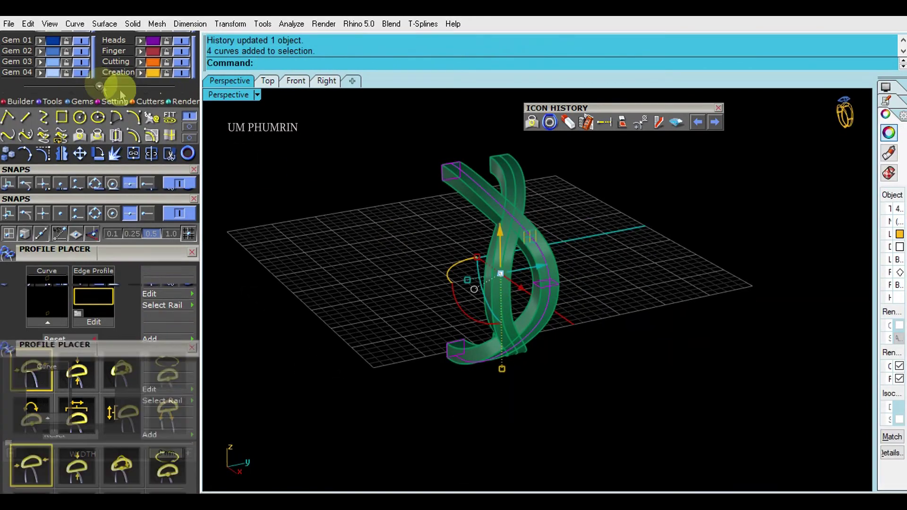
pyautogui.click(125, 85)
pyautogui.moveTo(218, 120)
pyautogui.mouseDown(button='right')
pyautogui.moveTo(496, 229)
pyautogui.moveTo(473, 304)
pyautogui.moveTo(601, 313)
pyautogui.moveTo(516, 318)
pyautogui.moveTo(567, 314)
pyautogui.mouseUp(button='right')
pyautogui.click(483, 298)
# Step: Delete one strand, then extract and remove faces from the remaining strand
pyautogui.press('Delete')
pyautogui.hotkey('ctrl', 'e')
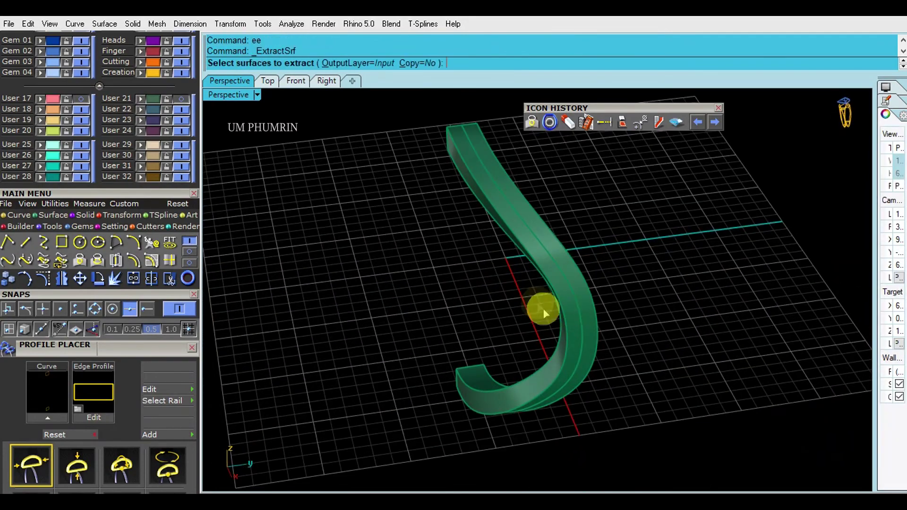
pyautogui.scroll(3, 543, 283)
pyautogui.click(545, 230)
pyautogui.press('Return')
pyautogui.press('Delete')
pyautogui.scroll(-3, 627, 277)
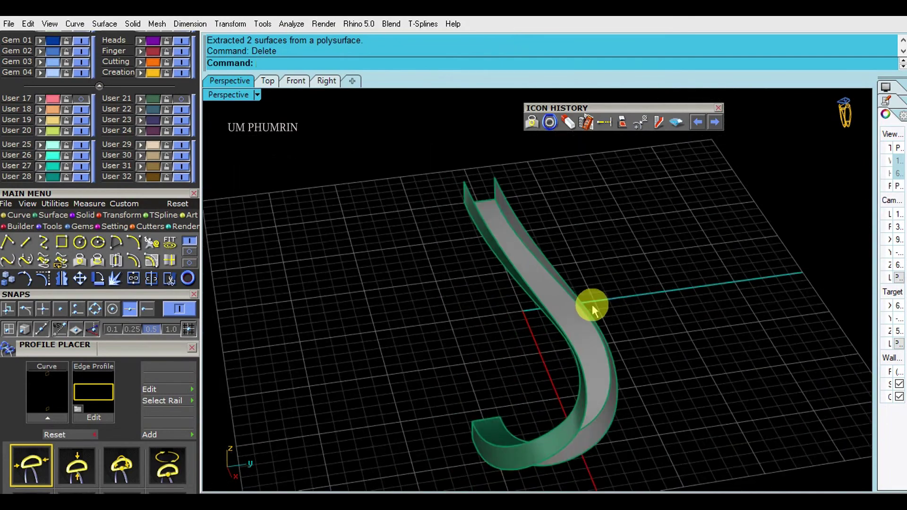
pyautogui.scroll(-3, 591, 304)
# Step: Duplicate the open edges, loft between them, join, and cap into a closed solid
pyautogui.write('D1')
pyautogui.scroll(2, 584, 325)
pyautogui.press('Return')
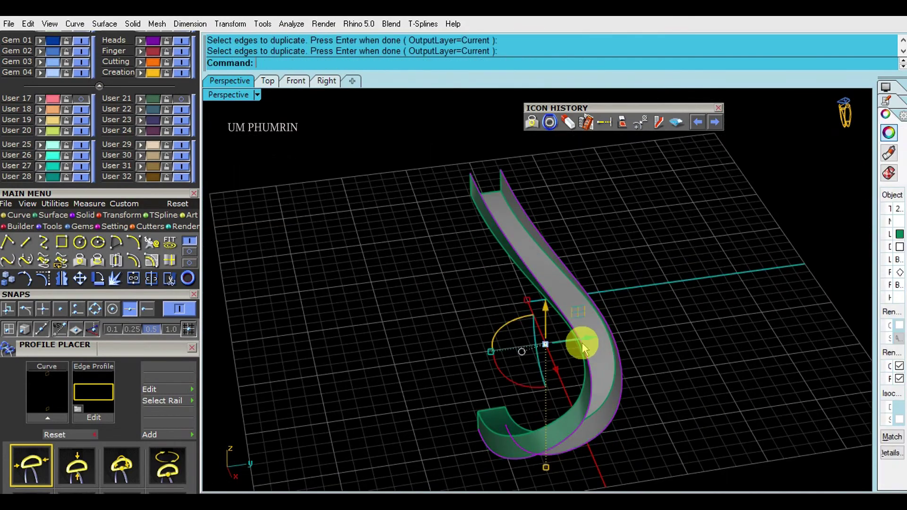
pyautogui.write('Lo')
pyautogui.press('Return')
pyautogui.press('Return')
pyautogui.hotkey('ctrl', 'a')
pyautogui.scroll(-1, 556, 233)
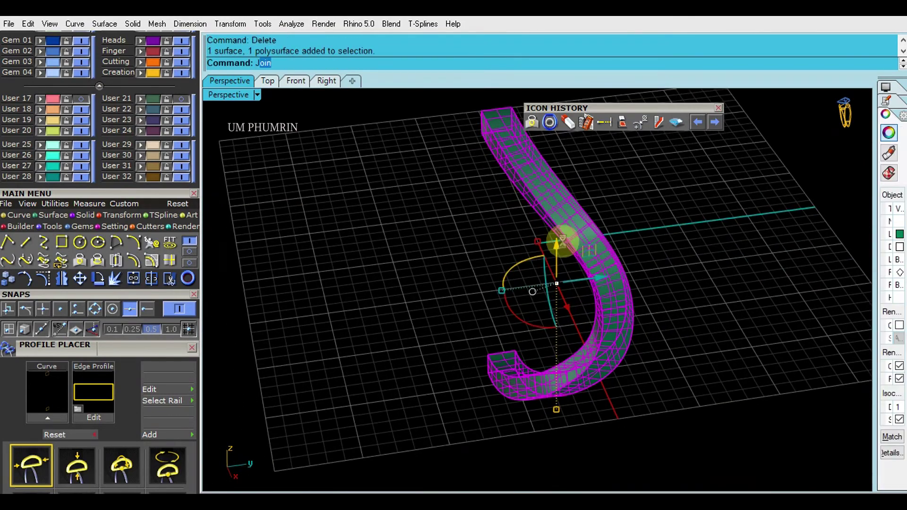
pyautogui.write('j')
pyautogui.press('Return')
pyautogui.write('p')
pyautogui.press('Return')
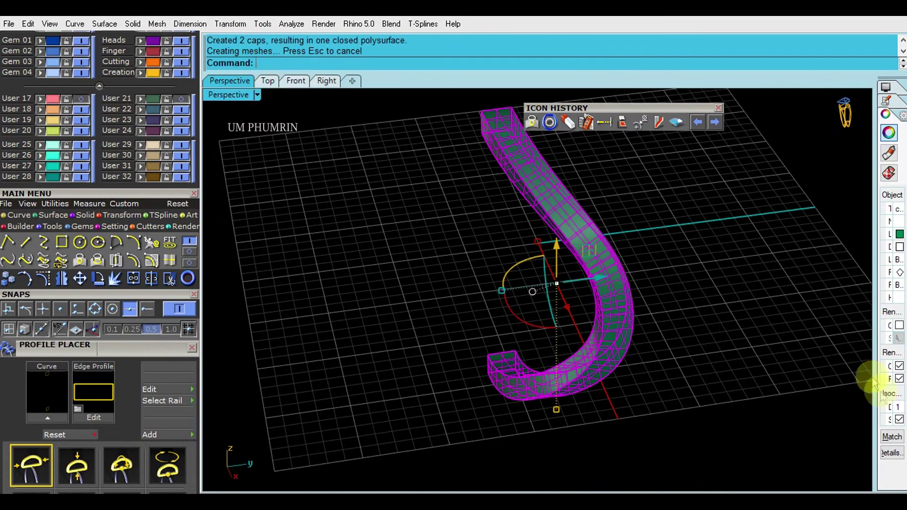
# Step: Mirror the capped strand twice about the origin into the full shank and save
pyautogui.moveTo(825, 393); pyautogui.dragTo(606, 324, button='right')
pyautogui.write('Mir')
pyautogui.press('Return')
pyautogui.write('0')
pyautogui.press('Return')
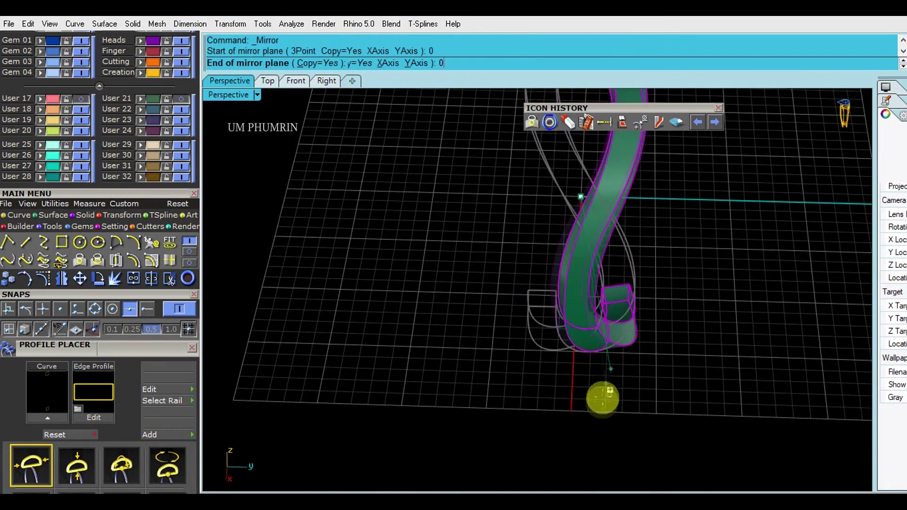
pyautogui.click(594, 421)
pyautogui.moveTo(531, 293); pyautogui.dragTo(653, 315, button='right')
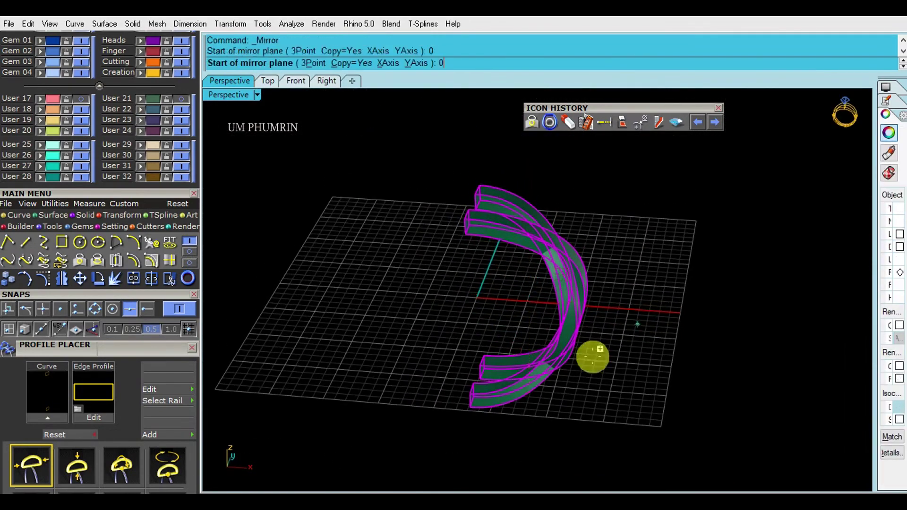
pyautogui.press('Return')
pyautogui.click(486, 449)
pyautogui.scroll(5, 101, 85)
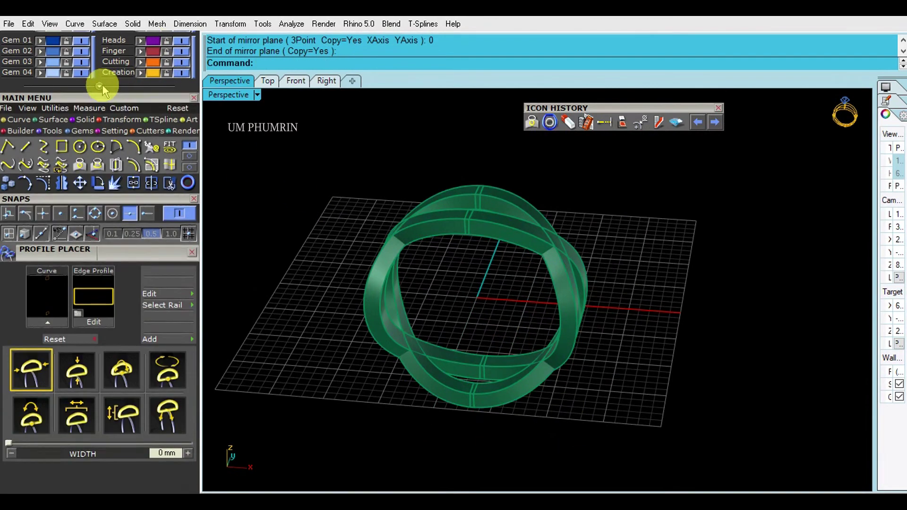
pyautogui.hotkey('ctrl', 's')
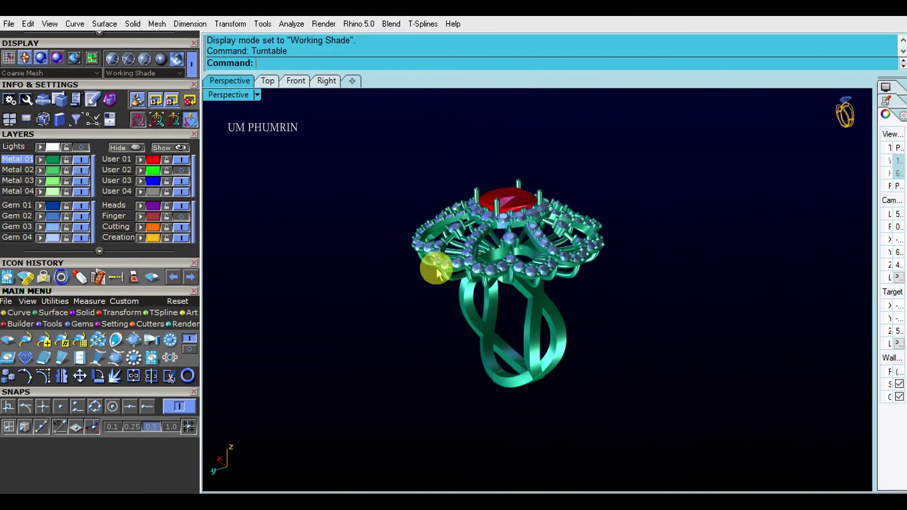
# Step: Inspect the finished ring in Front view, save the 3DM file, and orbit it in Perspective
pyautogui.click(296, 82)
pyautogui.scroll(-2, 461, 225)
pyautogui.scroll(3, 532, 241)
pyautogui.scroll(3, 494, 201)
pyautogui.scroll(-2, 495, 201)
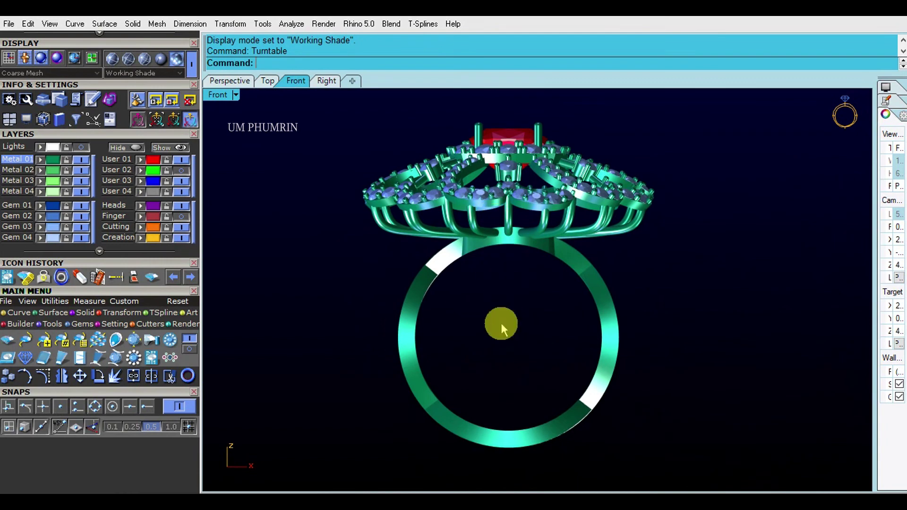
pyautogui.hotkey('ctrl', 's')
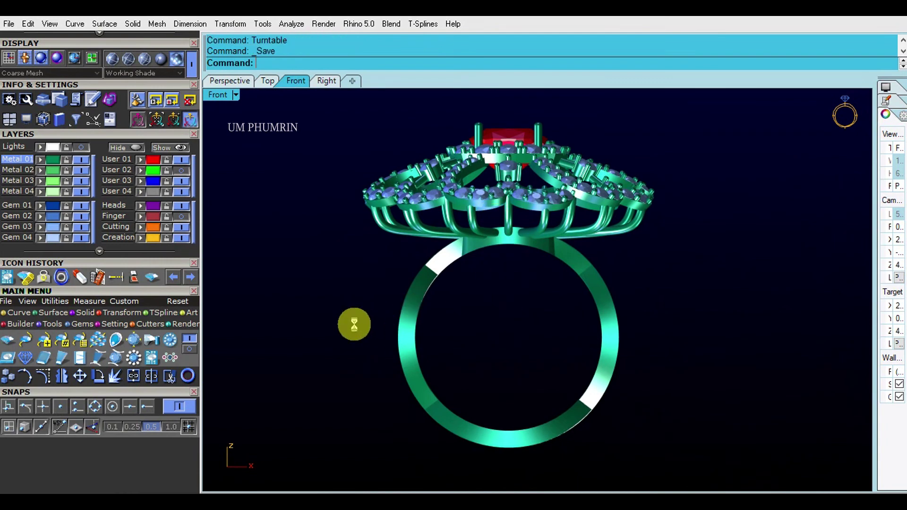
pyautogui.click(230, 81)
pyautogui.moveTo(415, 227)
pyautogui.mouseDown(button='right')
pyautogui.moveTo(550, 324)
pyautogui.moveTo(547, 227)
pyautogui.moveTo(530, 268)
pyautogui.mouseUp(button='right')
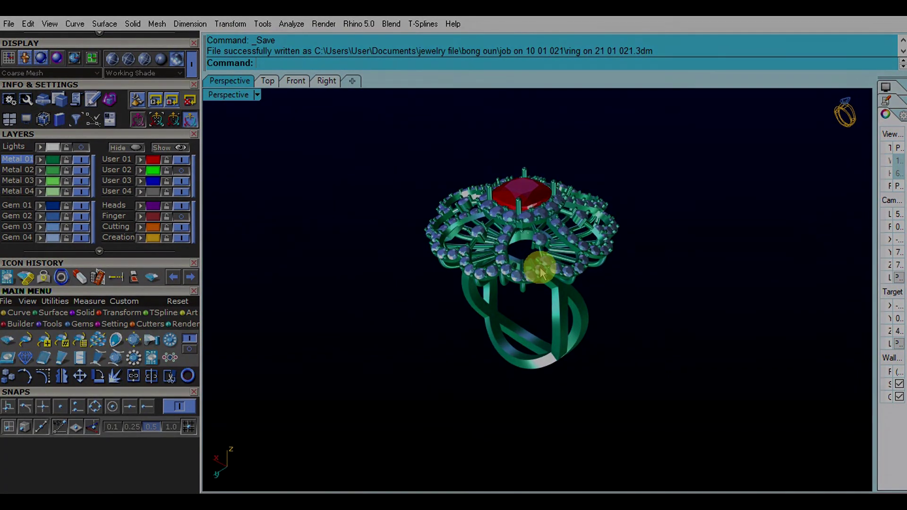